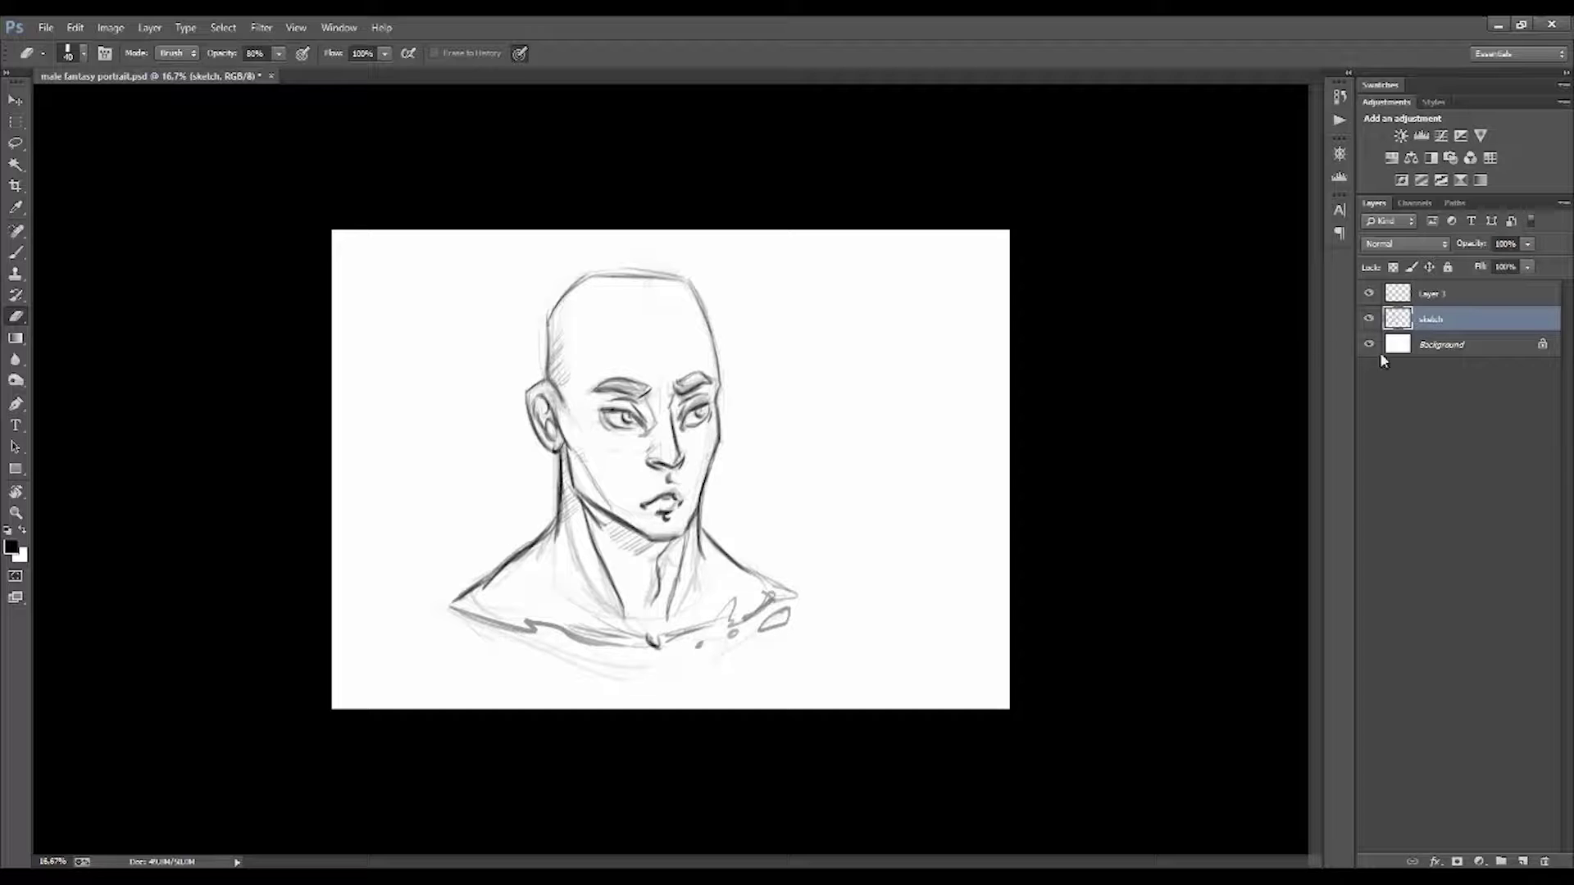
Step: Scale the portrait sketch to about 66%, shift it up-left, and duplicate its layer
key("ctrl+t")
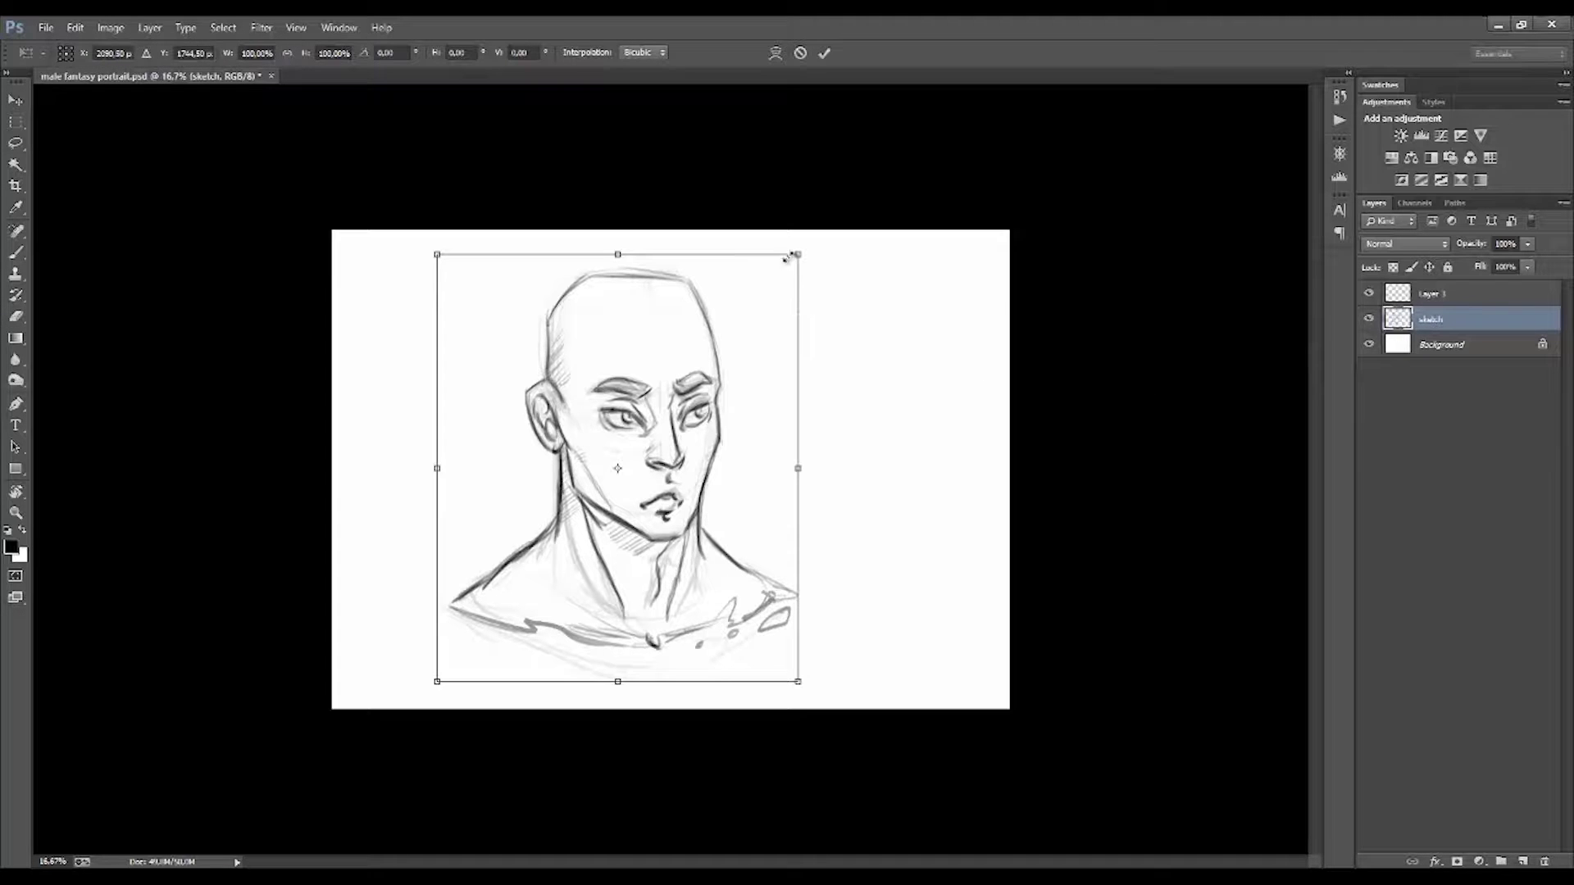
left_click_drag(789, 258, 675, 399)
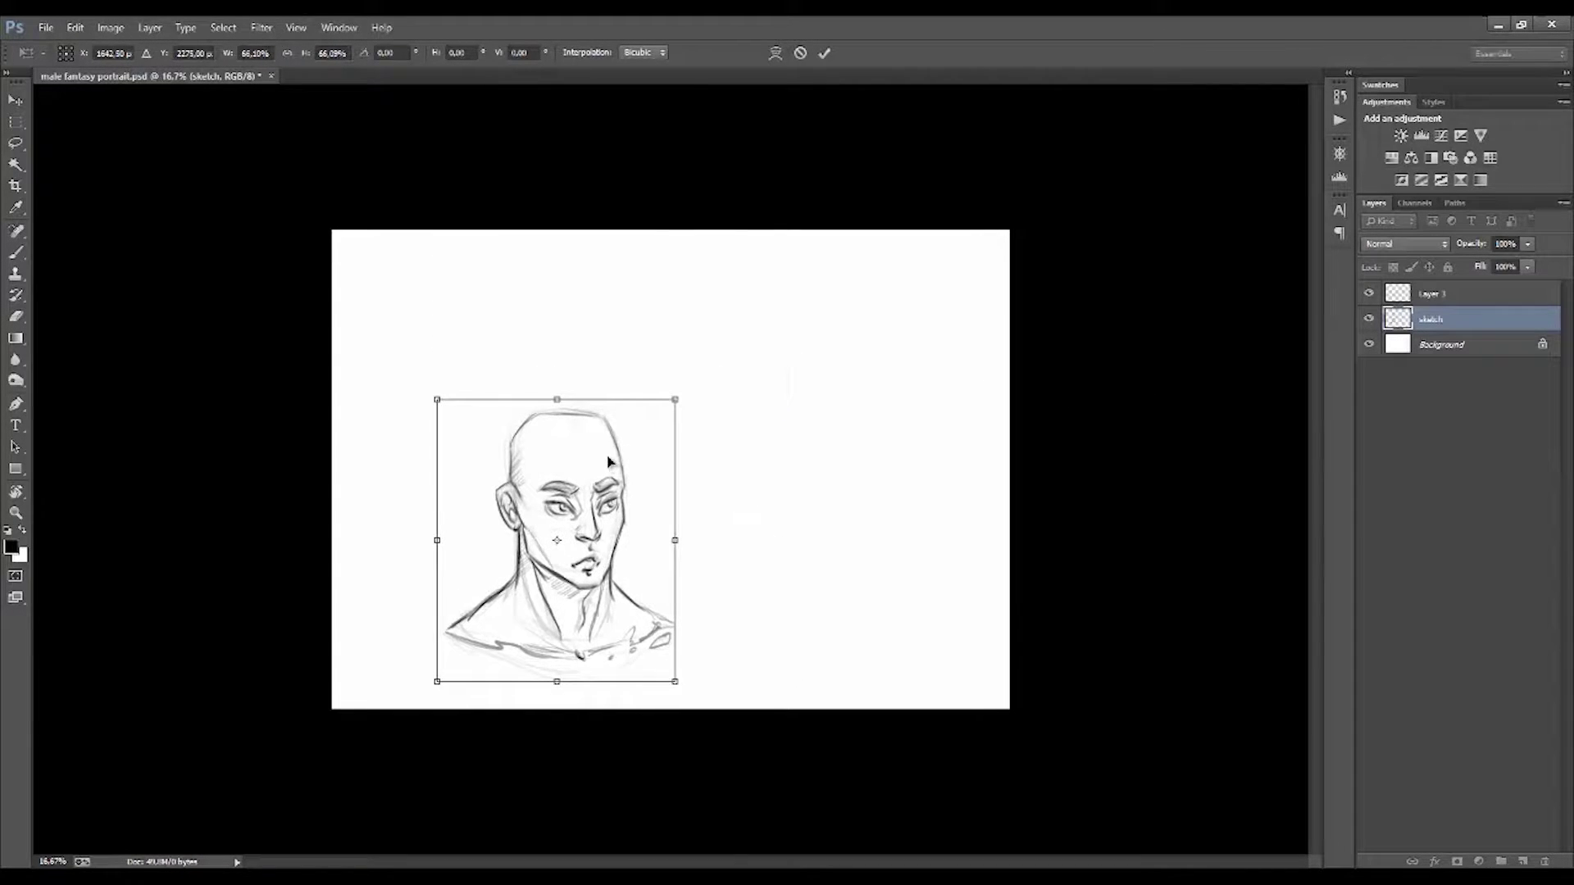
left_click_drag(607, 461, 527, 384)
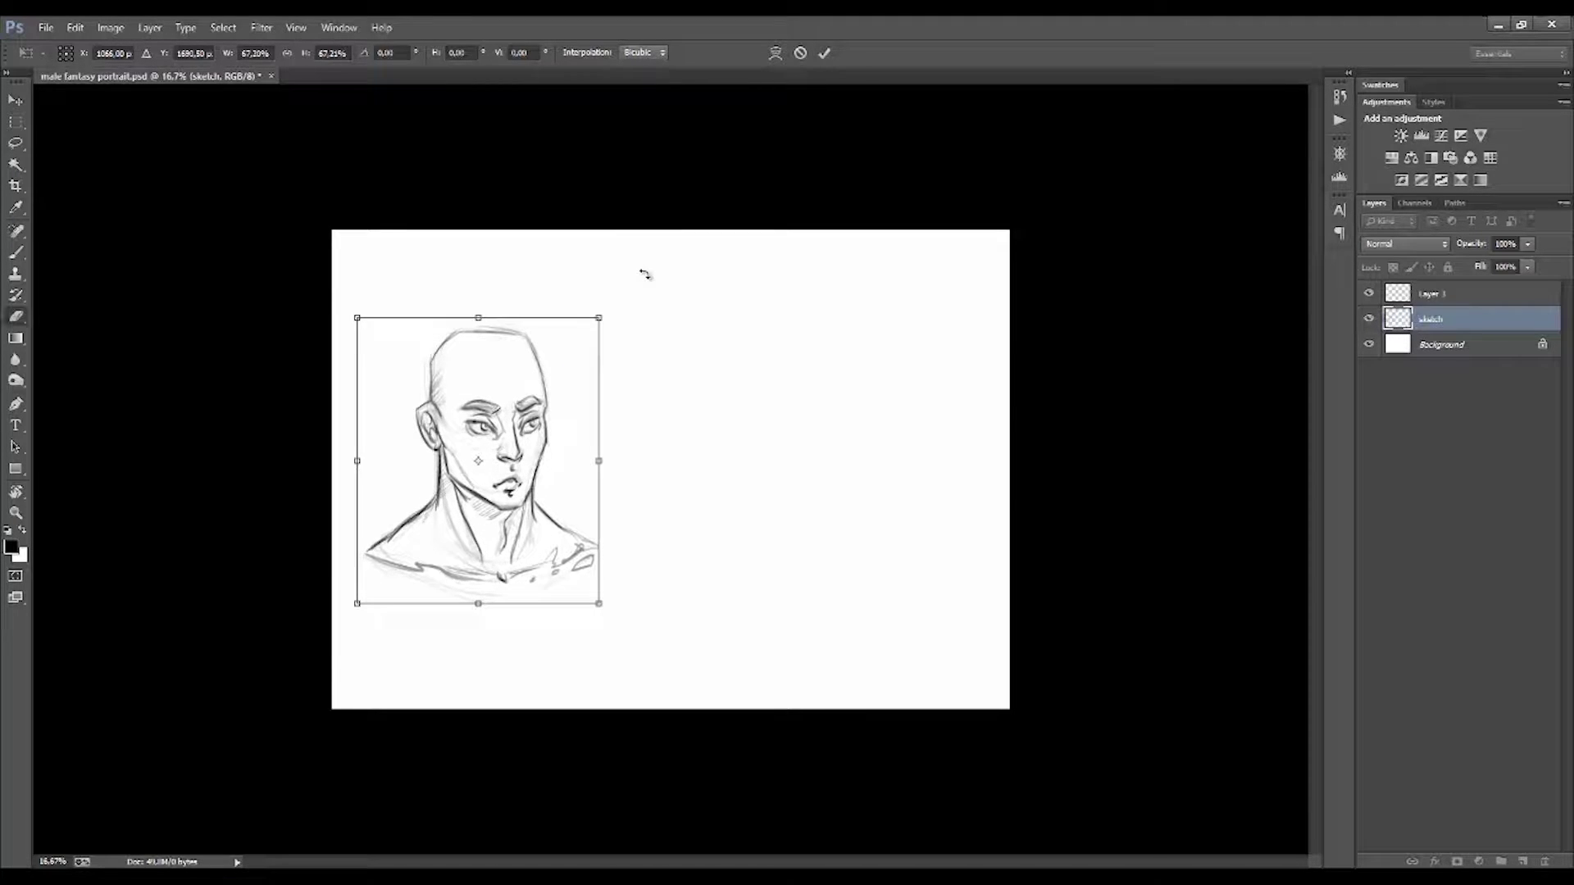
key("Return")
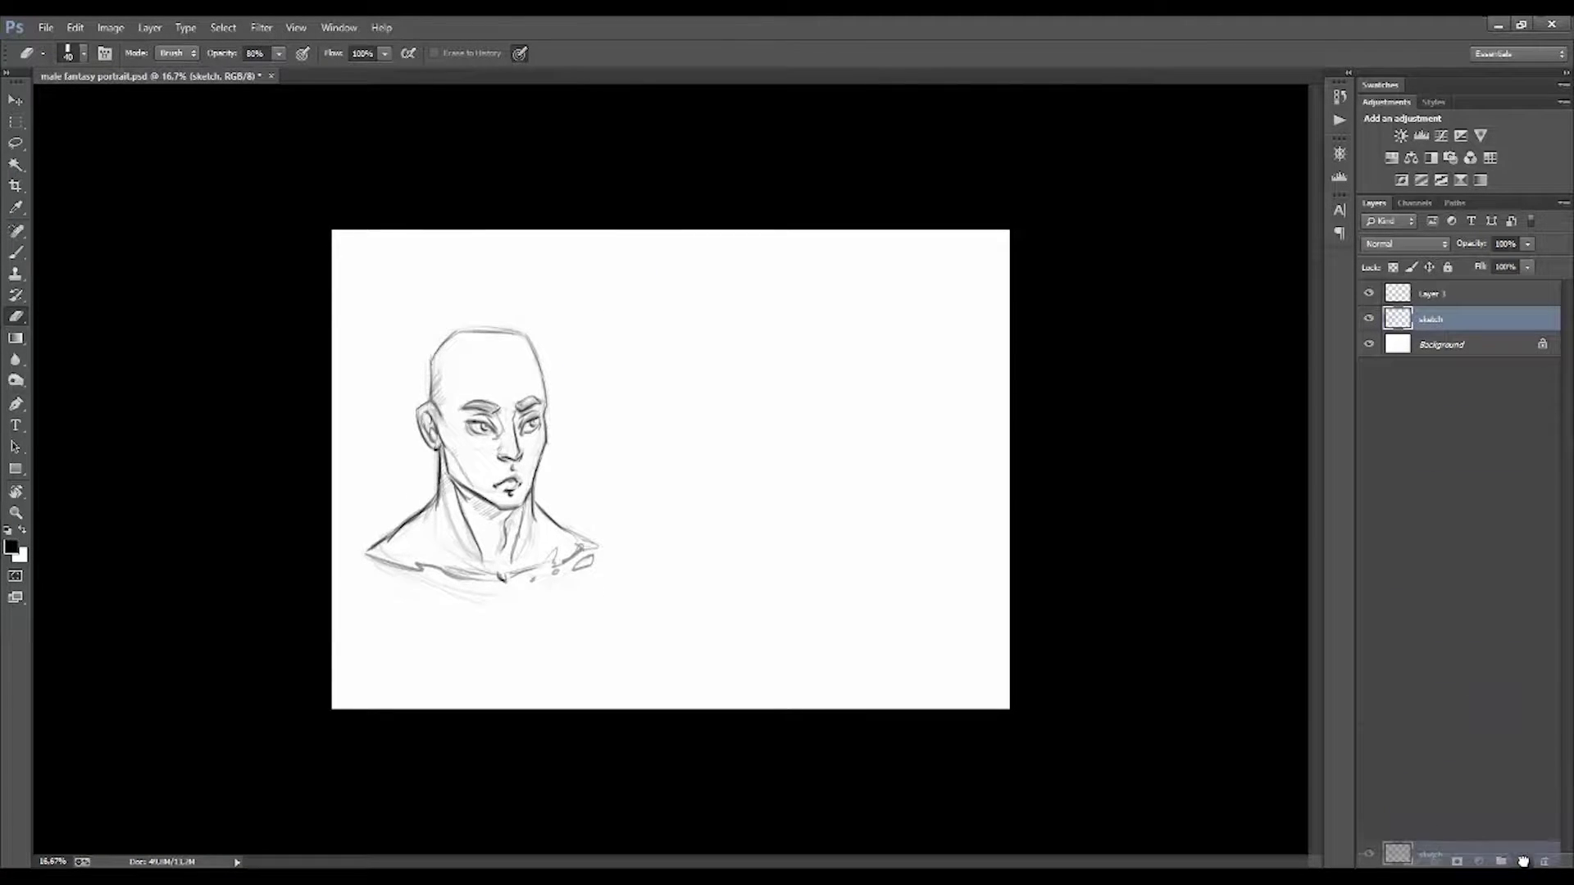
left_click_drag(1496, 330, 1522, 862)
Step: Place two sketch copies to the right, forming a row of three heads
key("v")
left_click_drag(482, 454, 671, 447)
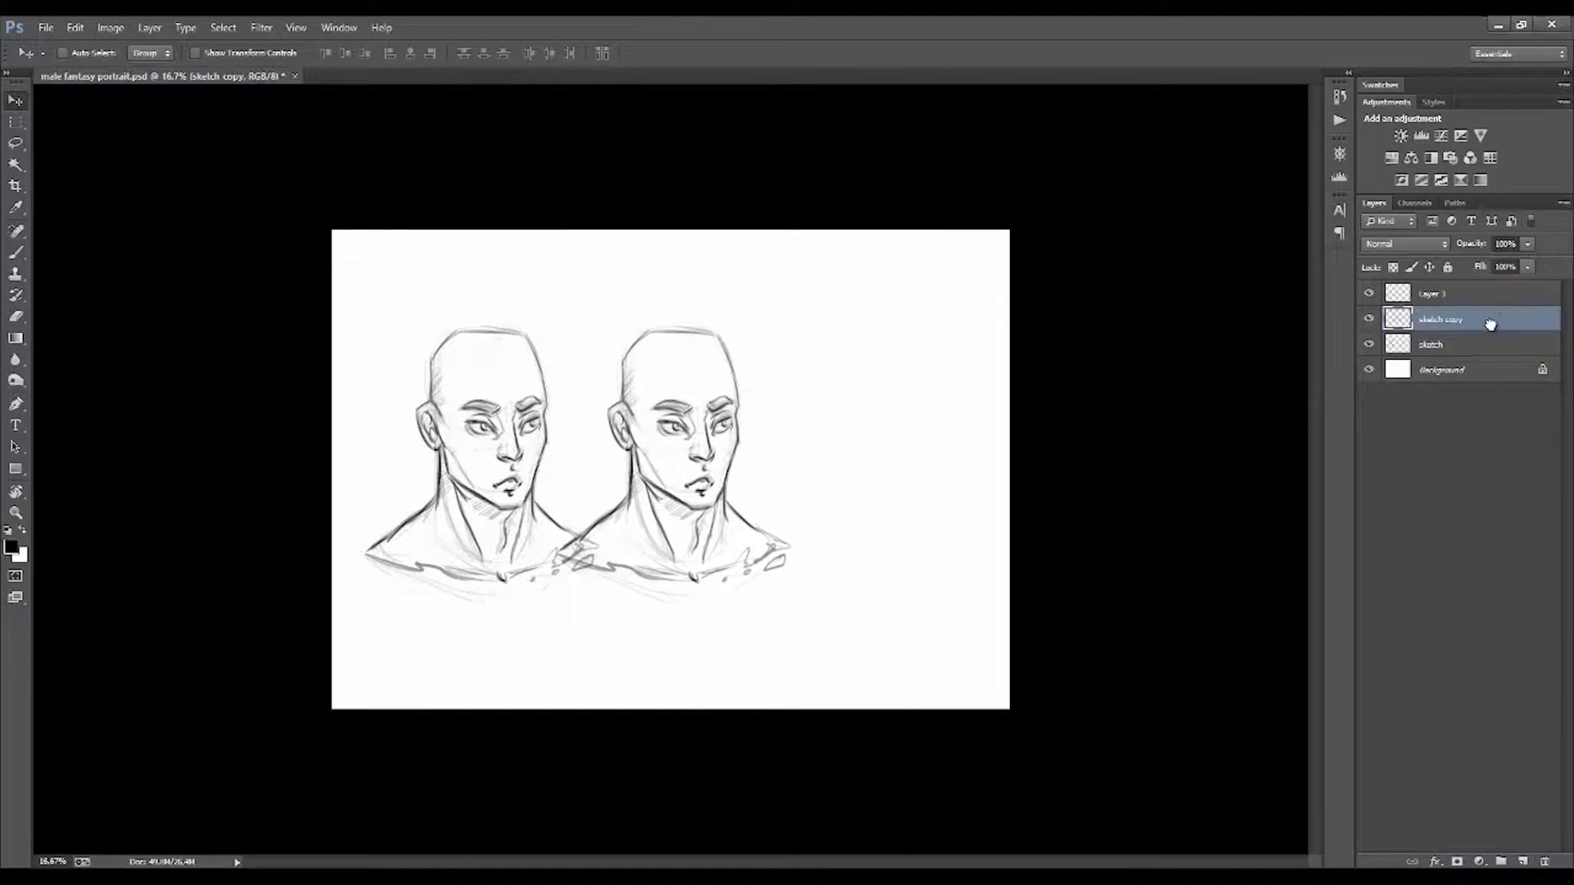
left_click_drag(1493, 320, 1526, 859)
key("ctrl+t")
left_click_drag(705, 385, 894, 385)
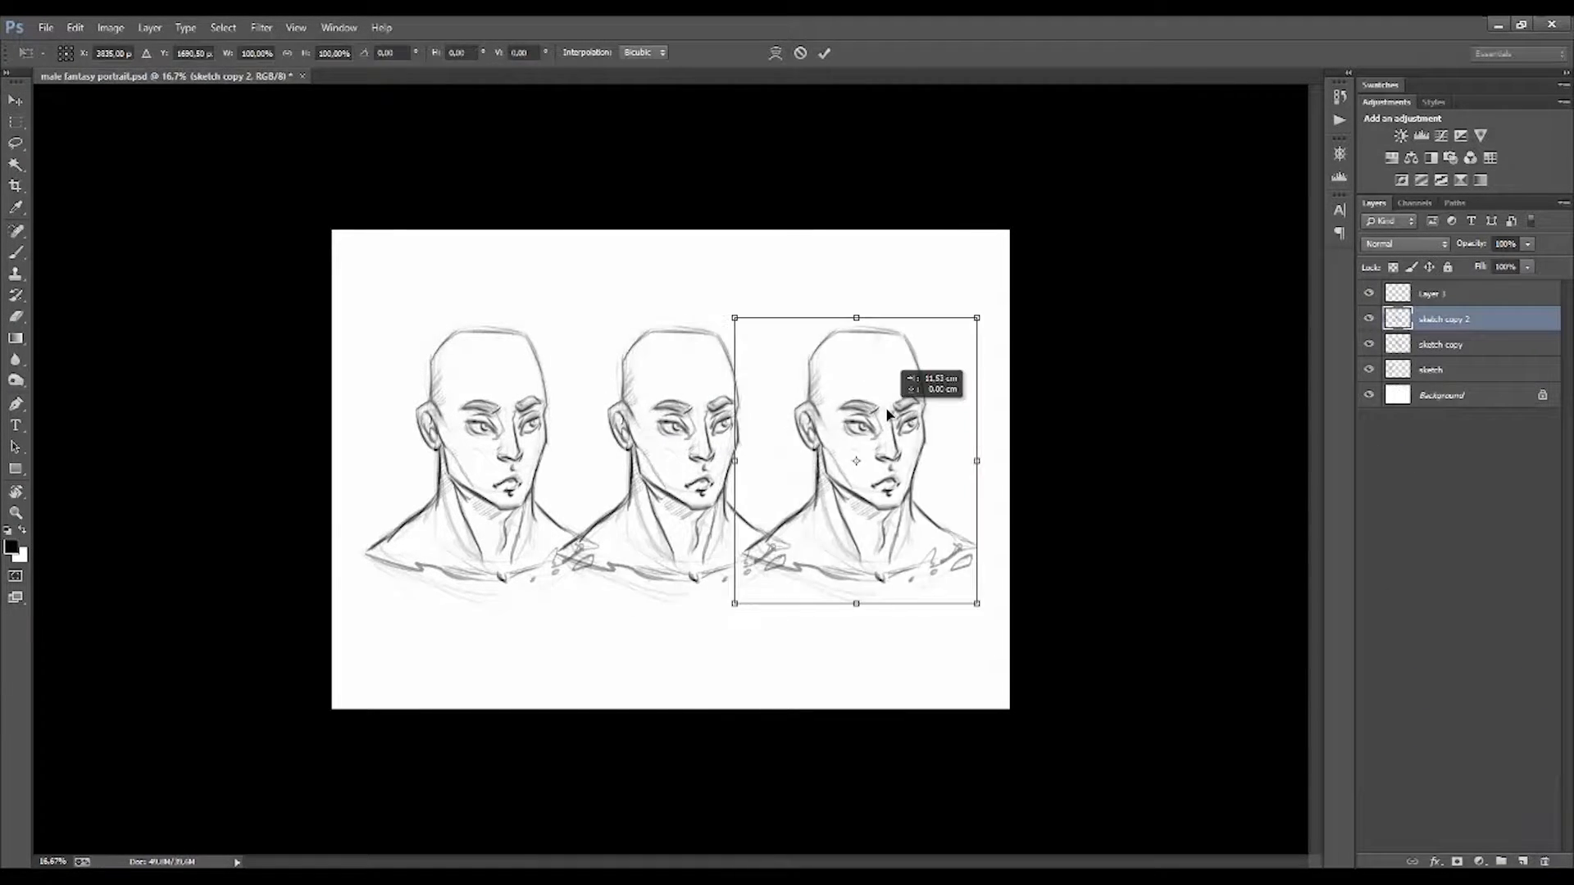
key("Return")
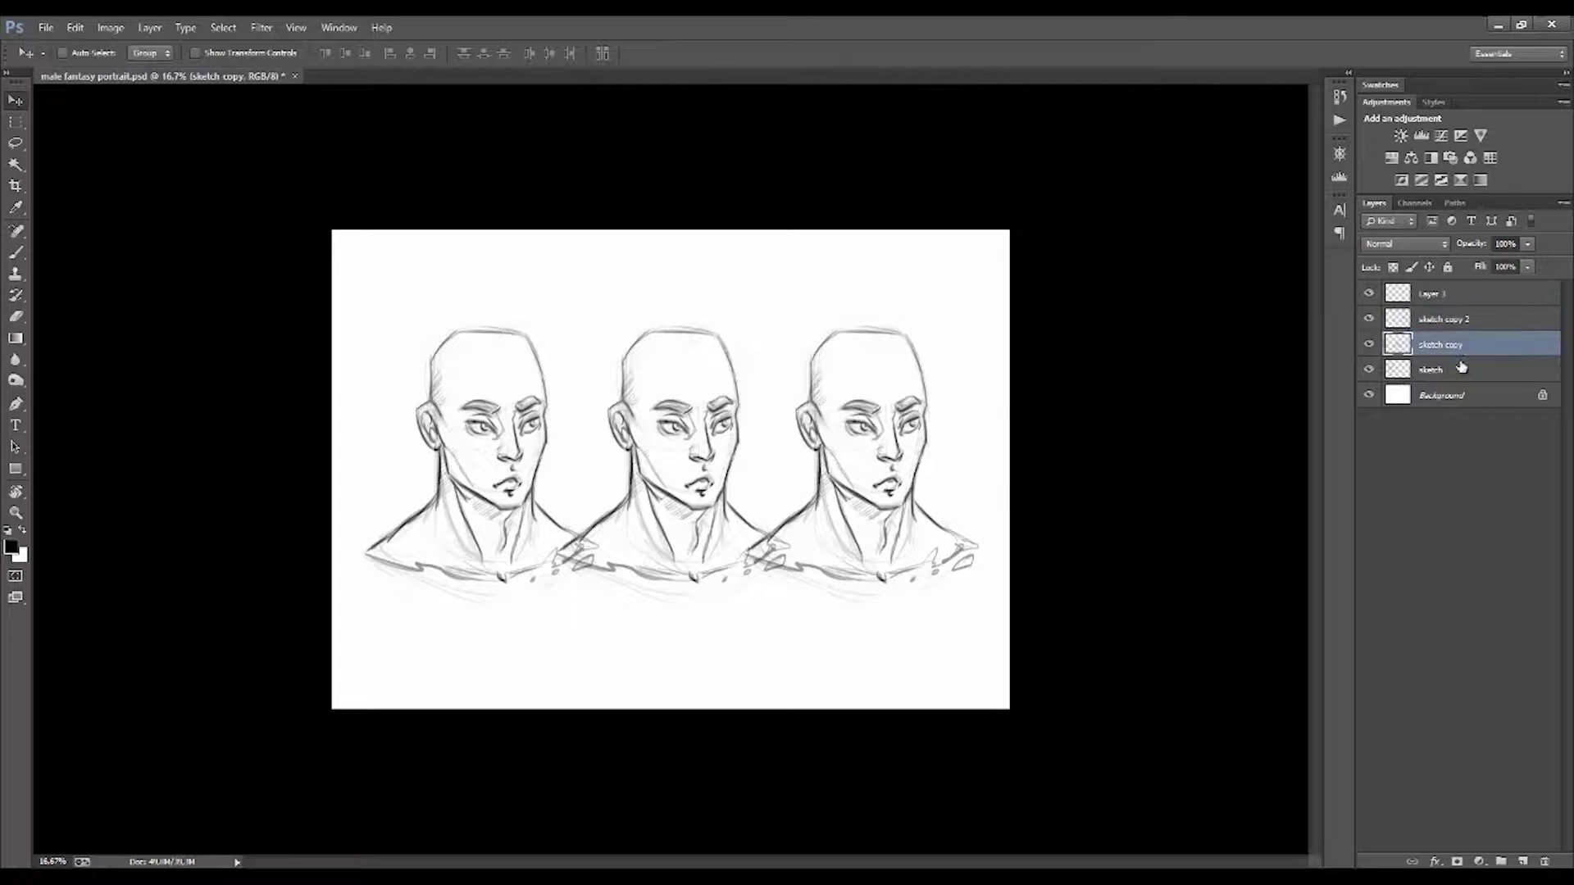
Step: Shrink all three heads together and shift them into place on the page
left_click(1443, 370, "shift")
key("ctrl+t")
mouse_move(986, 314)
left_mouse_down()
mouse_move(888, 361)
mouse_move(934, 341)
left_mouse_up()
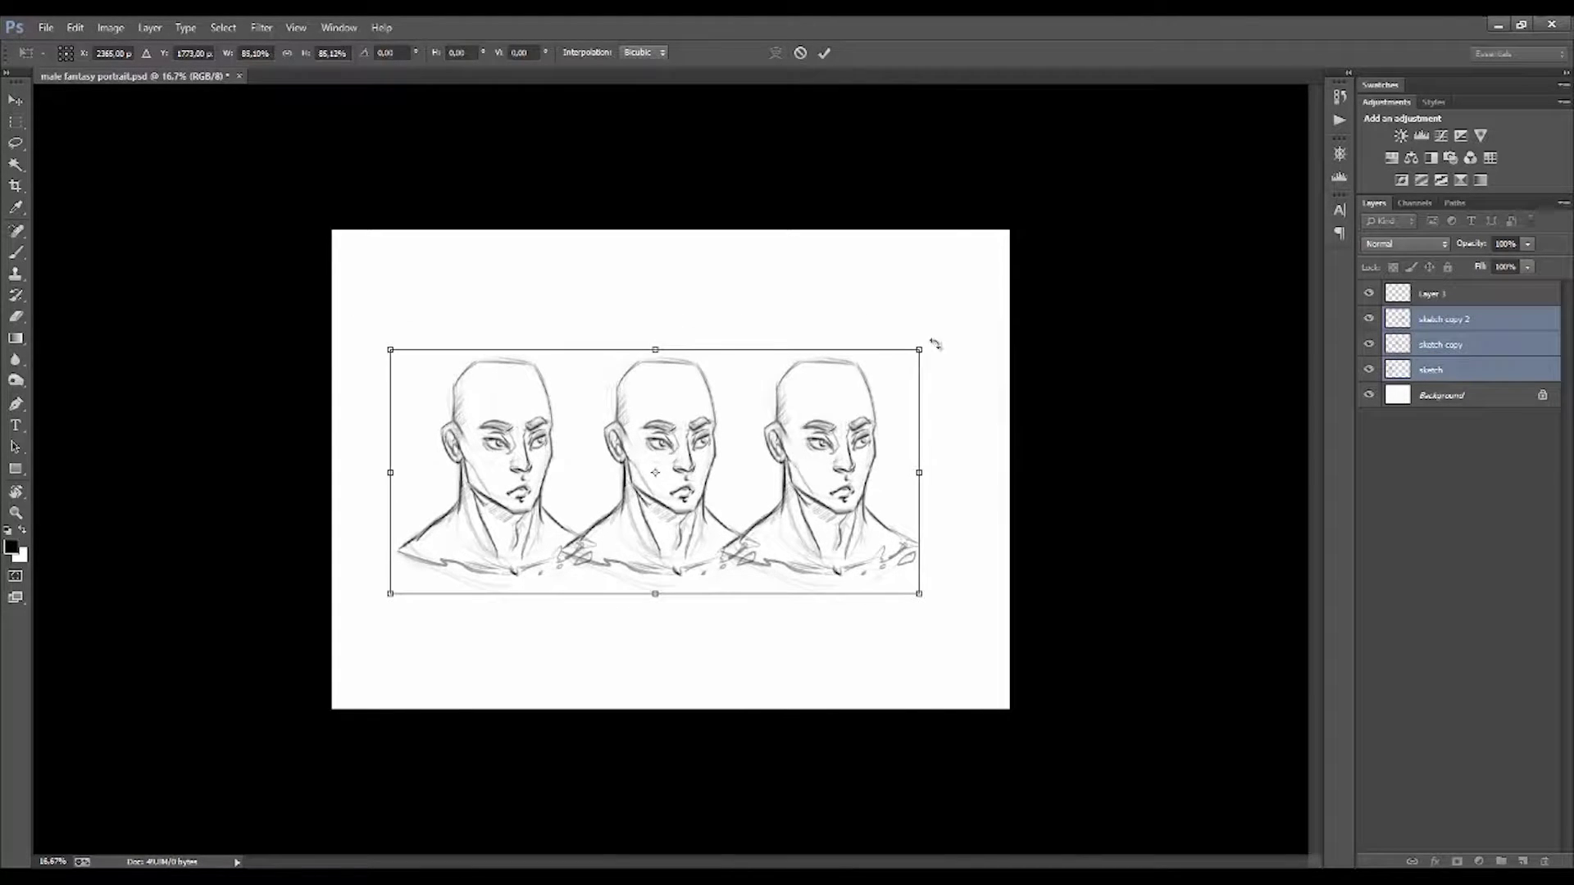
left_click_drag(840, 361, 868, 355)
key("Return")
Step: Nudge the left, middle and right heads individually so they're evenly spaced
left_click(1455, 320)
left_click_drag(525, 402, 623, 410)
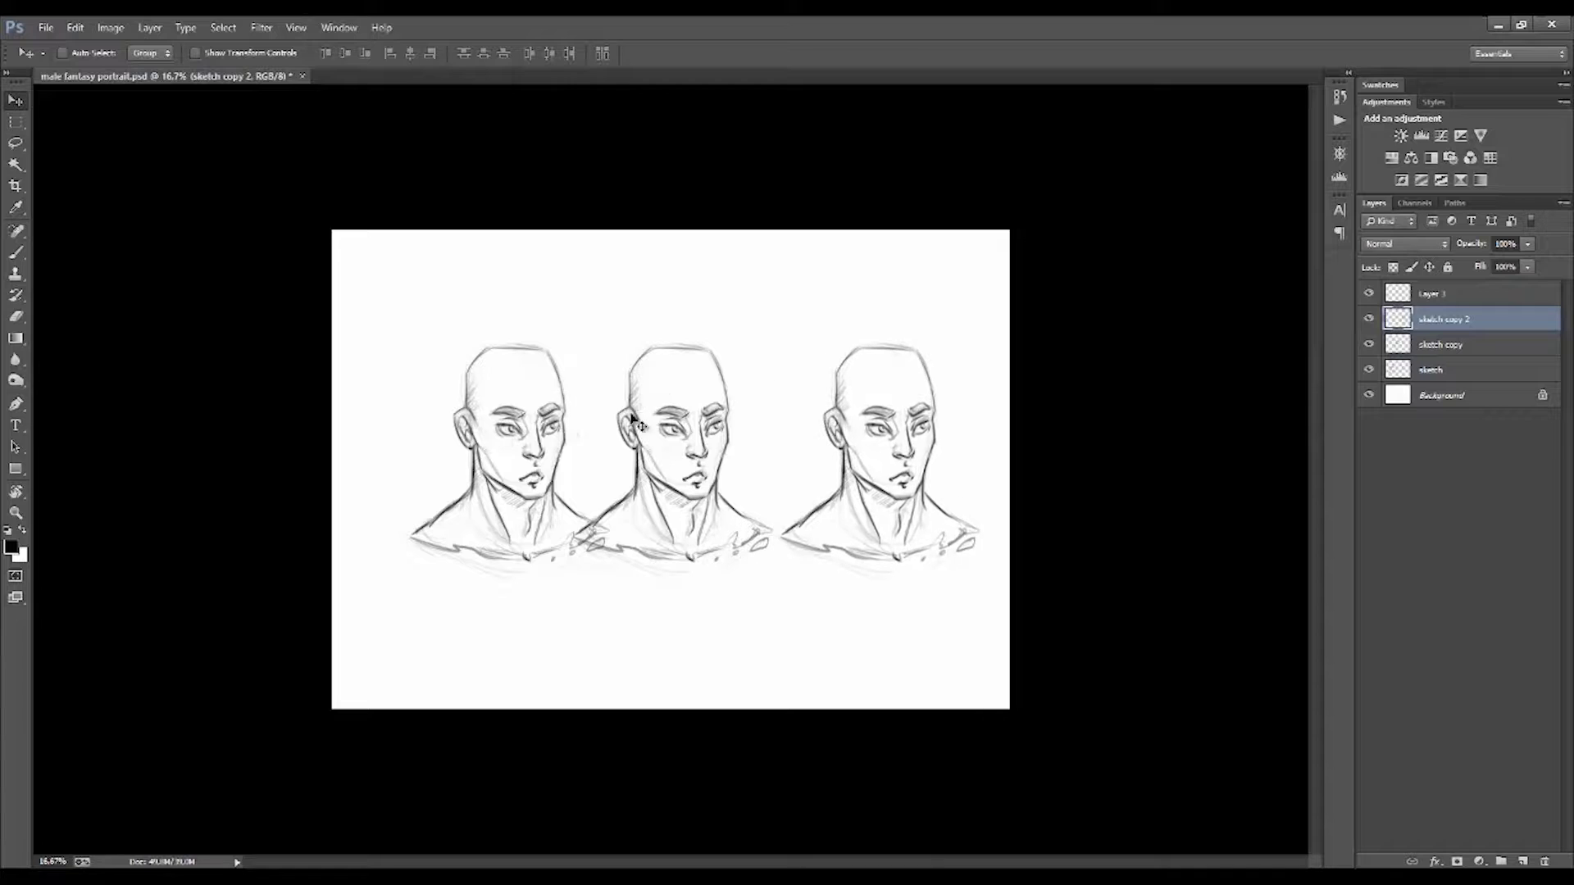
left_click(656, 501, "ctrl")
left_click(510, 490, "ctrl")
left_click_drag(509, 490, 457, 489)
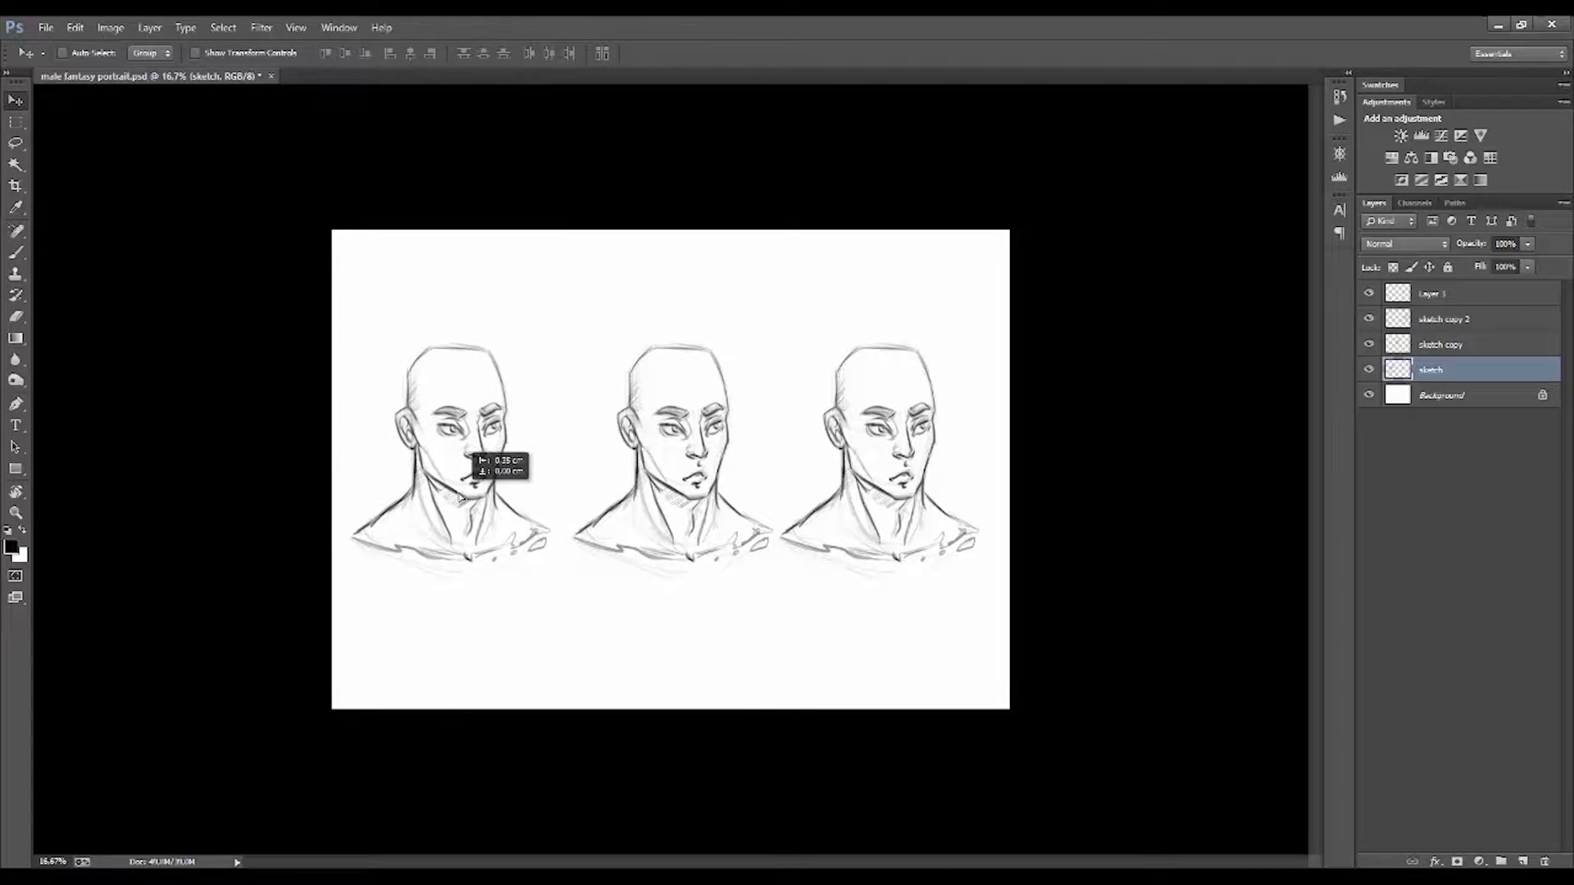
left_click(738, 492, "ctrl")
left_click_drag(737, 492, 748, 475)
left_click(1443, 318)
left_click_drag(922, 431, 929, 432)
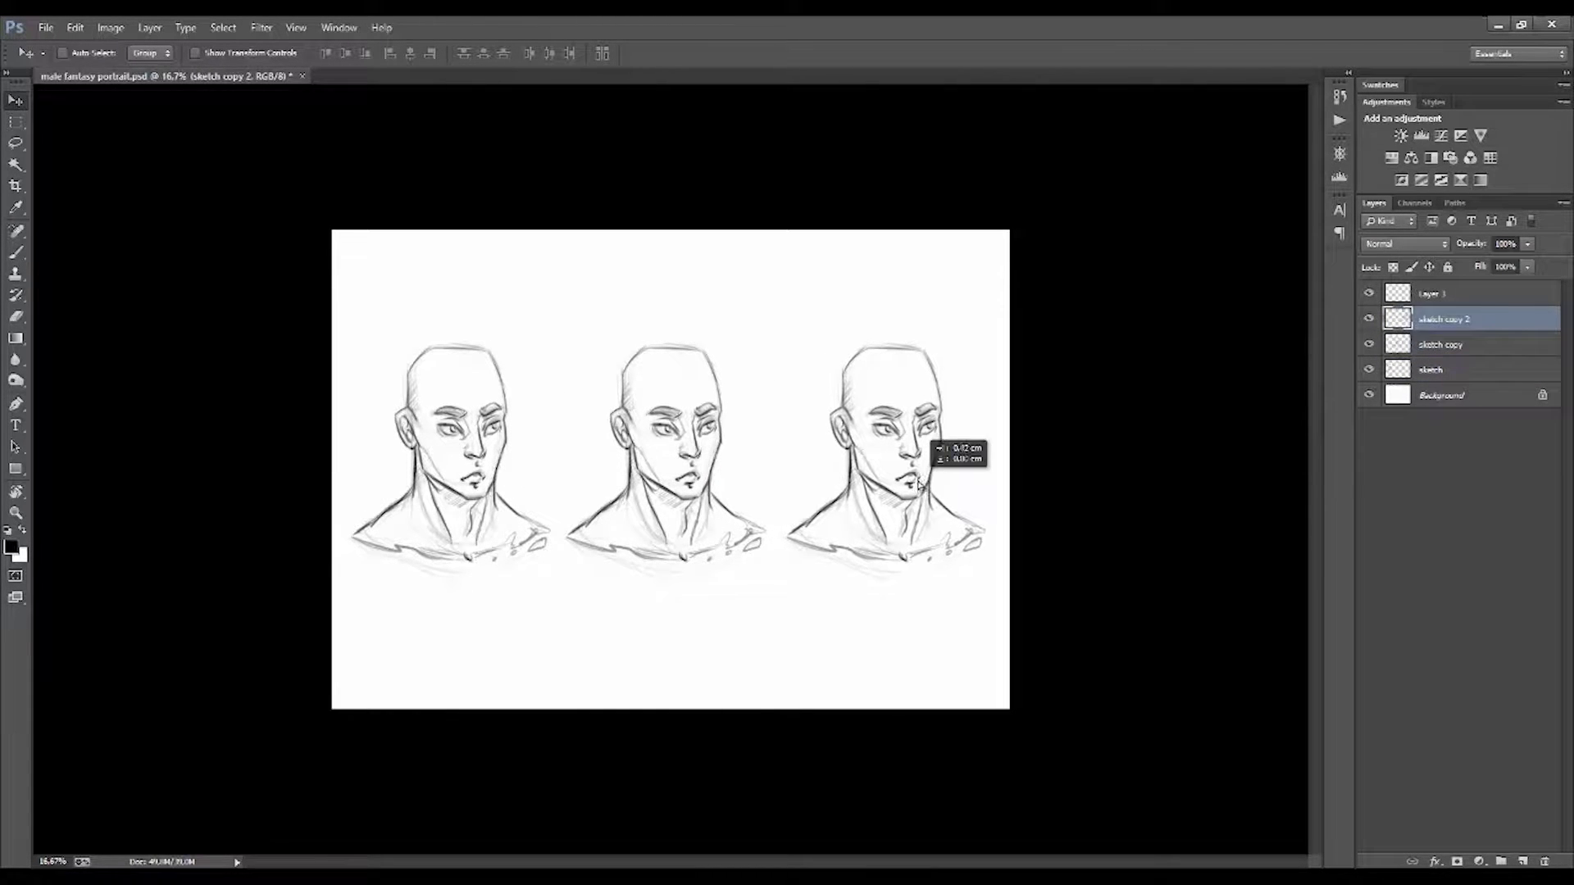
Step: Merge the three head layers into one and set its opacity to 67%
key("ctrl+plus")
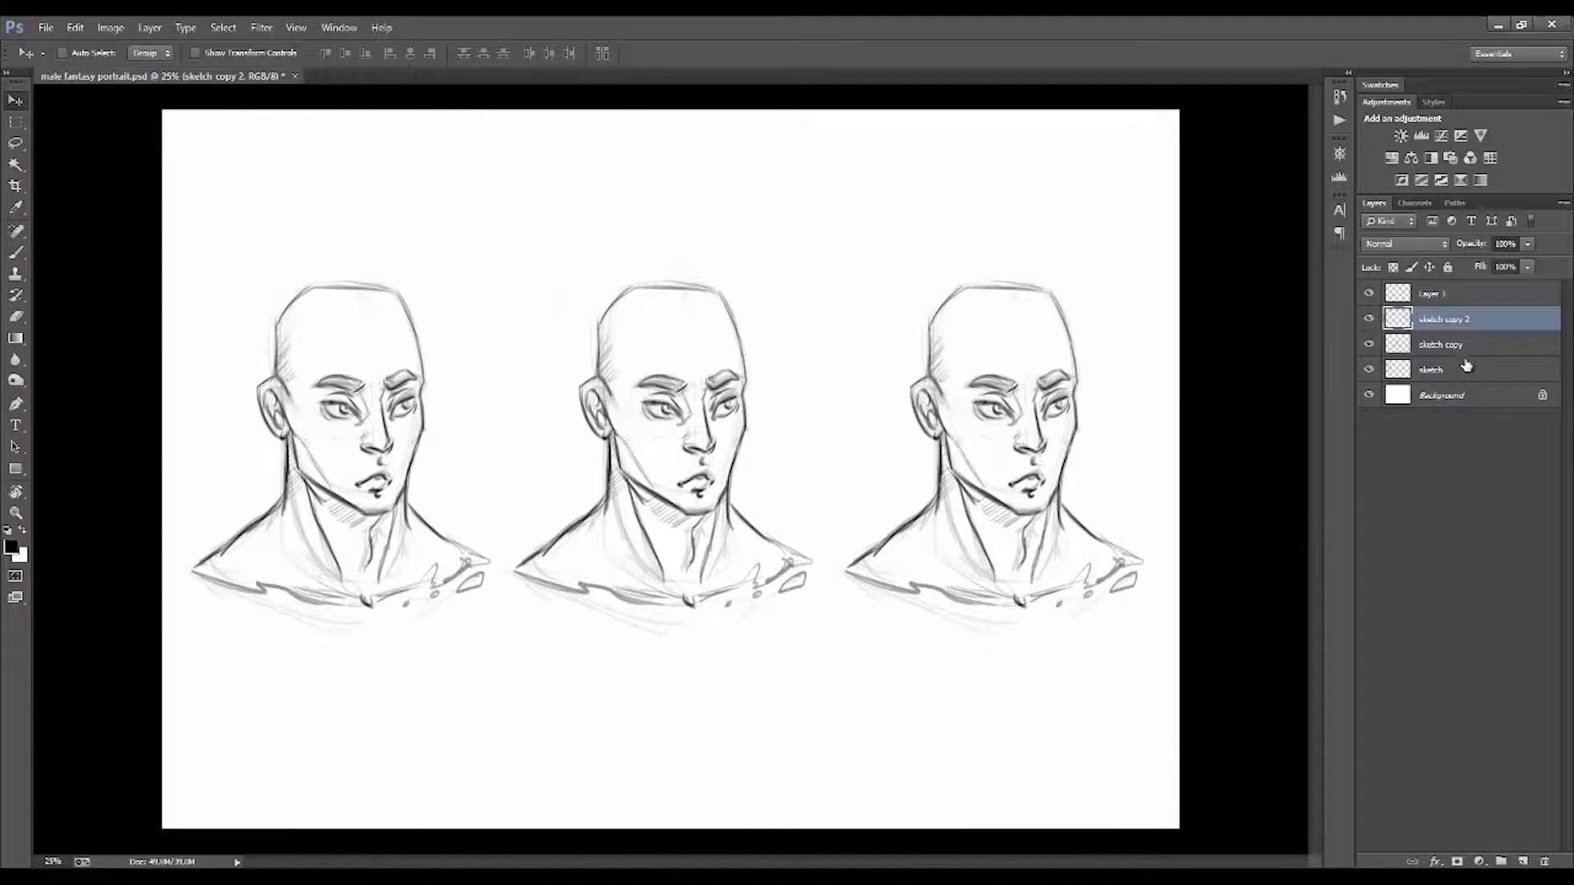
left_click(1485, 361, "shift")
right_click(1486, 361)
left_click(1416, 680)
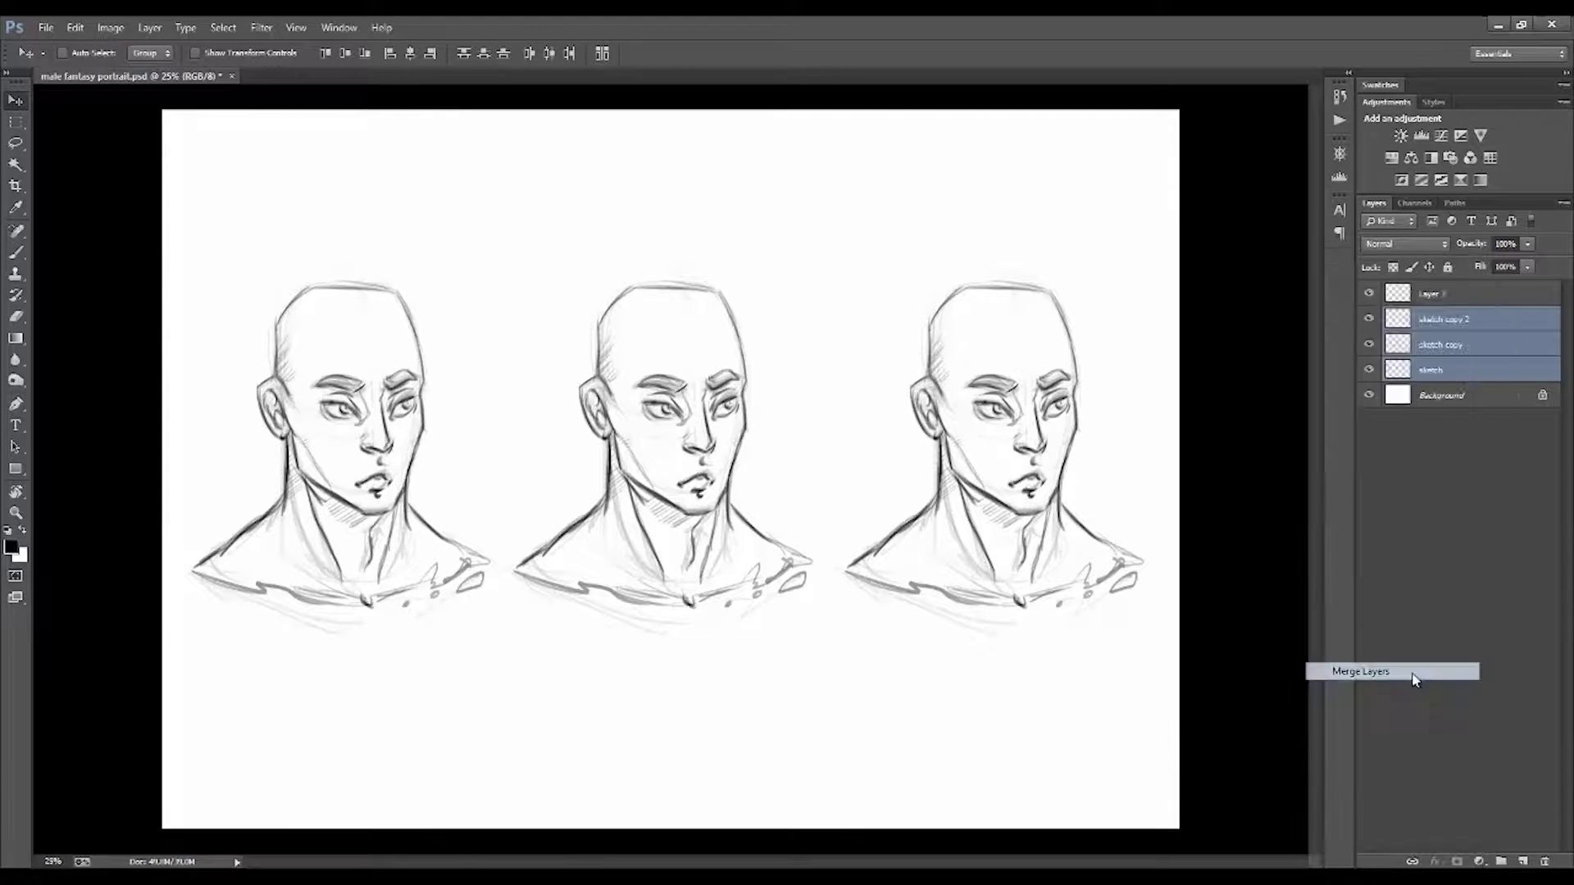
left_click_drag(1483, 244, 1474, 250)
Step: Brush the first wavy hair strands on both sides of the left head on Layer 3
left_click(1443, 294)
key("b")
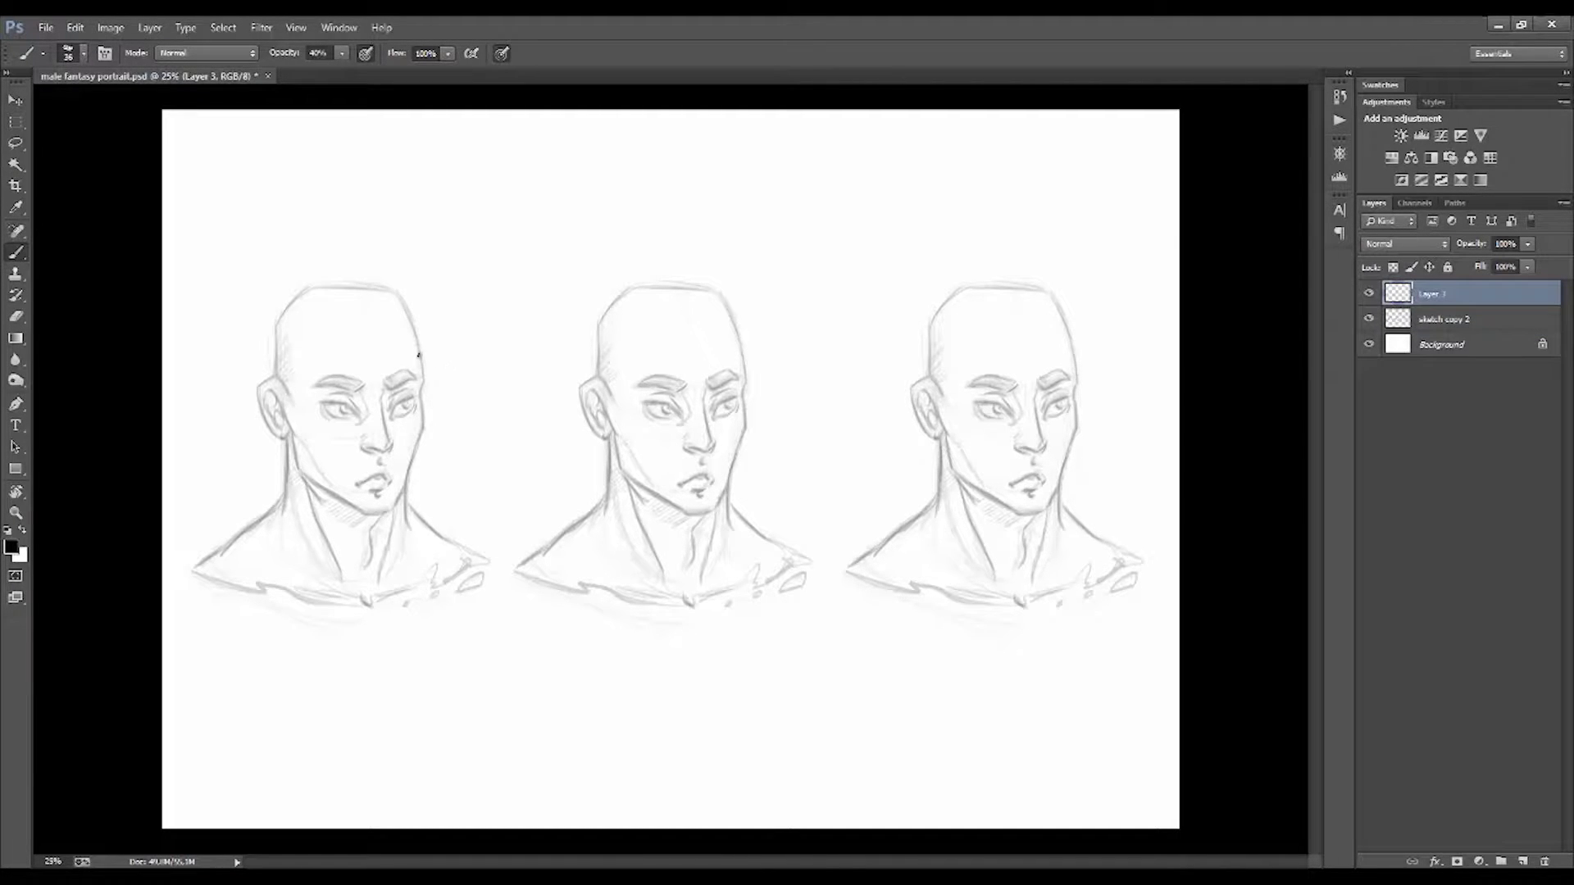
mouse_move(273, 332)
left_mouse_down()
mouse_move(217, 448)
mouse_move(205, 539)
left_mouse_up()
left_click_drag(246, 513, 308, 614)
left_click_drag(437, 377, 456, 588)
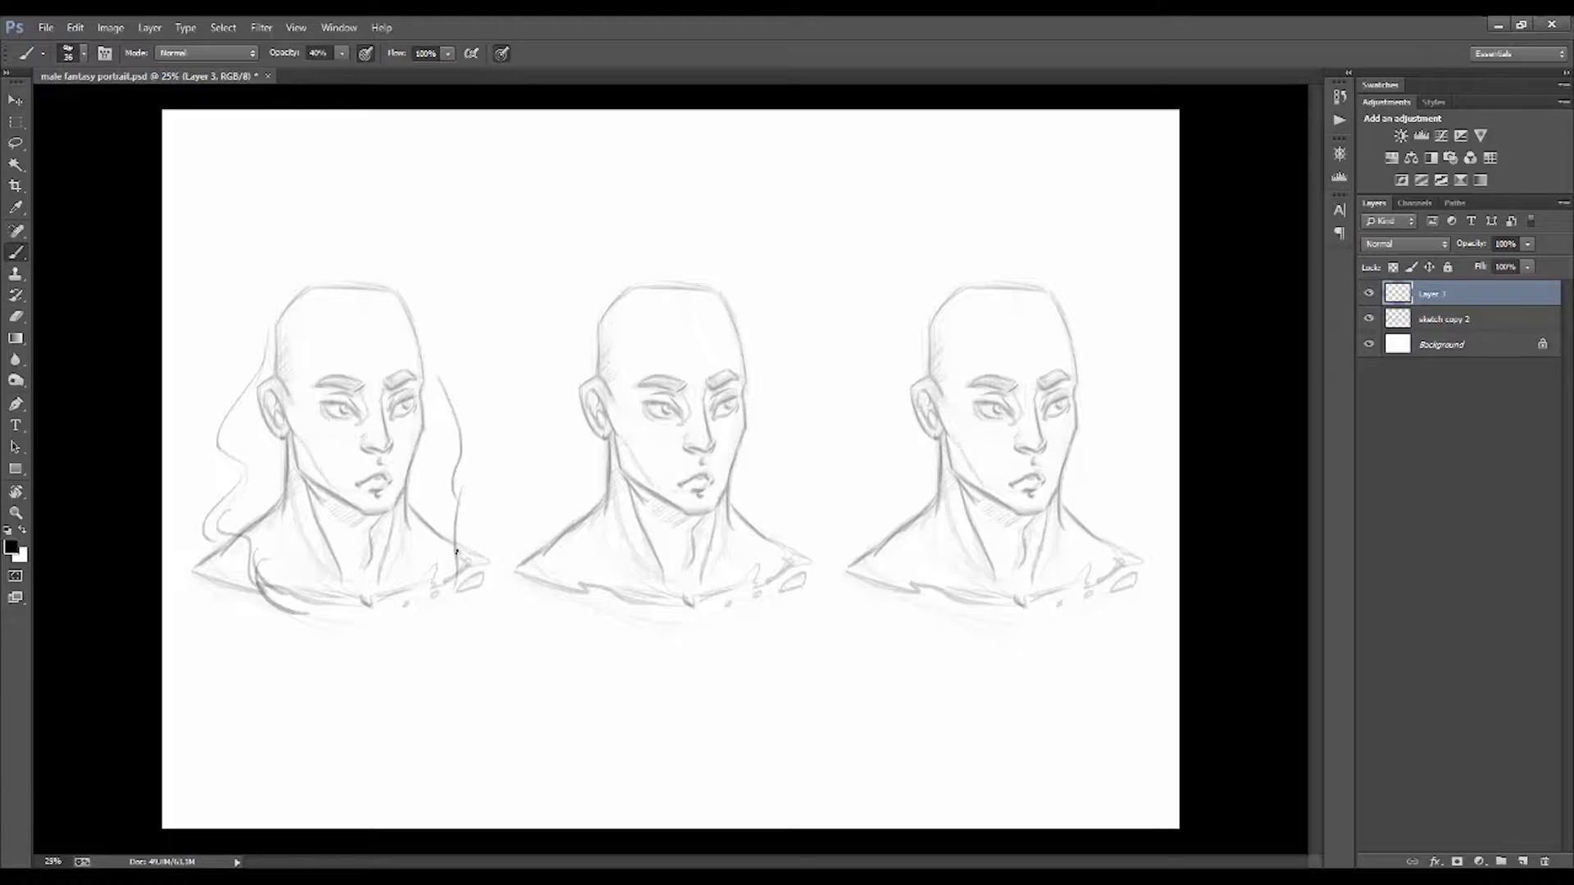
left_click_drag(464, 521, 420, 611)
left_click_drag(424, 558, 410, 626)
key("ctrl+z")
mouse_move(458, 467)
left_mouse_down()
mouse_move(453, 547)
mouse_move(418, 631)
left_mouse_up()
Step: Draw strands from the left head's crown, framing its face and across its top
key("e")
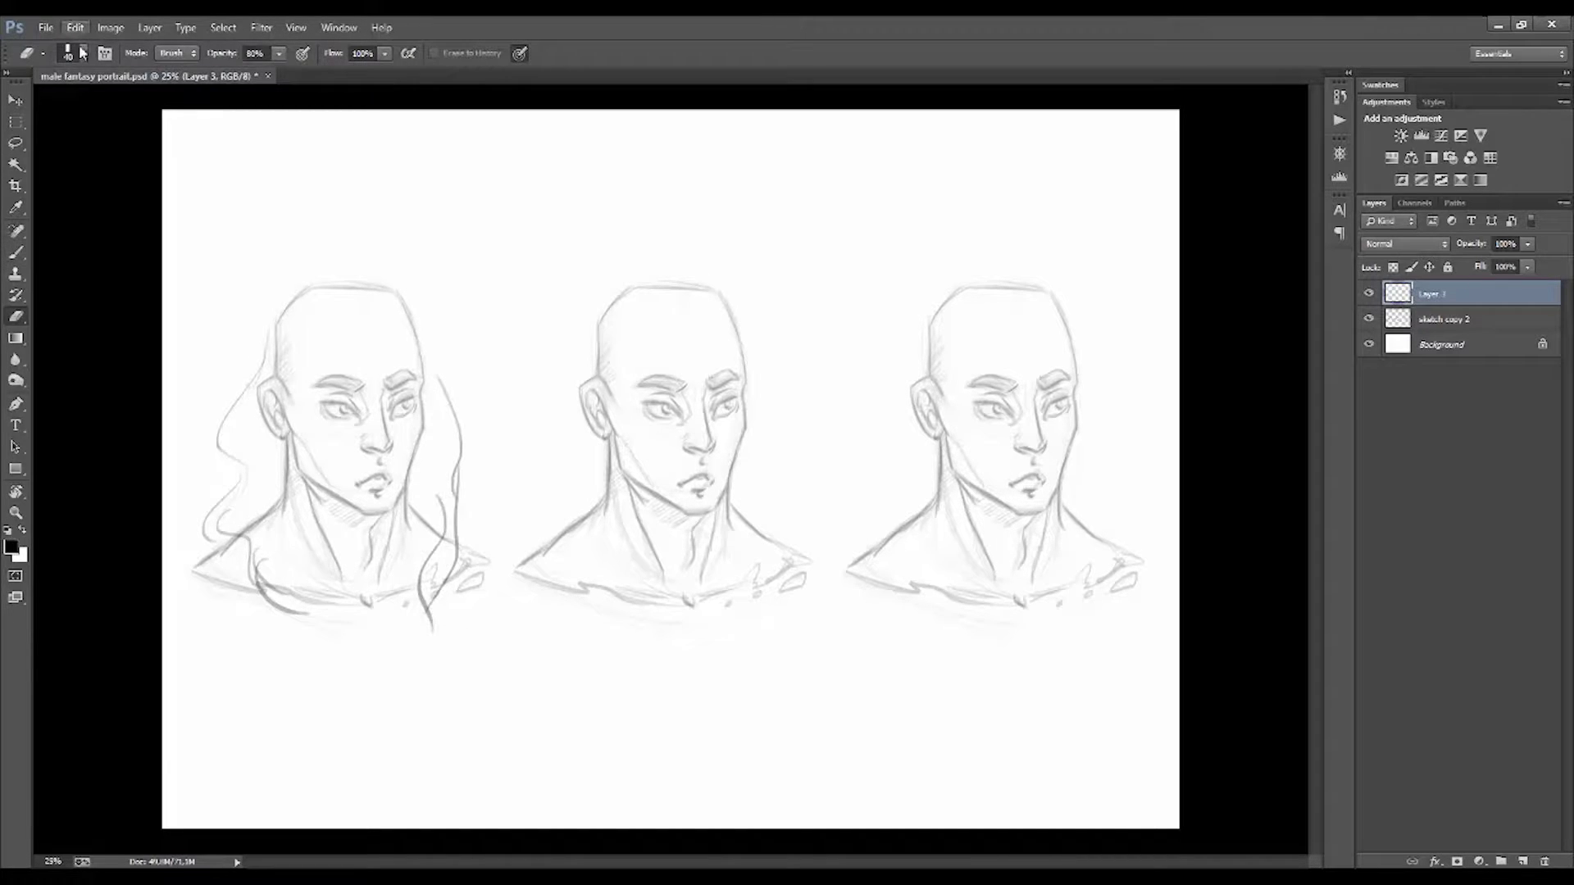
left_click(83, 53)
key("Return")
key("b")
left_click_drag(250, 339, 209, 545)
mouse_move(289, 299)
left_mouse_down()
mouse_move(246, 356)
mouse_move(256, 328)
mouse_move(311, 639)
left_mouse_up()
left_click_drag(402, 321, 447, 471)
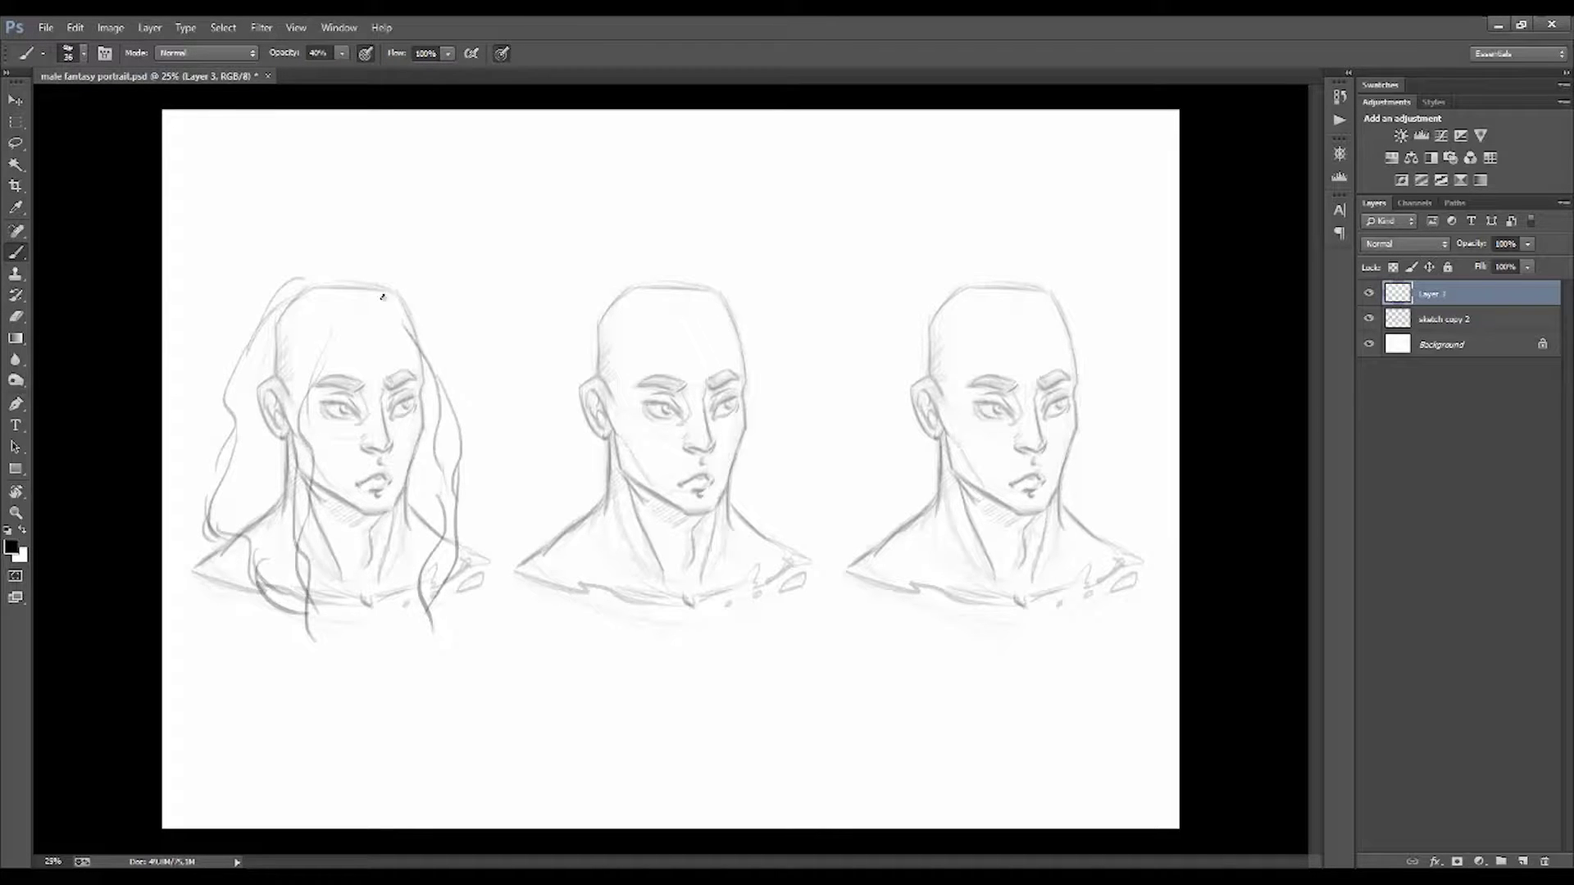
left_click_drag(409, 333, 418, 348)
mouse_move(371, 288)
left_mouse_down()
mouse_move(316, 310)
mouse_move(401, 296)
mouse_move(436, 361)
left_mouse_up()
Step: Extend the left head's hair past its shoulders on both sides, undoing stray strokes
left_click_drag(287, 392, 283, 618)
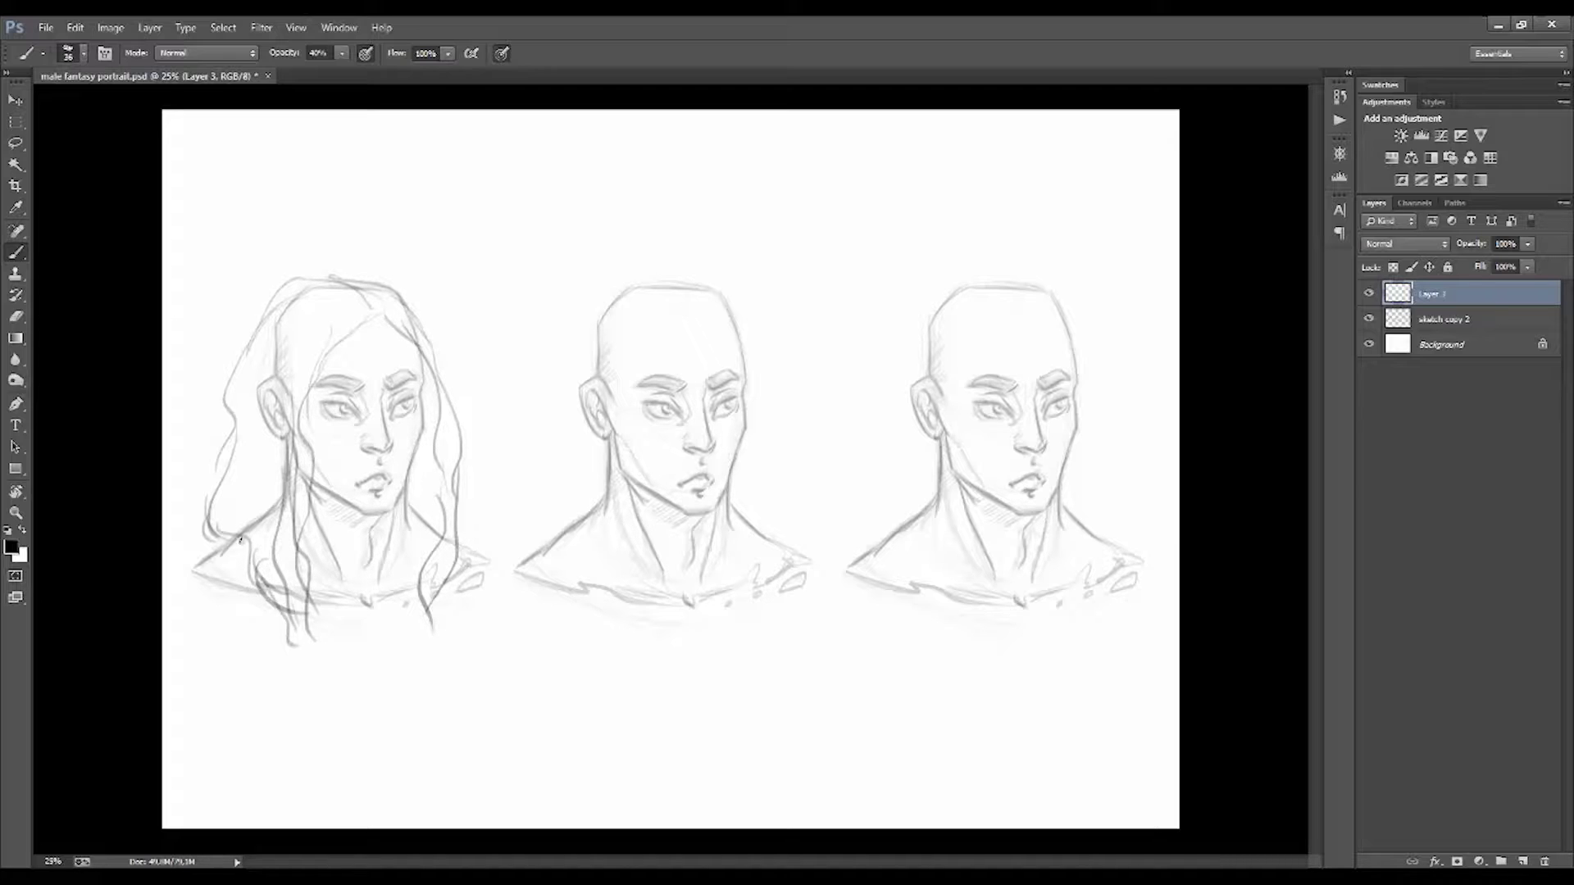
left_click_drag(246, 537, 292, 652)
mouse_move(424, 503)
left_mouse_down()
mouse_move(427, 602)
mouse_move(406, 617)
left_mouse_up()
left_click_drag(274, 426, 240, 566)
left_click_drag(264, 392, 238, 549)
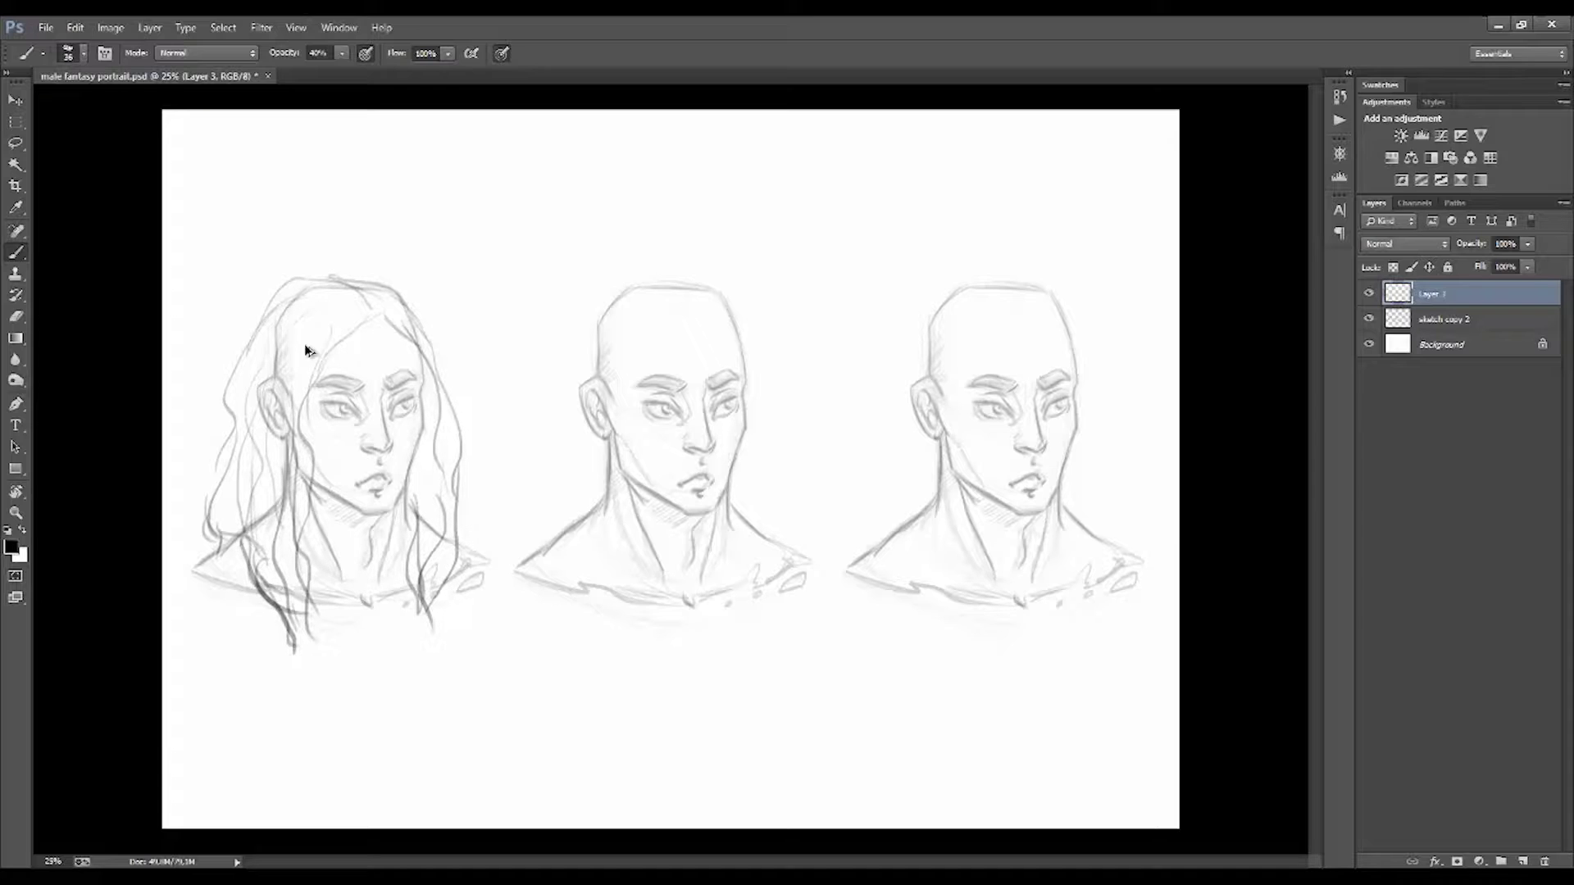
key("ctrl+alt+z")
key("ctrl+alt+z")
left_click_drag(262, 443, 238, 534)
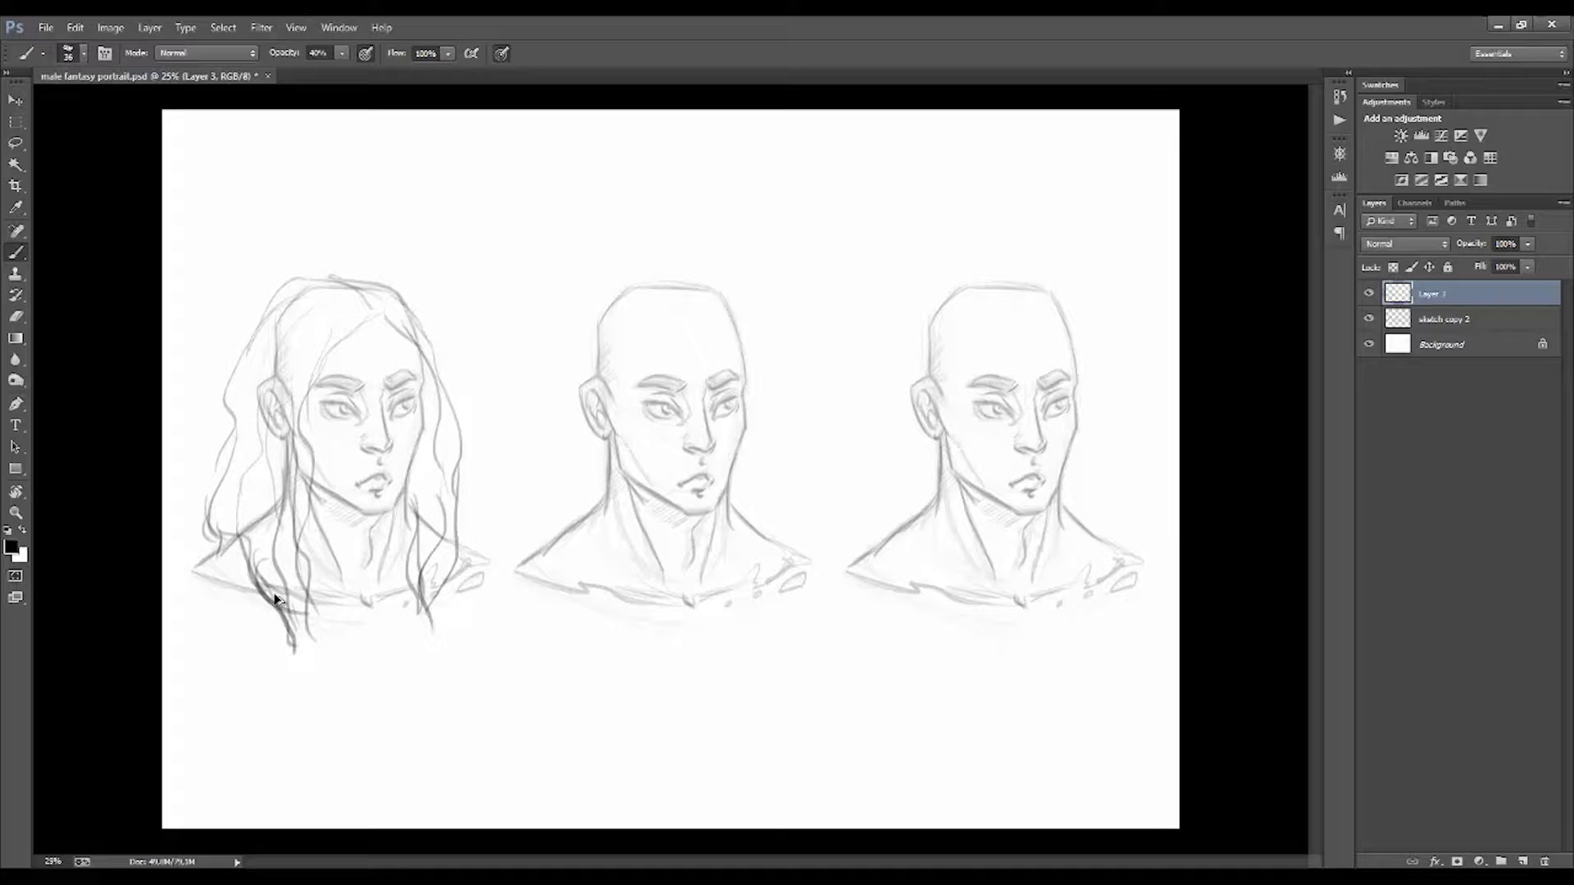
left_click_drag(247, 539, 252, 668)
key("ctrl+alt+z")
left_click_drag(308, 525, 319, 578)
Step: Sketch a mohawk crest along the middle head's scalp
mouse_move(641, 287)
left_mouse_down()
mouse_move(678, 337)
mouse_move(699, 321)
left_mouse_up()
key("e")
key("b")
mouse_move(648, 276)
left_mouse_down()
mouse_move(700, 319)
mouse_move(677, 265)
mouse_move(690, 291)
left_mouse_up()
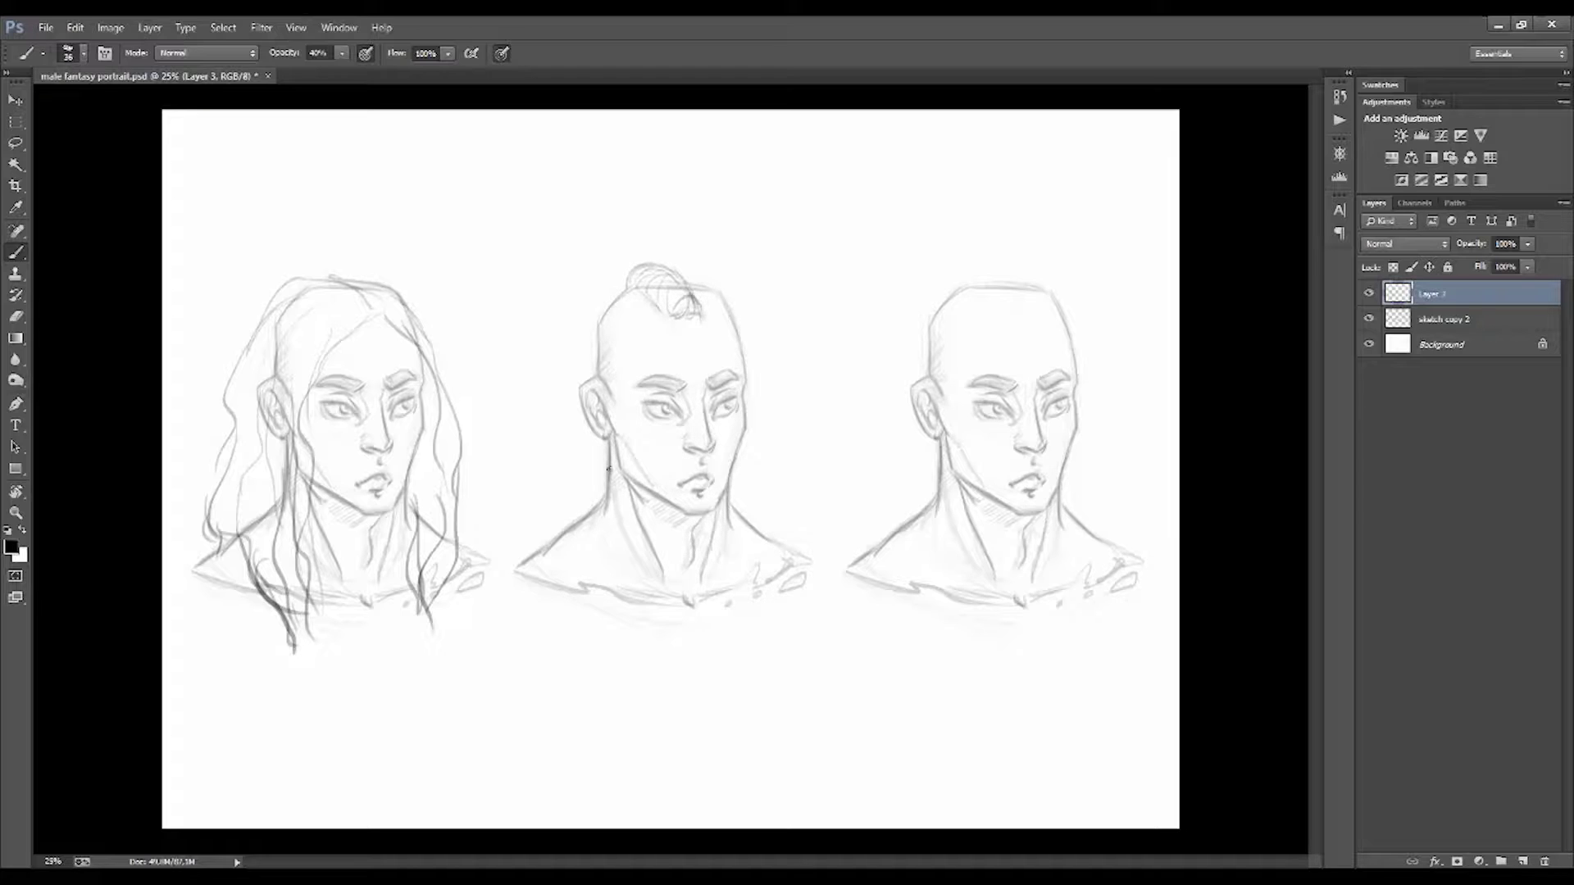
Step: Draw a long strand down the left side of the middle head's neck
left_click_drag(609, 480, 574, 591)
left_click_drag(606, 516, 632, 656)
left_click_drag(619, 590, 647, 648)
left_click_drag(598, 482, 564, 532)
left_click_drag(565, 509, 627, 647)
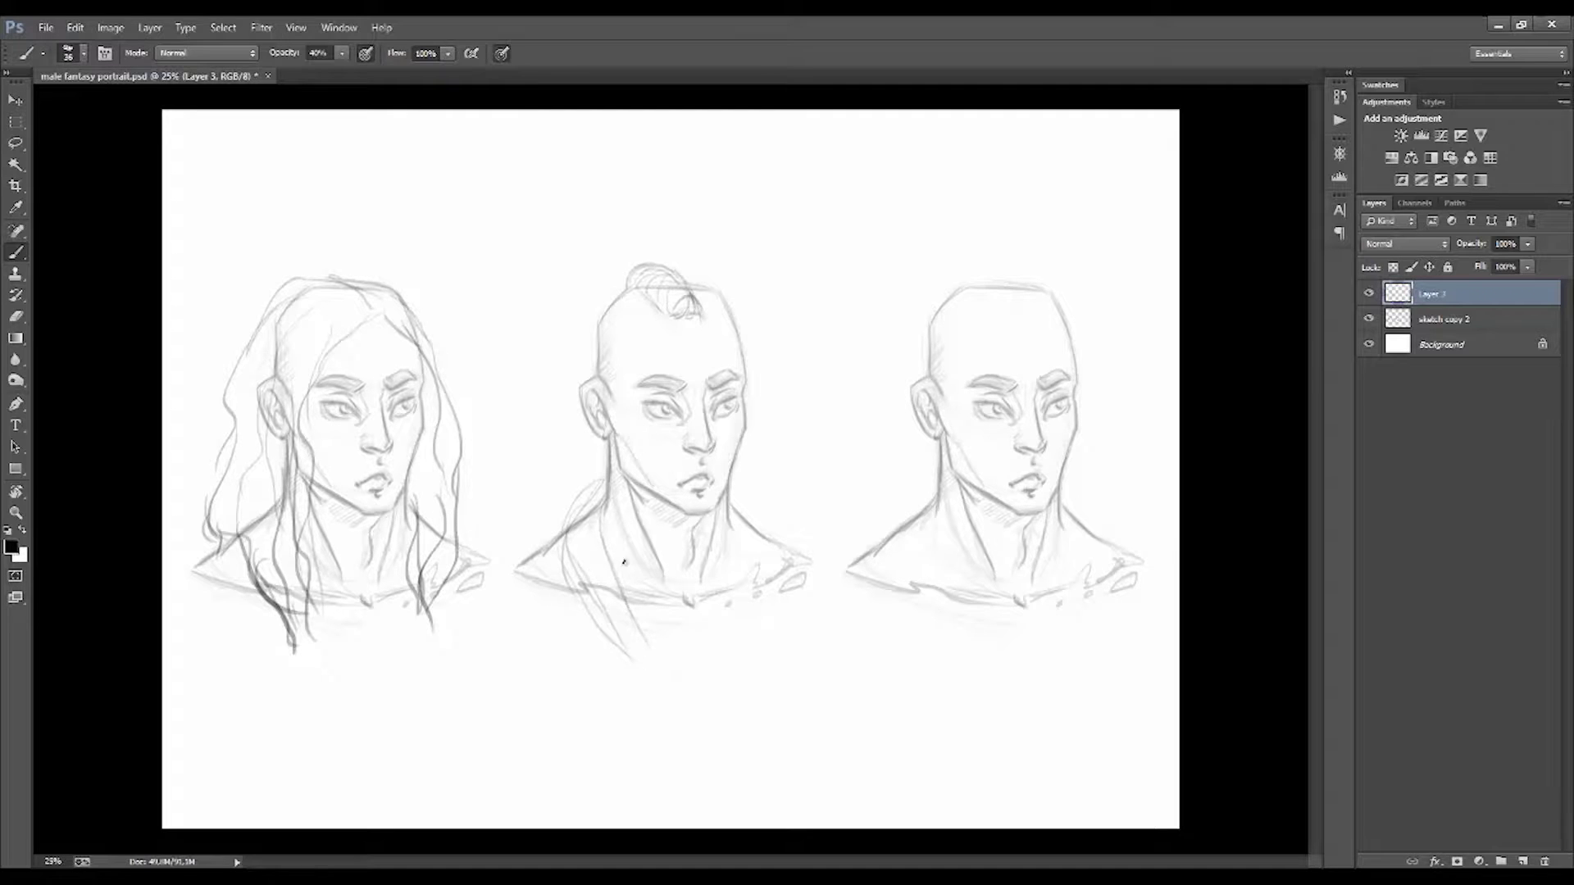
left_click_drag(624, 562, 640, 652)
mouse_move(599, 517)
left_mouse_down()
mouse_move(558, 606)
mouse_move(640, 660)
mouse_move(643, 689)
left_mouse_up()
Step: Draw the right-side strand and tie off both braid ends below the head
mouse_move(738, 492)
left_mouse_down()
mouse_move(767, 541)
mouse_move(771, 656)
left_mouse_up()
left_click_drag(738, 524, 750, 656)
left_click_drag(738, 484, 767, 558)
mouse_move(557, 532)
left_mouse_down()
mouse_move(607, 456)
mouse_move(564, 524)
left_mouse_up()
key("ctrl+z")
left_click_drag(626, 659, 640, 689)
left_click_drag(746, 651, 758, 684)
Step: Extend the braid tips and give the right braid a wavy end
left_click_drag(631, 685, 627, 709)
left_click_drag(631, 697, 651, 820)
key("ctrl+z")
left_click_drag(746, 680, 757, 782)
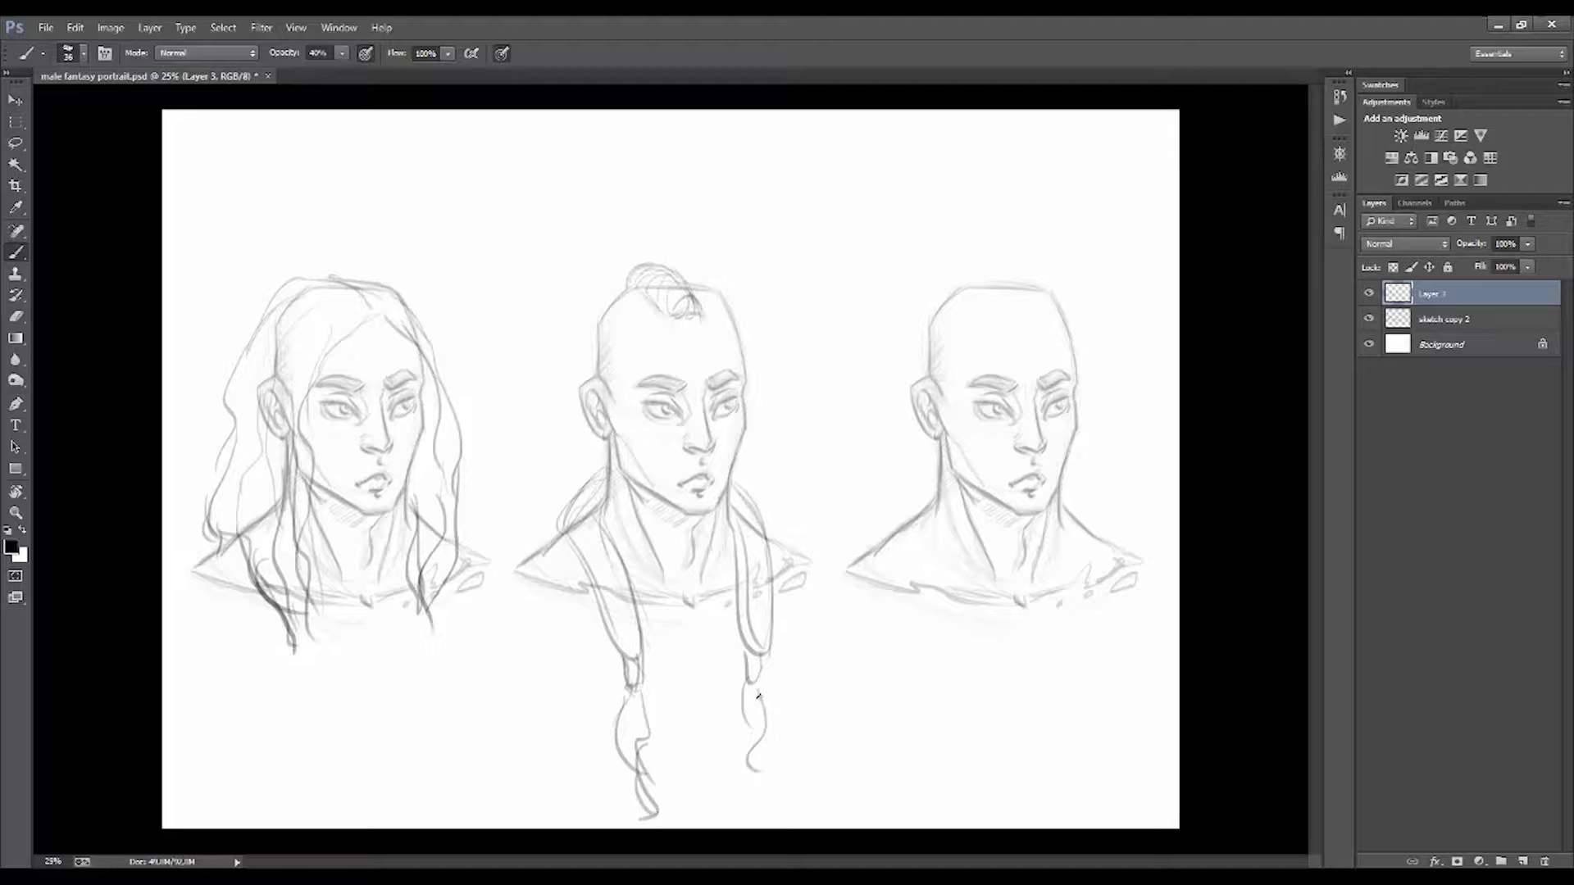
left_click_drag(758, 697, 734, 799)
Step: Add braid texture, hatch the left shoulder, and draw a hairline up the temple
left_click_drag(599, 492, 566, 528)
mouse_move(582, 537)
left_mouse_down()
mouse_move(610, 550)
mouse_move(638, 641)
left_mouse_up()
left_click_drag(742, 534, 766, 653)
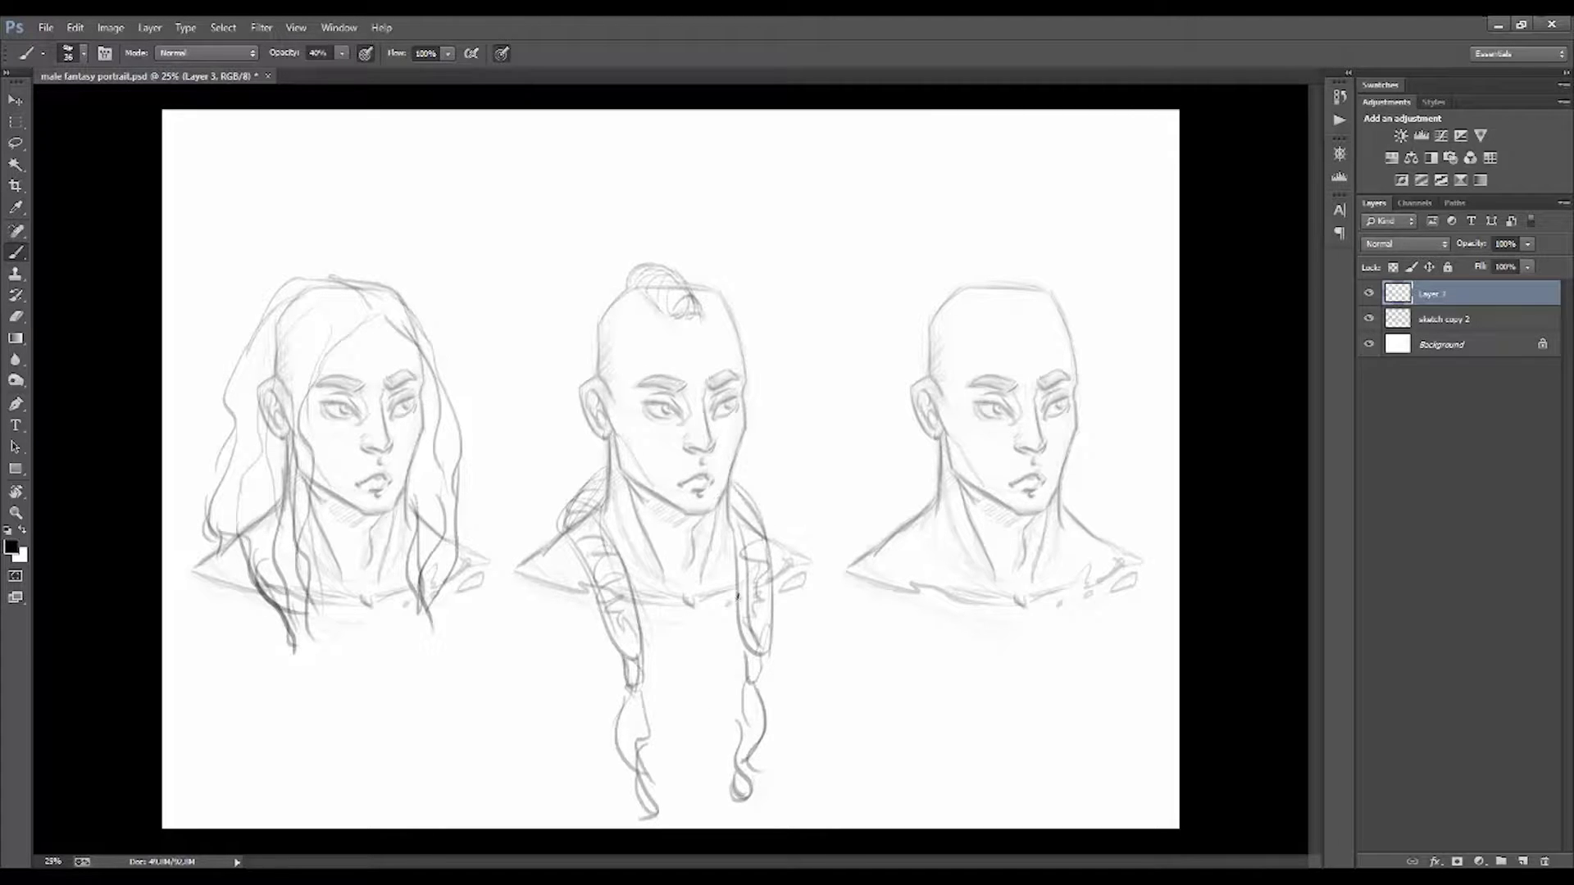
mouse_move(614, 399)
left_mouse_down()
mouse_move(630, 328)
mouse_move(660, 309)
left_mouse_up()
Step: Draw the right head's forehead hairline and long strands down its neck and shoulders
mouse_move(956, 325)
left_mouse_down()
mouse_move(1046, 308)
mouse_move(1070, 338)
mouse_move(1058, 326)
left_mouse_up()
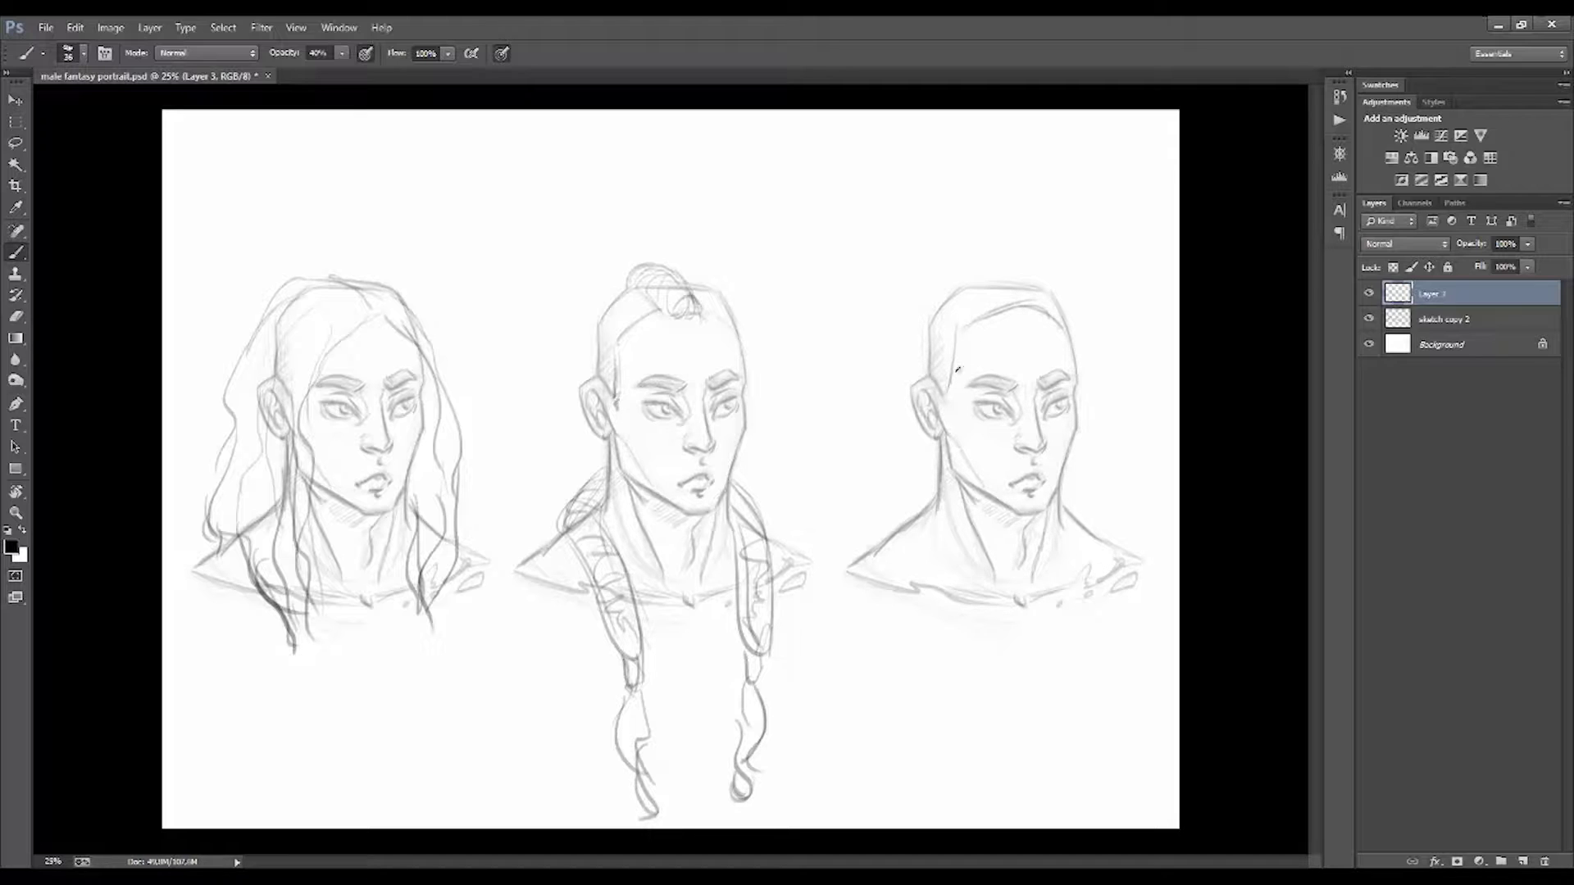
mouse_move(933, 336)
left_mouse_down()
mouse_move(947, 375)
mouse_move(978, 302)
mouse_move(1043, 280)
mouse_move(1056, 328)
left_mouse_up()
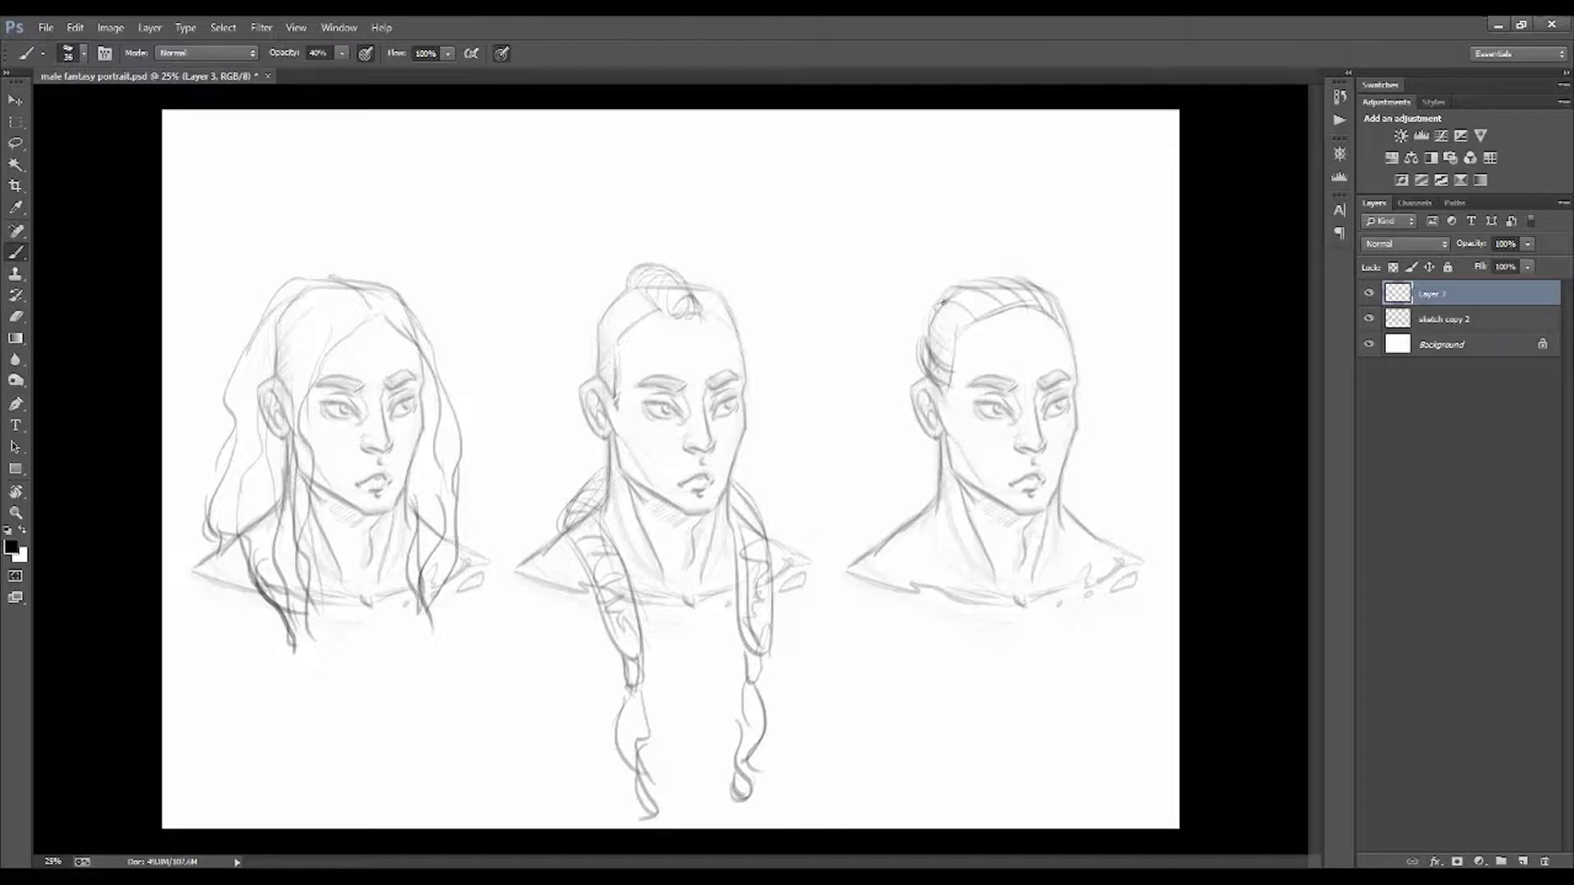
left_click_drag(929, 439, 896, 574)
left_click_drag(923, 471, 914, 627)
left_click_drag(928, 484, 949, 670)
left_click_drag(1069, 453, 1098, 640)
left_click_drag(1074, 483, 1086, 656)
Step: Lengthen the right head's strands on both sides further down
left_click_drag(1090, 517, 1074, 677)
left_click_drag(933, 490, 955, 674)
left_click_drag(918, 558, 933, 672)
left_click_drag(942, 630, 959, 766)
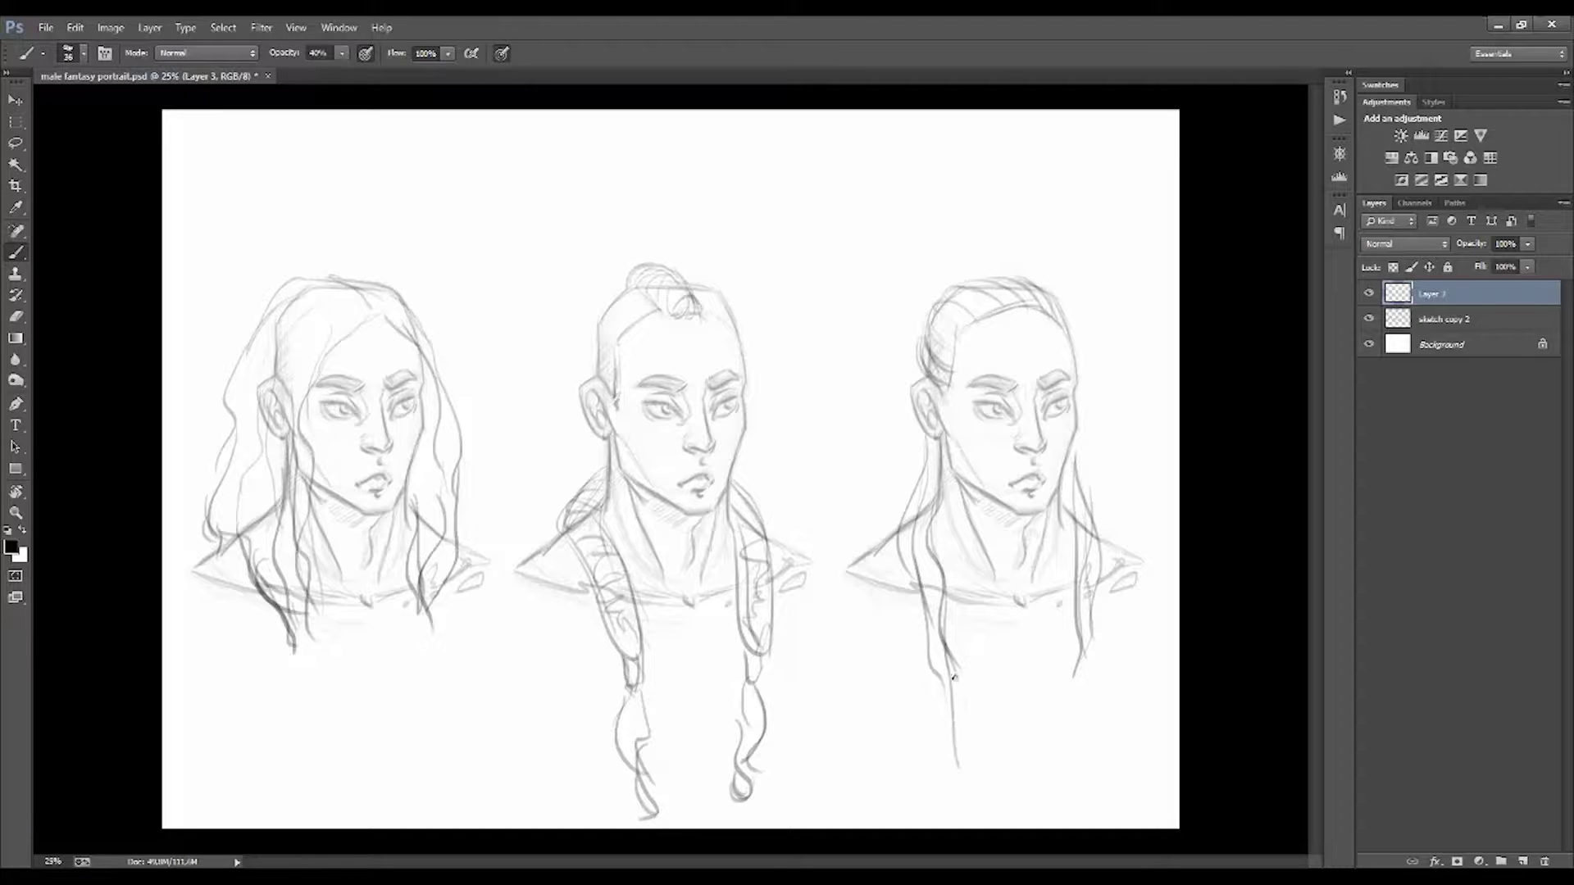
left_click_drag(938, 570, 968, 758)
left_click_drag(1069, 531, 1076, 717)
left_click_drag(936, 477, 974, 738)
Step: Add wavy tips and darker strands along both sides of the right head
left_click_drag(1066, 500, 1070, 742)
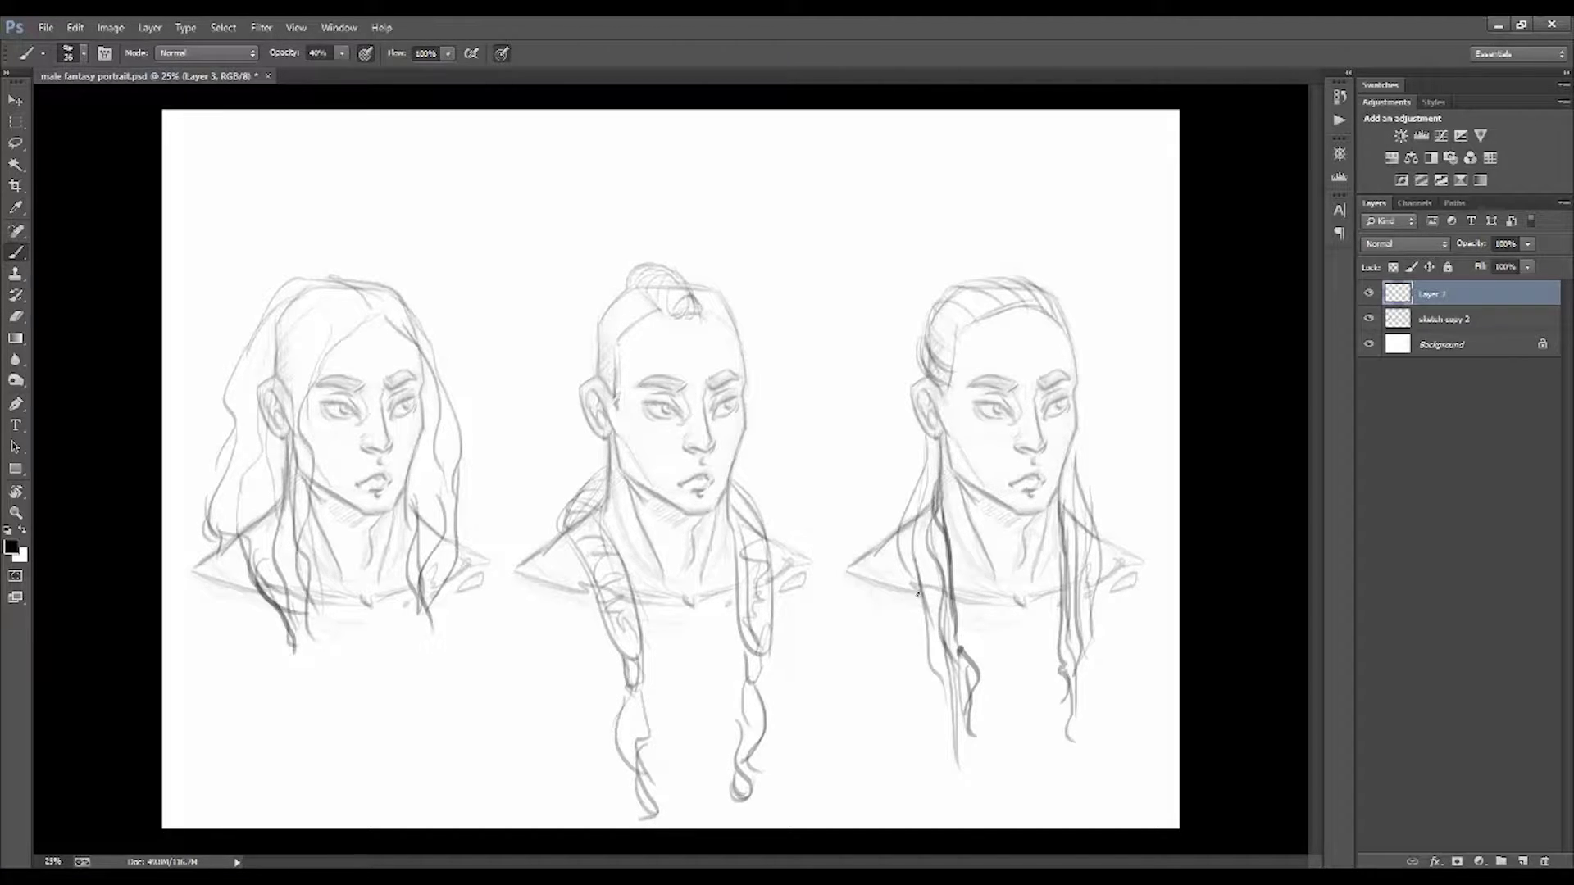
mouse_move(920, 585)
left_mouse_down()
mouse_move(909, 703)
mouse_move(929, 731)
left_mouse_up()
mouse_move(912, 559)
left_mouse_down()
mouse_move(899, 657)
mouse_move(939, 762)
left_mouse_up()
left_click_drag(947, 689, 956, 785)
left_click_drag(943, 460, 932, 564)
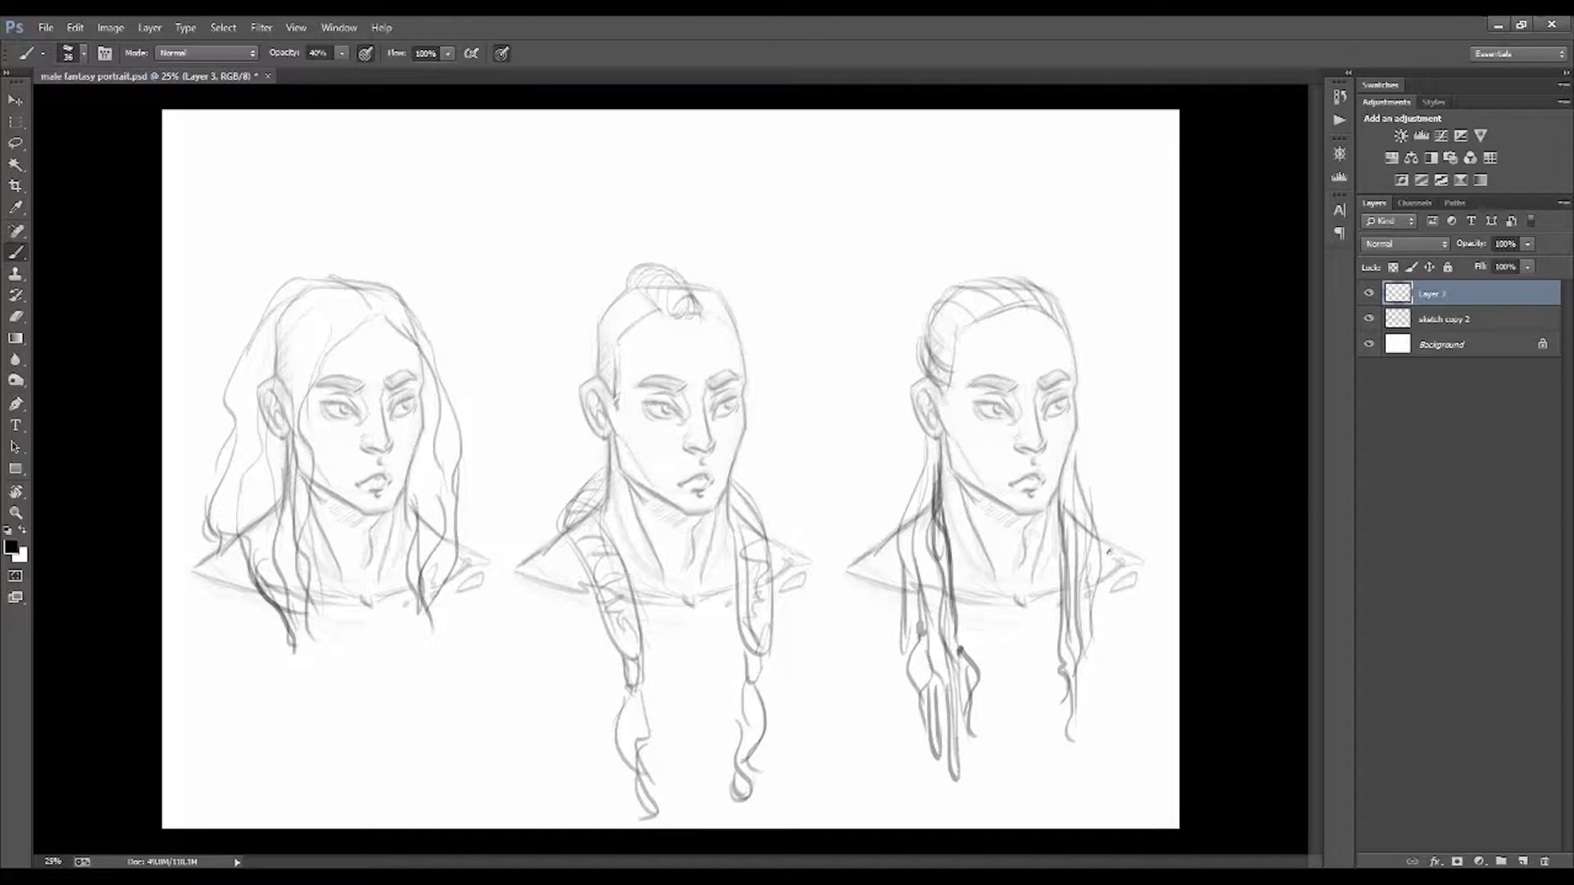
mouse_move(1108, 551)
left_mouse_down()
mouse_move(1101, 733)
mouse_move(1126, 667)
left_mouse_up()
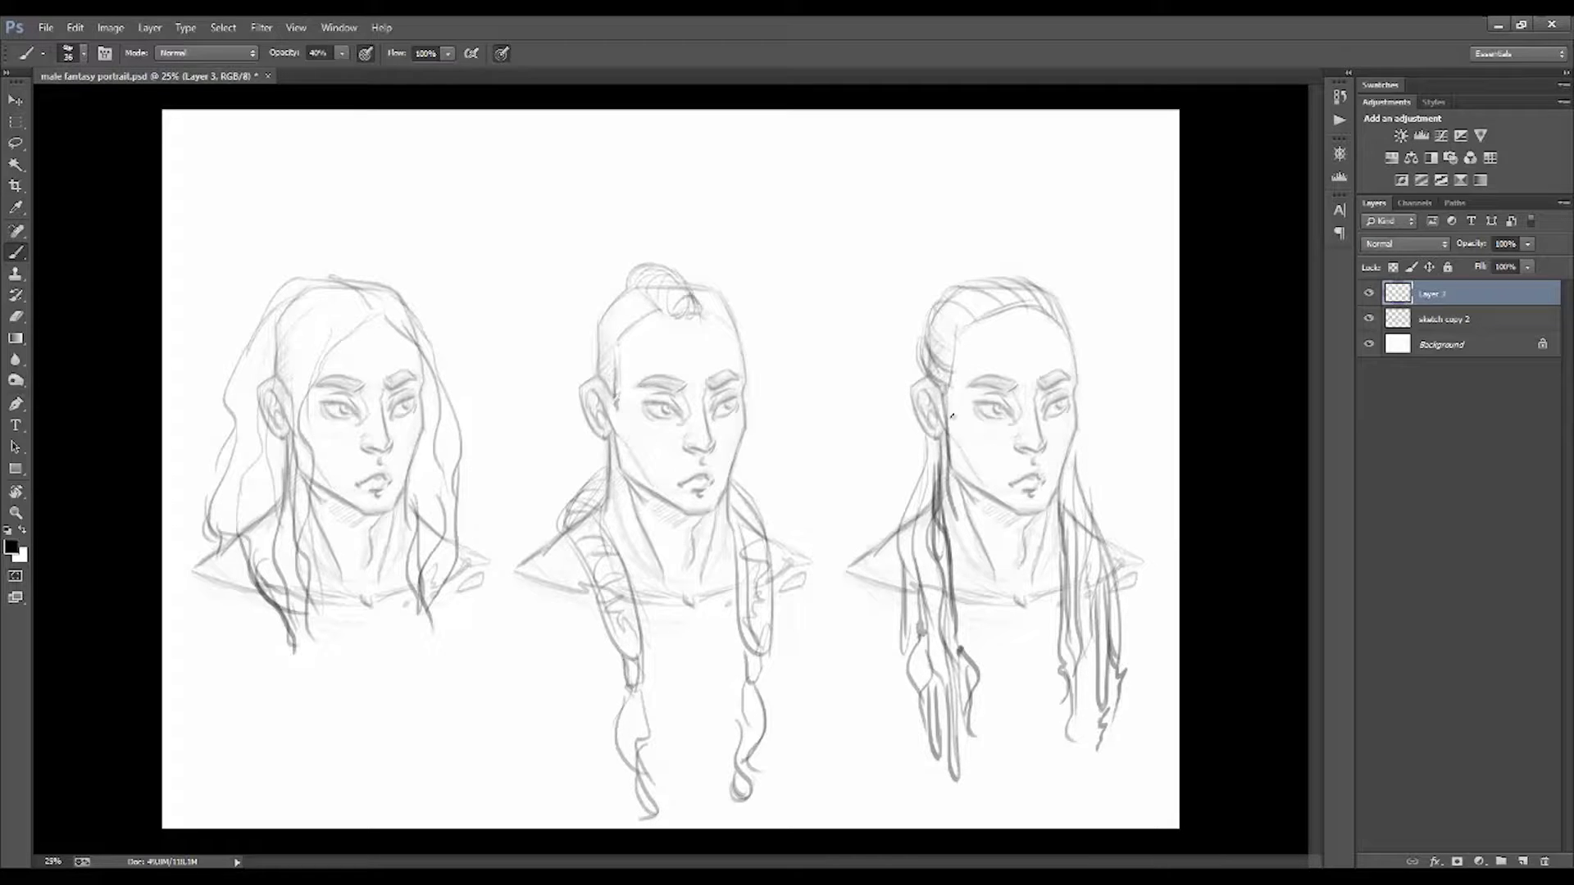
Step: Darken the hairline strokes and draw hair lines over the top of the skull
left_click_drag(990, 323, 982, 348)
left_click_drag(971, 428, 975, 386)
mouse_move(989, 330)
left_mouse_down()
mouse_move(969, 414)
mouse_move(981, 379)
left_mouse_up()
mouse_move(931, 314)
left_mouse_down()
mouse_move(916, 355)
mouse_move(942, 288)
left_mouse_up()
mouse_move(941, 287)
left_mouse_down()
mouse_move(1052, 278)
mouse_move(1031, 332)
left_mouse_up()
left_click_drag(951, 285, 1025, 271)
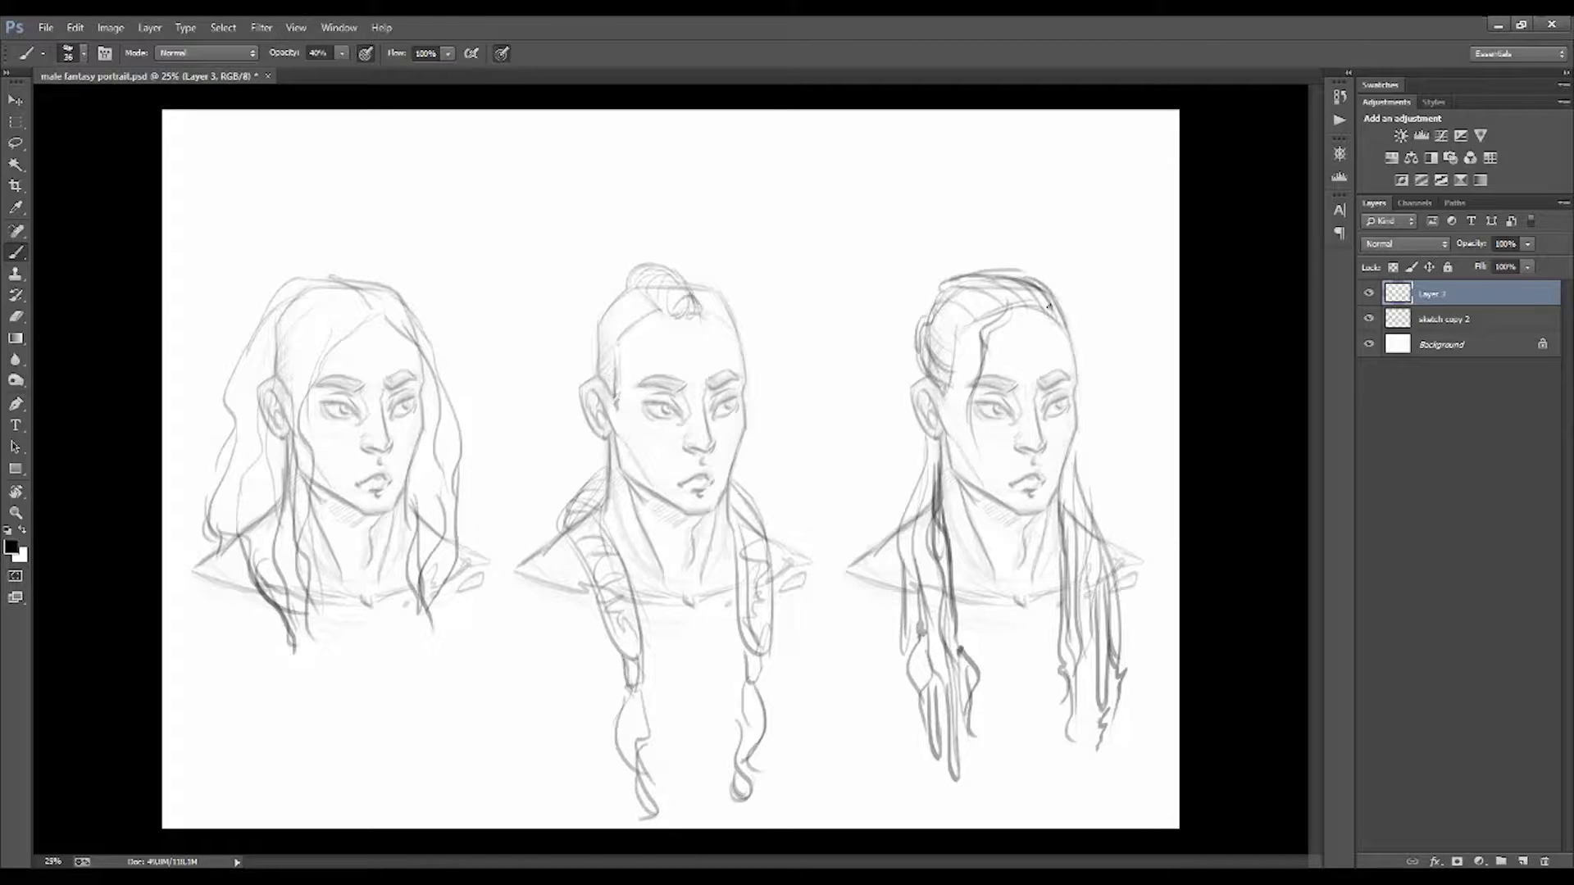
key("ctrl+z")
Step: Add a right-side hair stroke, save, and sketch a curved left horn above the left head
left_click_drag(1051, 285, 1078, 377)
key("ctrl+s")
mouse_move(298, 349)
left_mouse_down()
mouse_move(283, 338)
mouse_move(303, 197)
left_mouse_up()
left_click_drag(299, 207, 295, 344)
key("ctrl+z")
mouse_move(248, 256)
left_mouse_down()
mouse_move(299, 319)
mouse_move(275, 369)
mouse_move(315, 189)
mouse_move(294, 227)
mouse_move(279, 351)
left_mouse_up()
left_click_drag(283, 335, 306, 194)
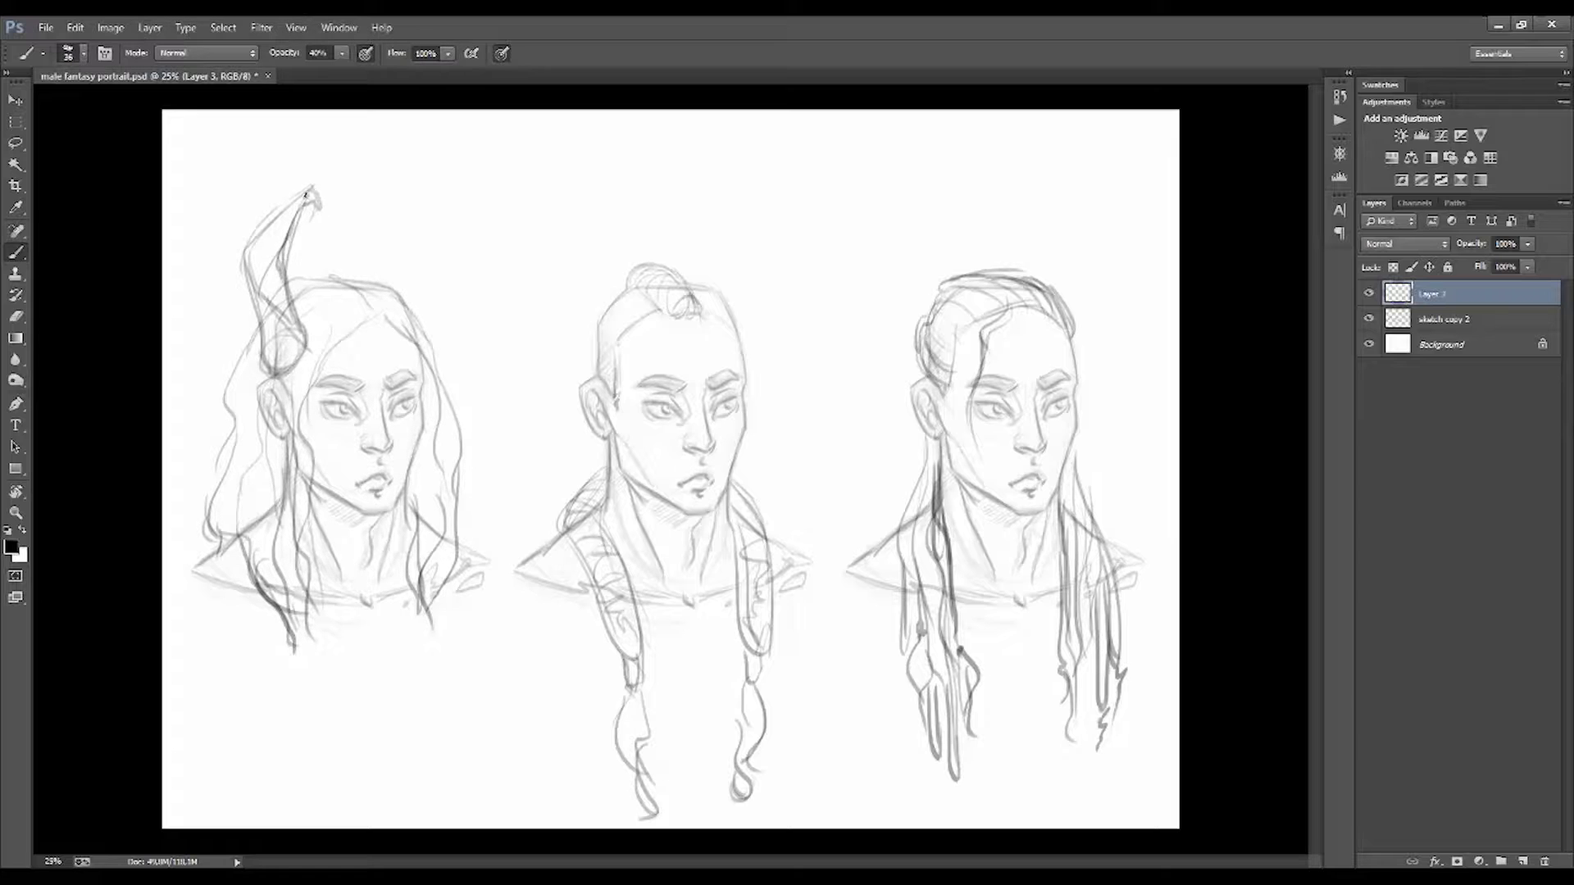
Step: Sketch a second left-curving horn and a darker central forehead horn with a teardrop base
mouse_move(416, 340)
left_mouse_down()
mouse_move(440, 373)
mouse_move(392, 193)
mouse_move(406, 310)
left_mouse_up()
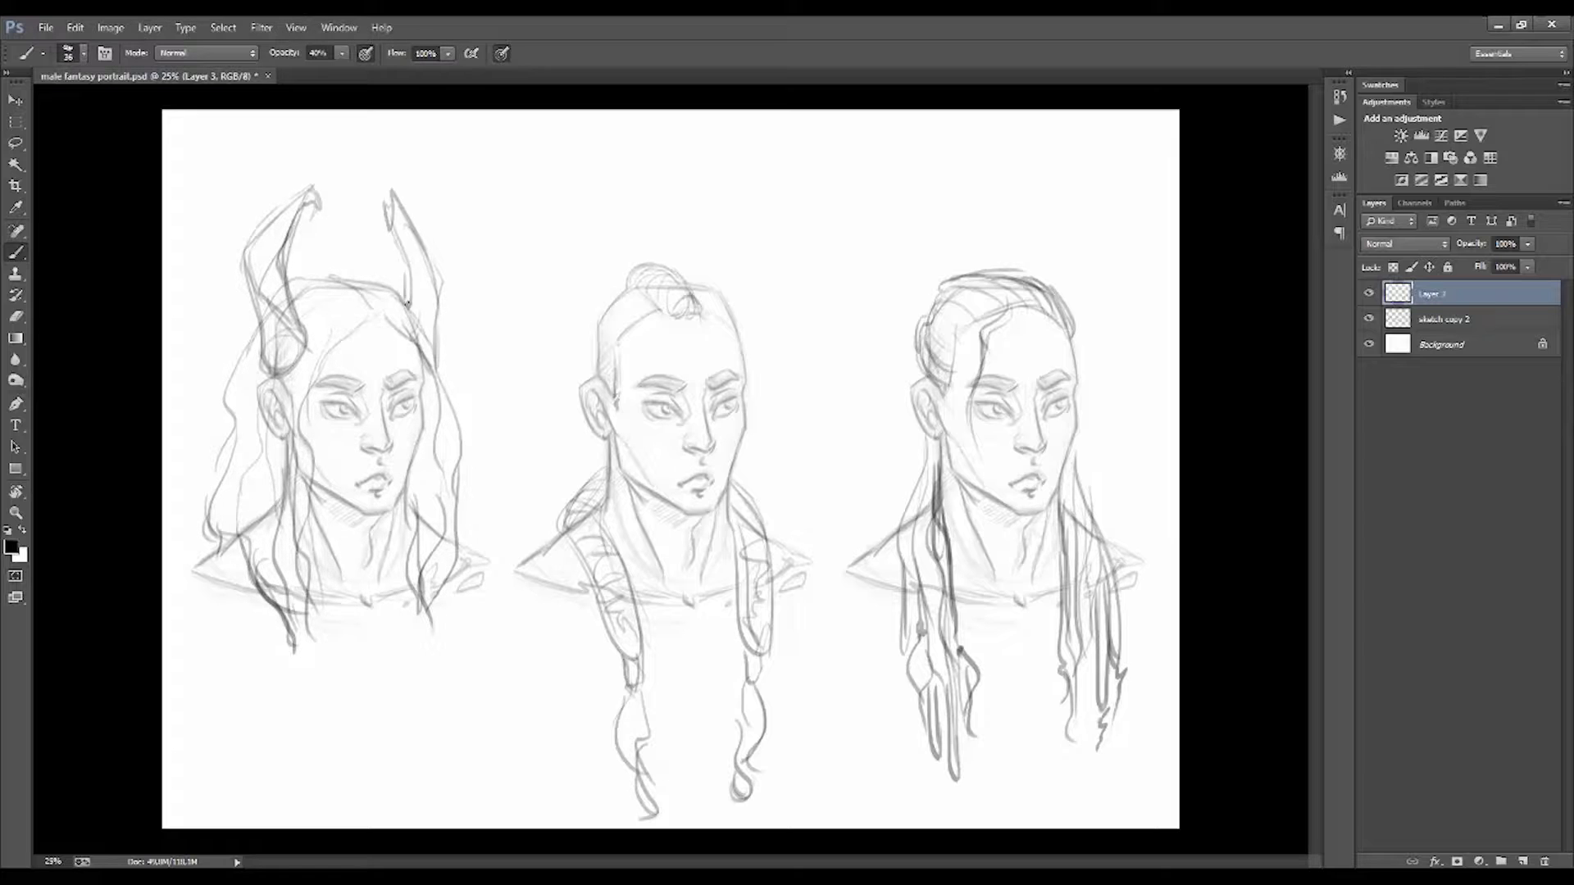
mouse_move(385, 212)
left_mouse_down()
mouse_move(430, 344)
mouse_move(391, 187)
mouse_move(414, 239)
left_mouse_up()
key("ctrl+z")
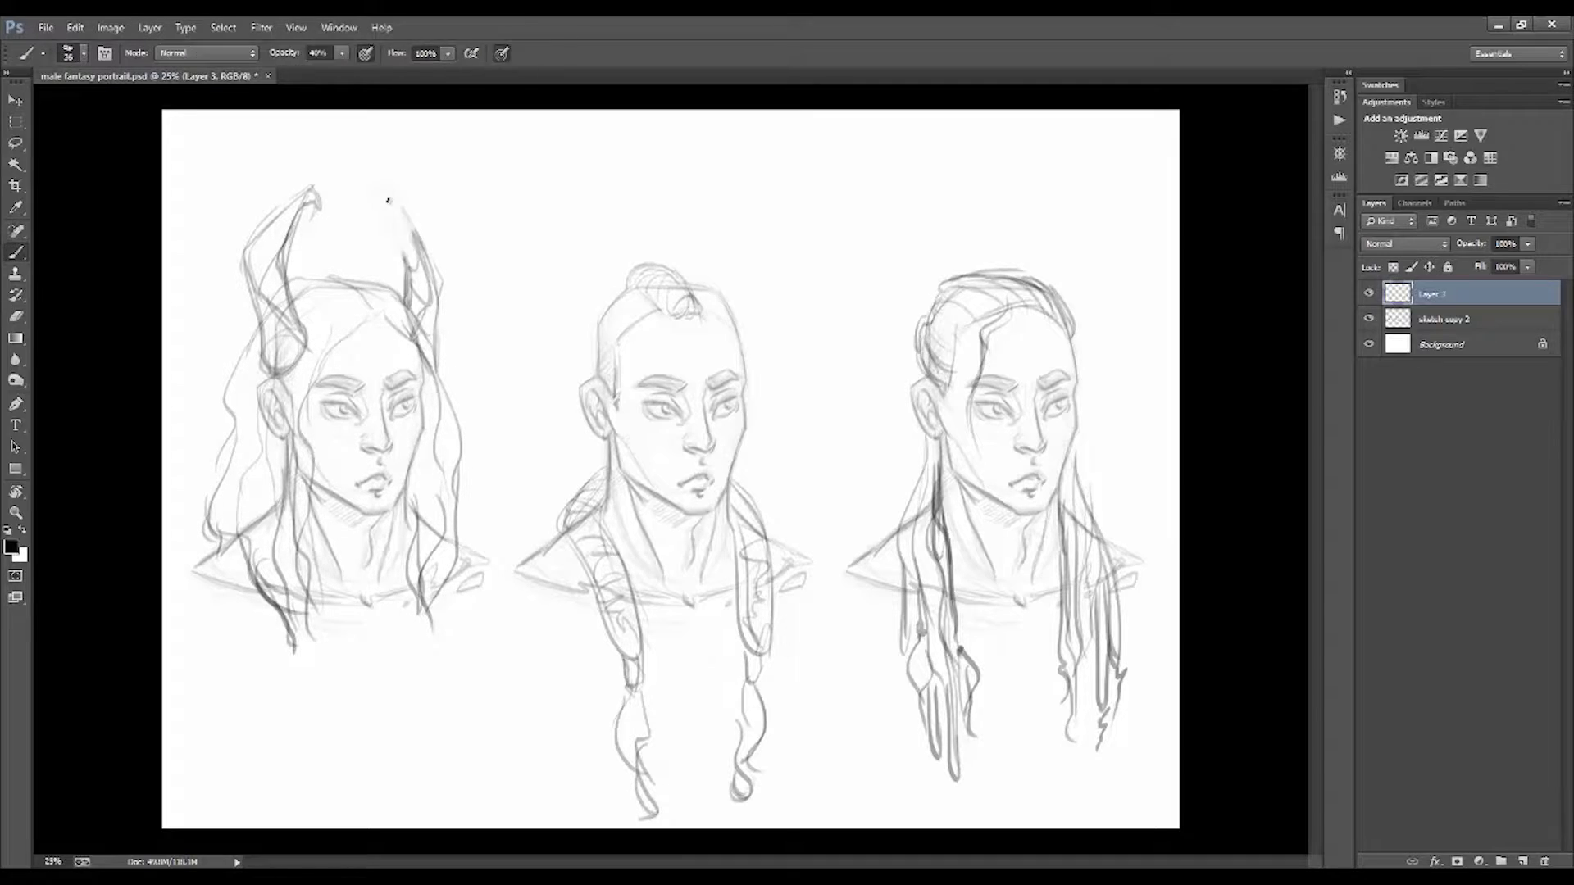
left_click_drag(381, 184, 416, 248)
mouse_move(360, 316)
left_mouse_down()
mouse_move(367, 354)
mouse_move(354, 219)
mouse_move(371, 207)
mouse_move(361, 318)
left_mouse_up()
key("ctrl+z")
left_click_drag(358, 213, 379, 361)
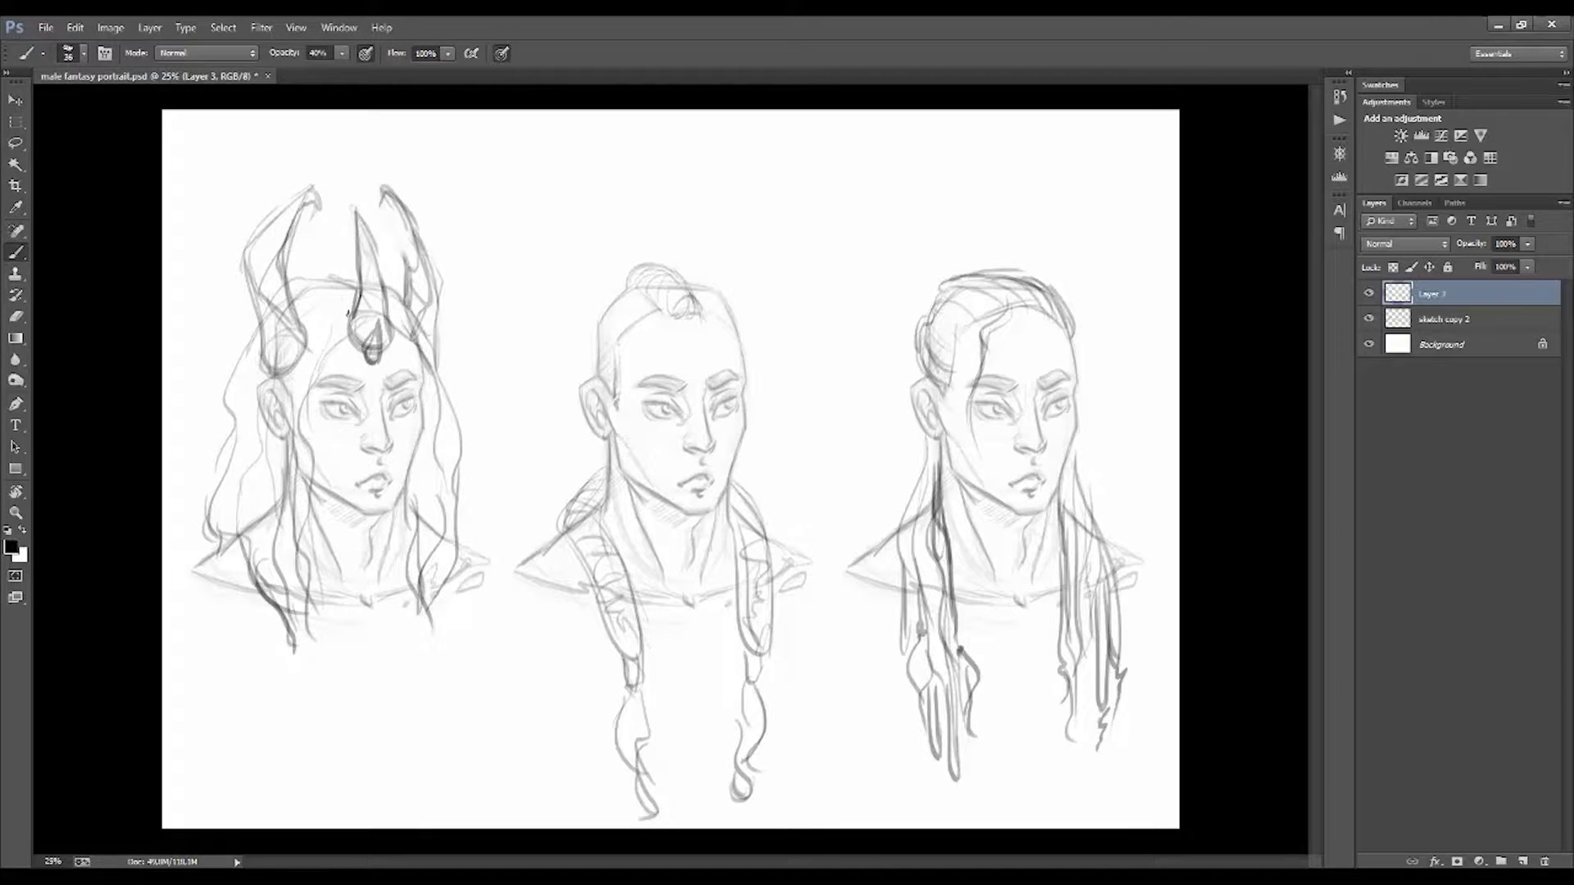
left_click_drag(343, 270, 355, 305)
Step: Add detail strokes, a base curl and jagged top ridges to the left horn
mouse_move(270, 371)
left_mouse_down()
mouse_move(297, 332)
mouse_move(256, 262)
left_mouse_up()
left_click_drag(261, 266, 283, 226)
left_click_drag(246, 302, 261, 338)
left_click_drag(441, 314, 434, 338)
left_click_drag(264, 229, 294, 187)
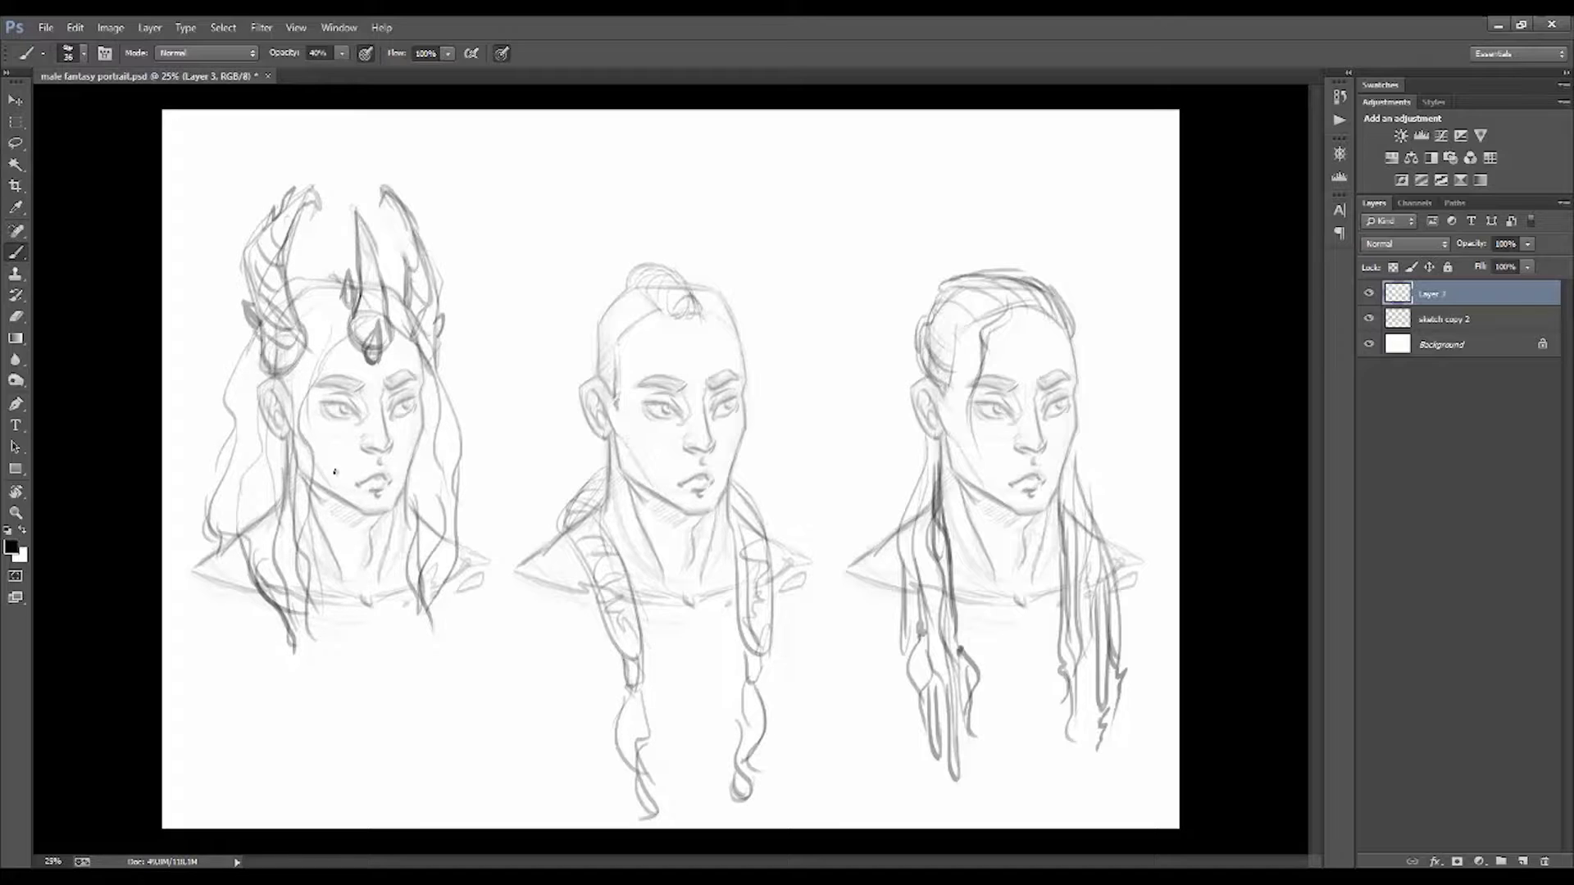
Step: Draw small scale marks and dots on the left head's cheek and temple
left_click_drag(326, 435, 332, 452)
left_click_drag(322, 474, 348, 490)
left_click_drag(309, 418, 404, 425)
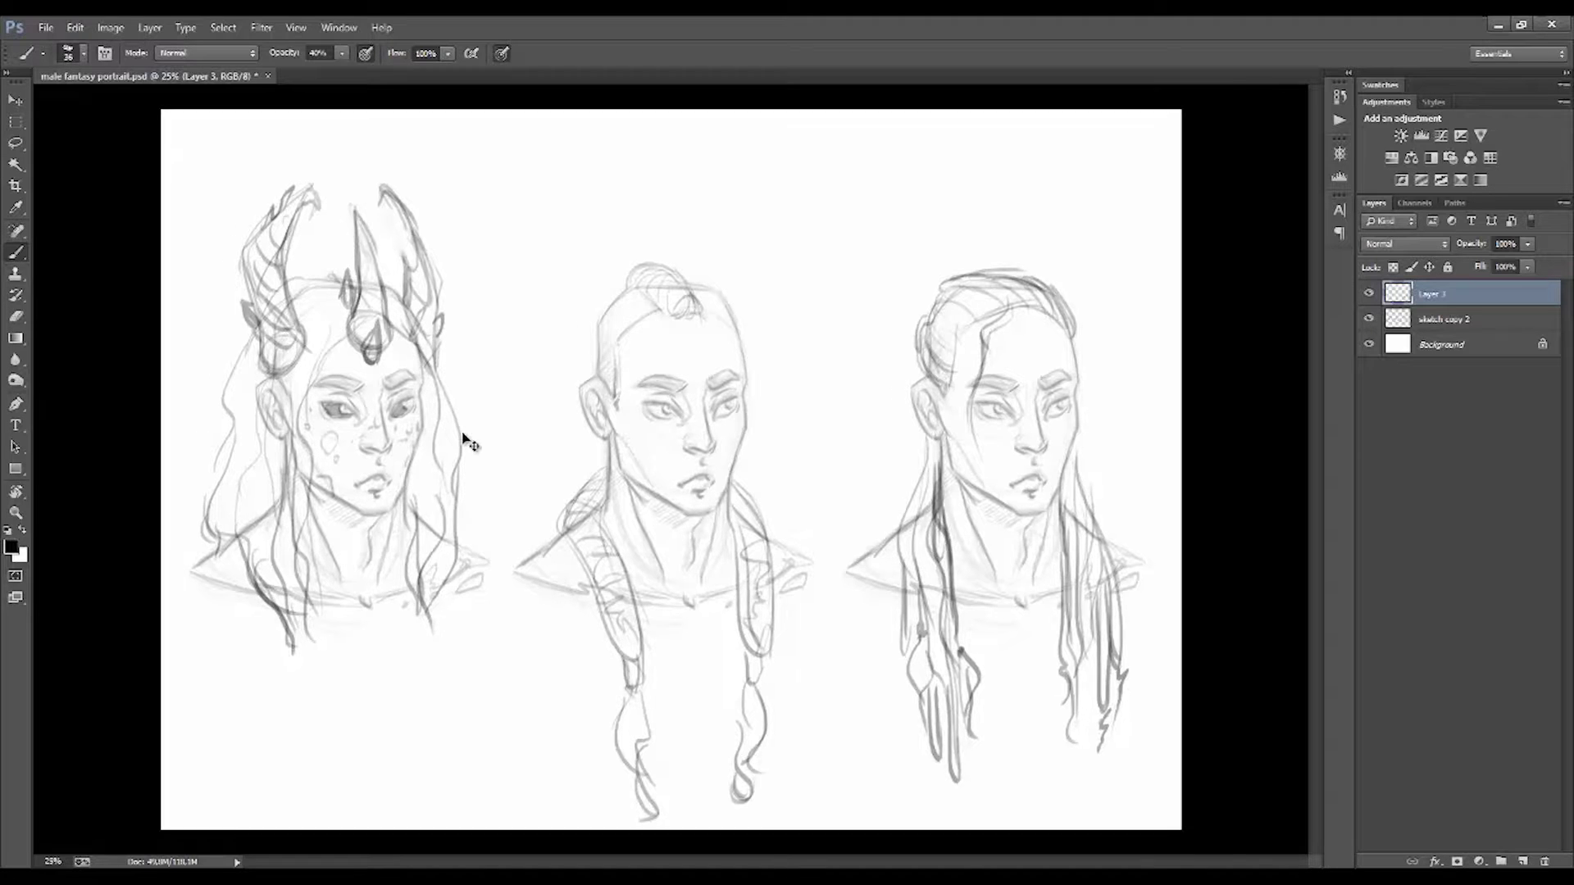
scroll(463, 439, "up", 2)
left_click_drag(217, 456, 579, 508)
left_click(68, 53)
left_click(588, 546)
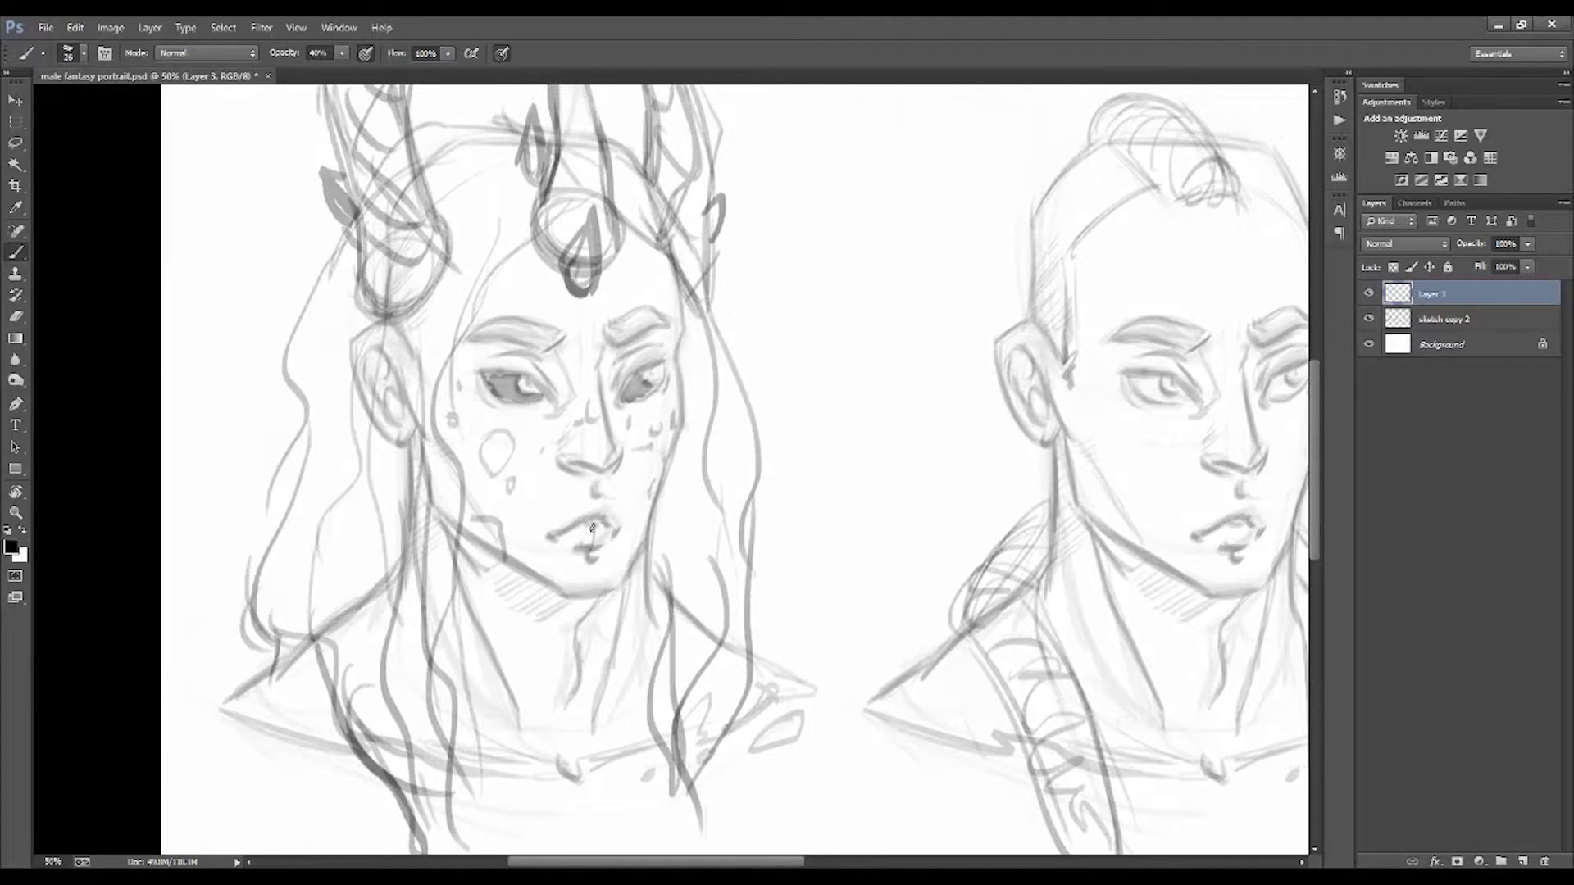
Step: Draw a long pointed elf ear on the left head
mouse_move(356, 393)
left_mouse_down()
mouse_move(295, 197)
mouse_move(365, 386)
left_mouse_up()
left_click_drag(283, 193, 337, 275)
key("ctrl+z")
mouse_move(273, 189)
left_mouse_down()
mouse_move(385, 447)
mouse_move(390, 496)
left_mouse_up()
mouse_move(738, 246)
left_mouse_down()
mouse_move(692, 373)
mouse_move(705, 402)
mouse_move(658, 431)
mouse_move(711, 426)
left_mouse_up()
key("ctrl+minus")
key("ctrl+minus")
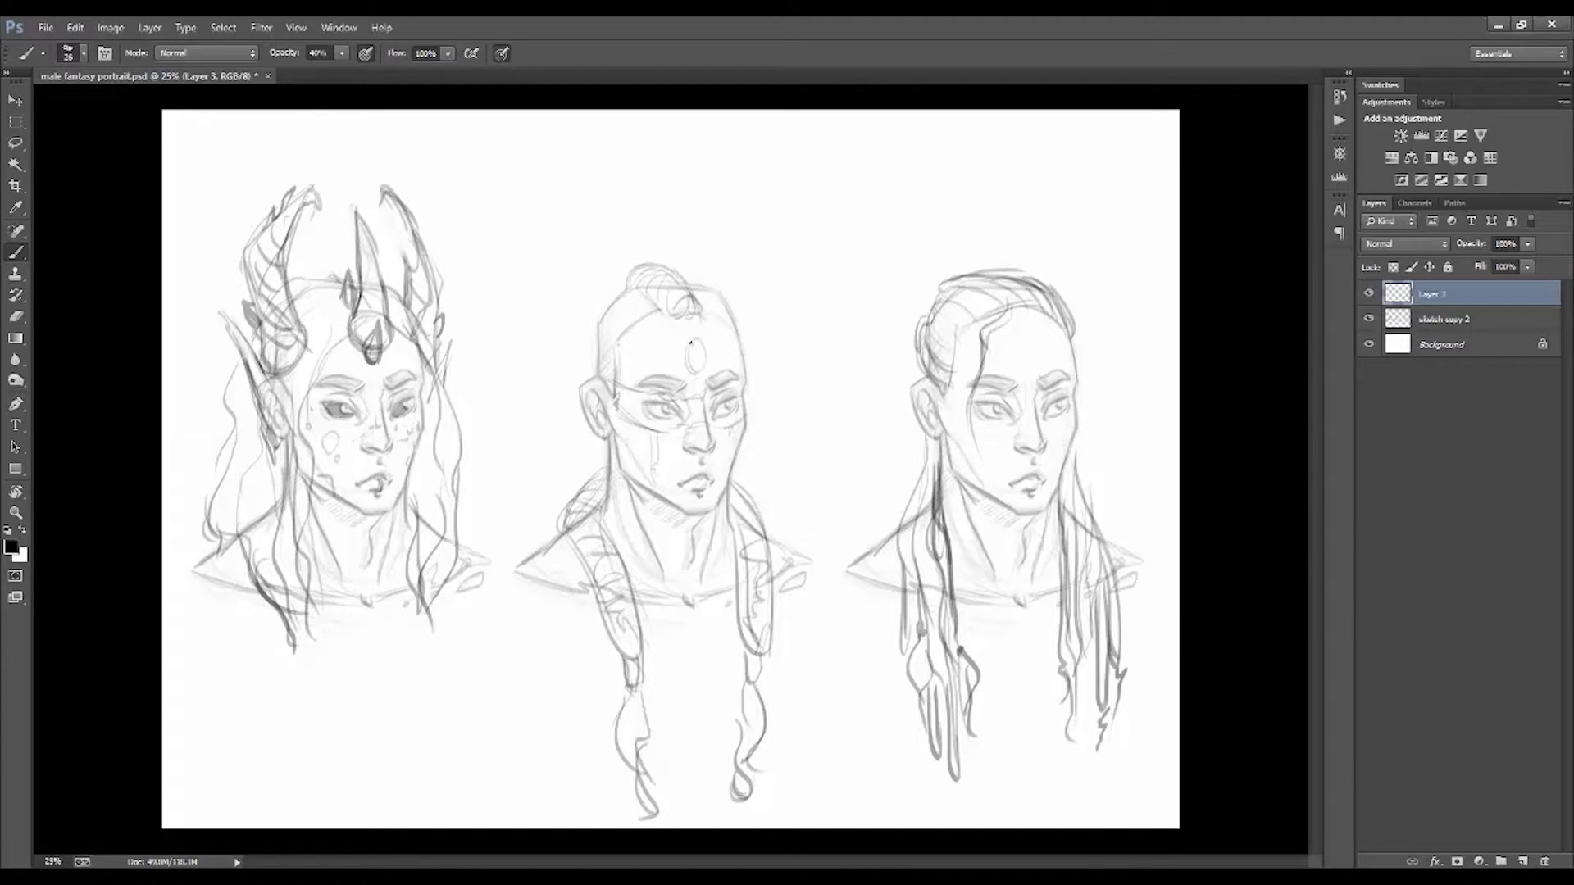
Step: Redraw the middle head's forehead gem as a teardrop and sketch fin-shaped ears with rays
left_click_drag(690, 343, 696, 332)
mouse_move(605, 389)
left_mouse_down()
mouse_move(547, 373)
mouse_move(574, 463)
left_mouse_up()
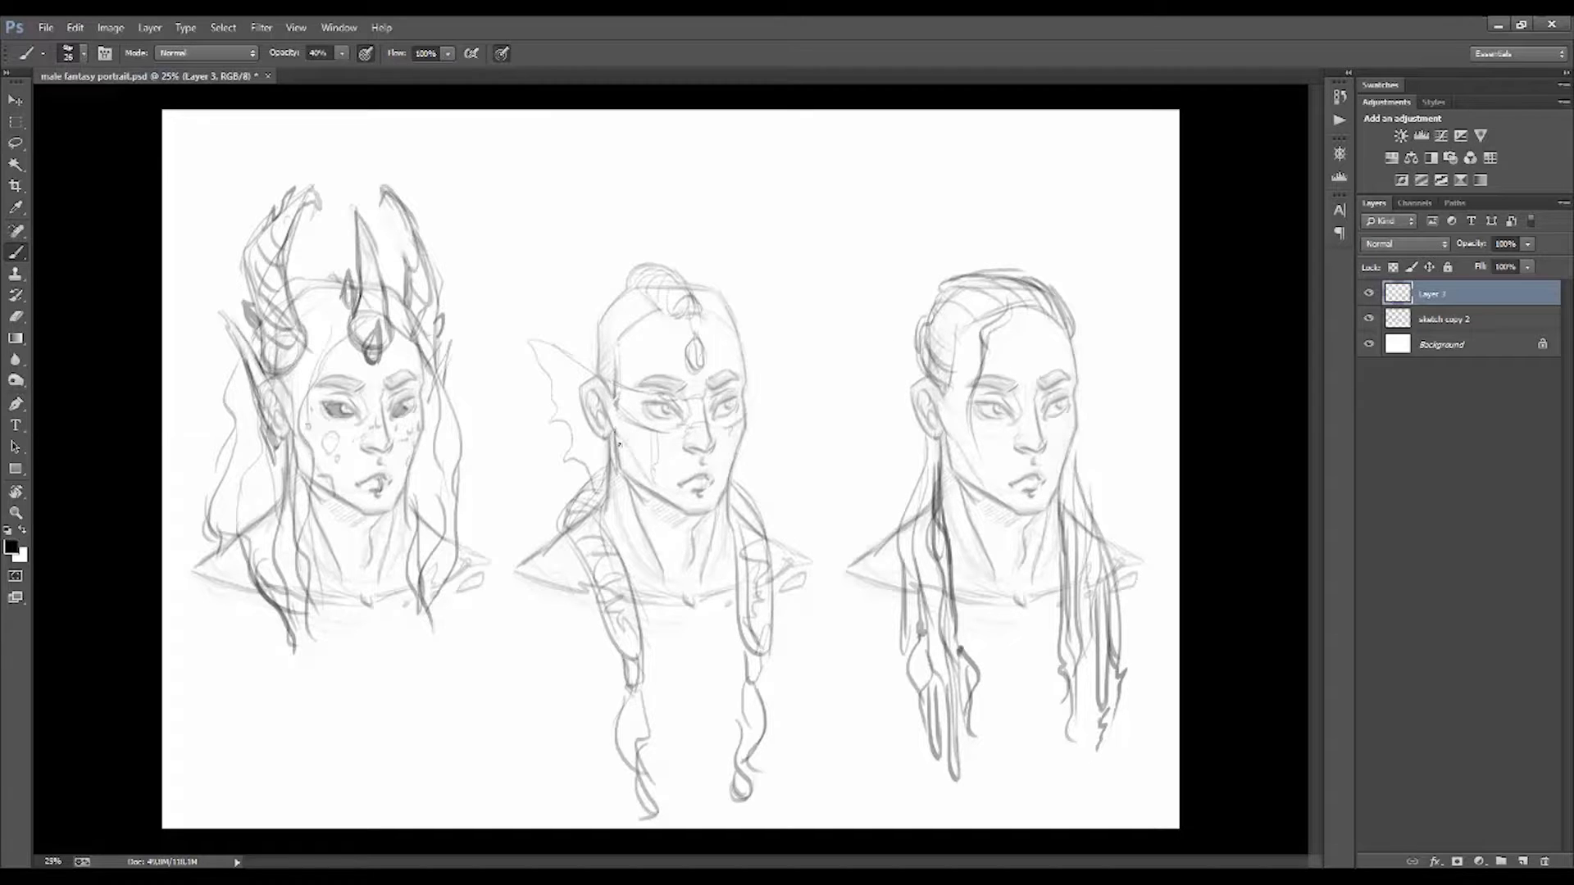
left_click_drag(742, 352, 736, 490)
mouse_move(608, 365)
left_mouse_down()
mouse_move(557, 414)
mouse_move(603, 467)
left_mouse_up()
mouse_move(562, 342)
left_mouse_down()
mouse_move(602, 381)
mouse_move(653, 341)
left_mouse_up()
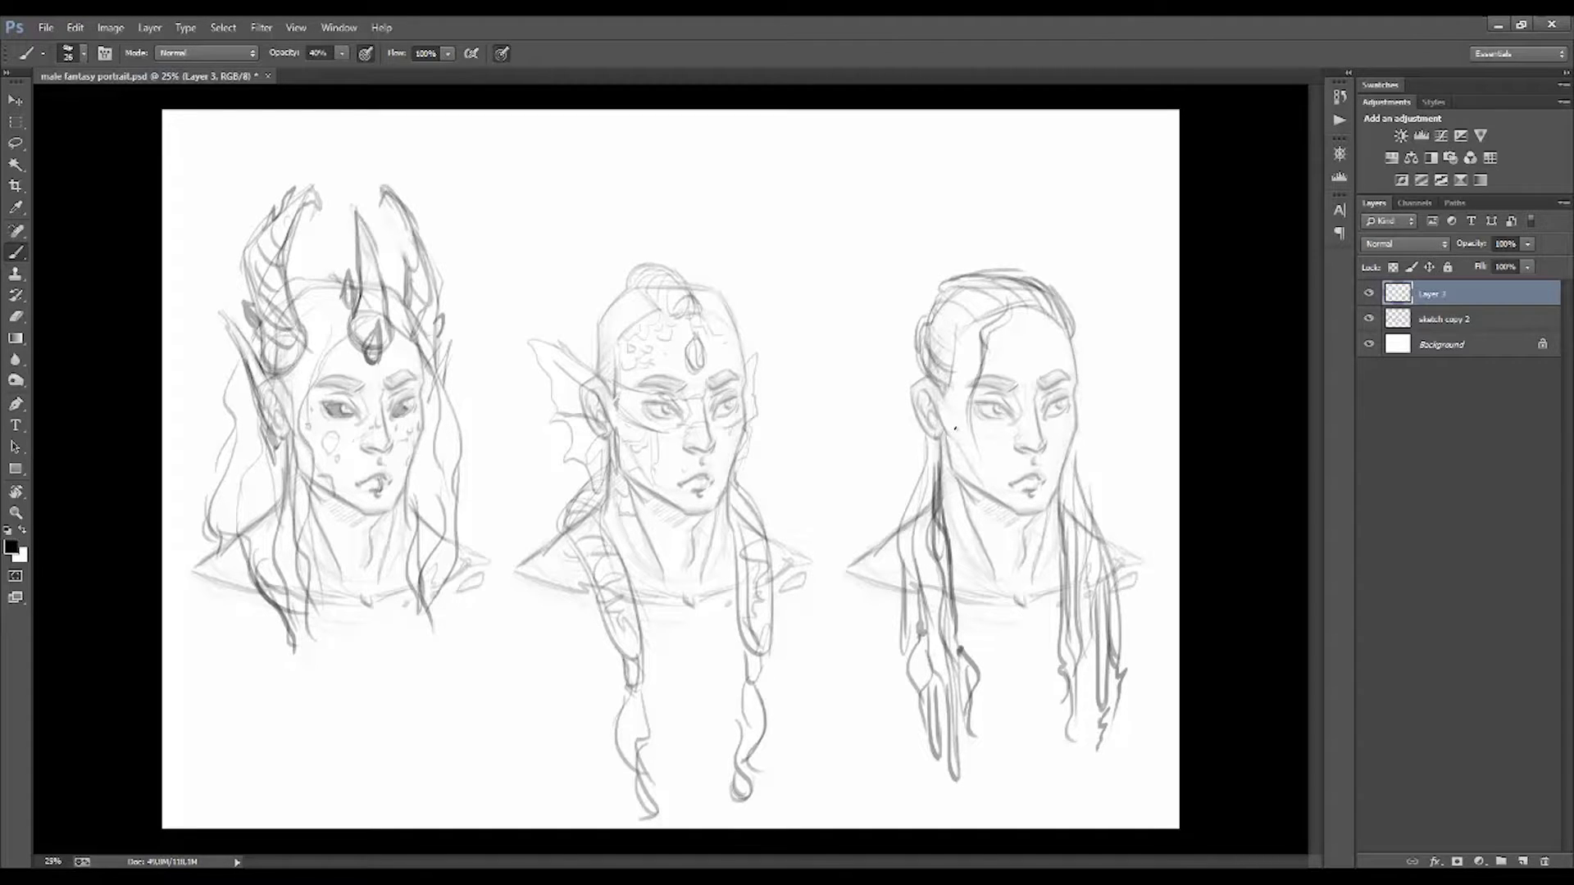
left_click_drag(934, 429, 929, 473)
Step: Draw earring loops on both of the right figure's ears and a neck stroke
left_click_drag(941, 480, 928, 454)
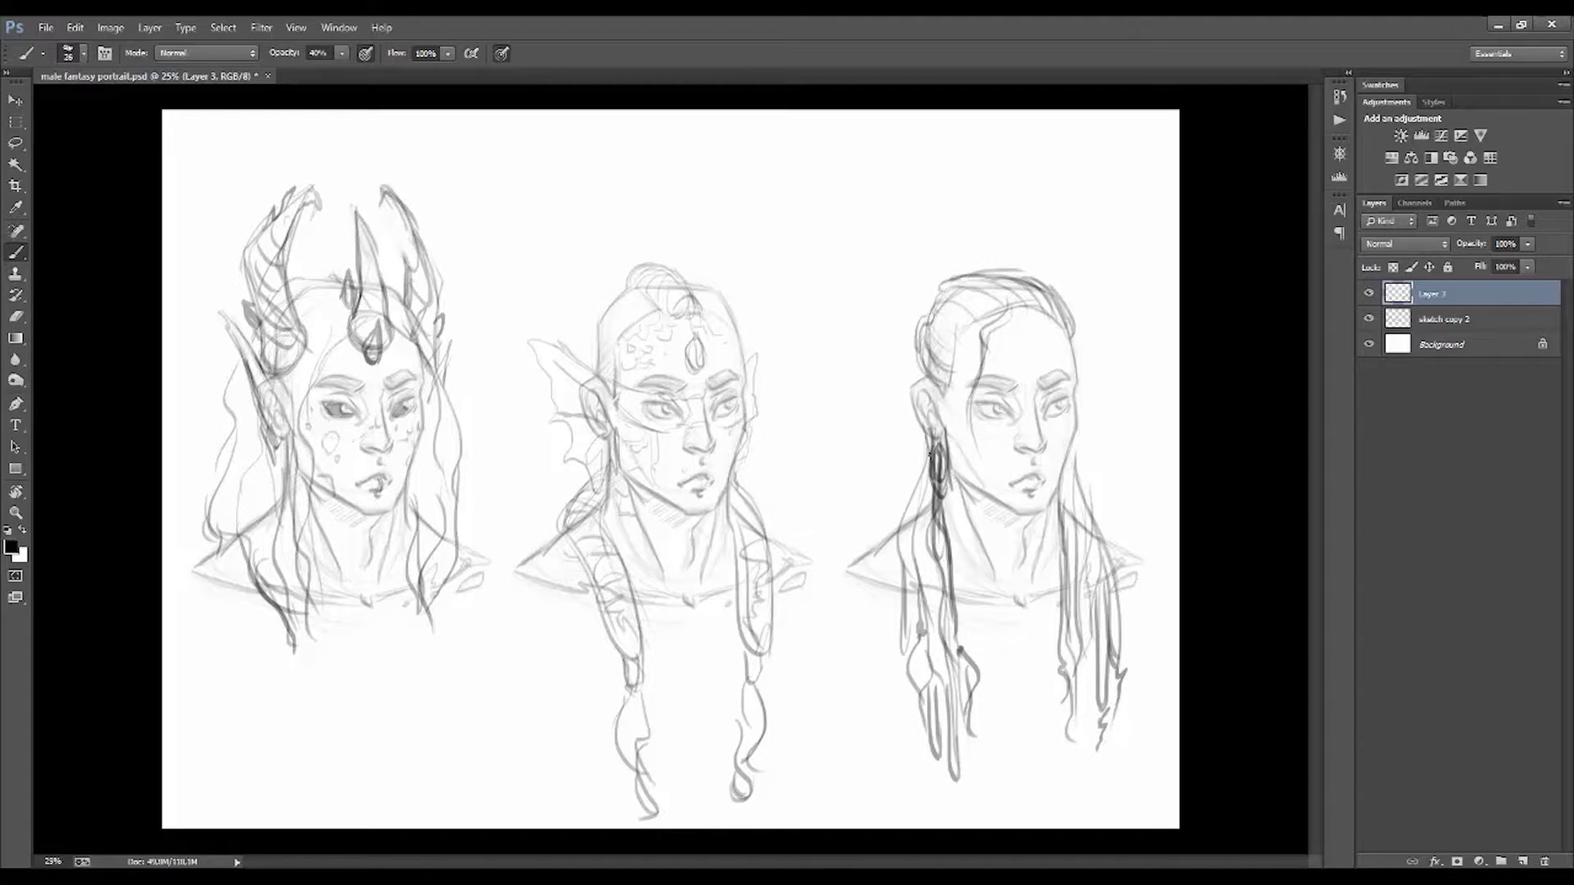
left_click_drag(1059, 482, 1068, 467)
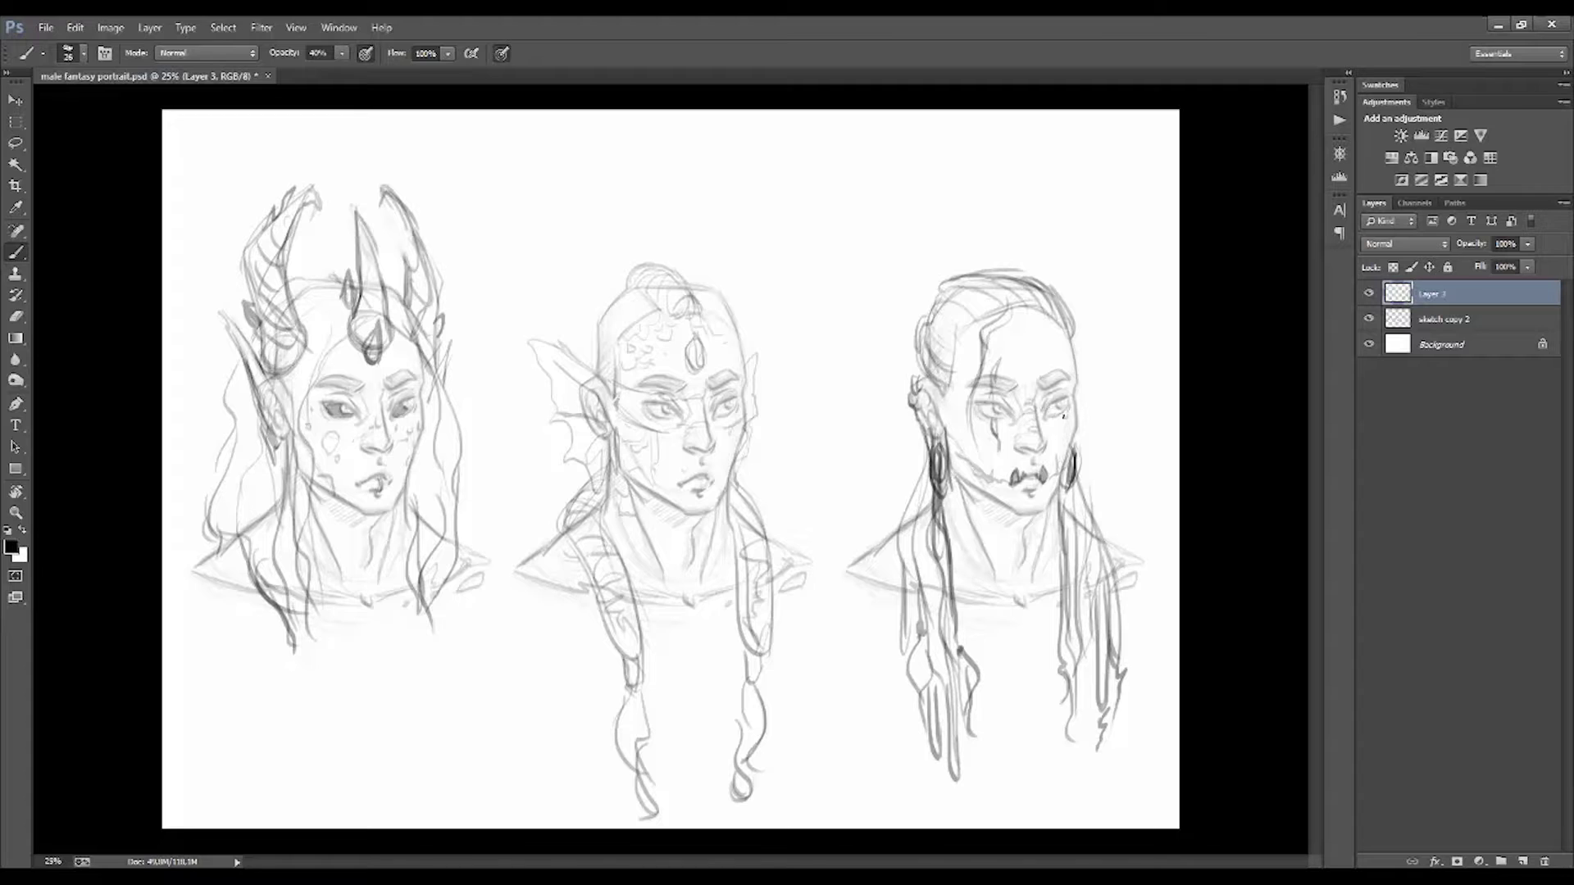
mouse_move(954, 529)
left_mouse_down()
mouse_move(983, 539)
mouse_move(994, 576)
left_mouse_up()
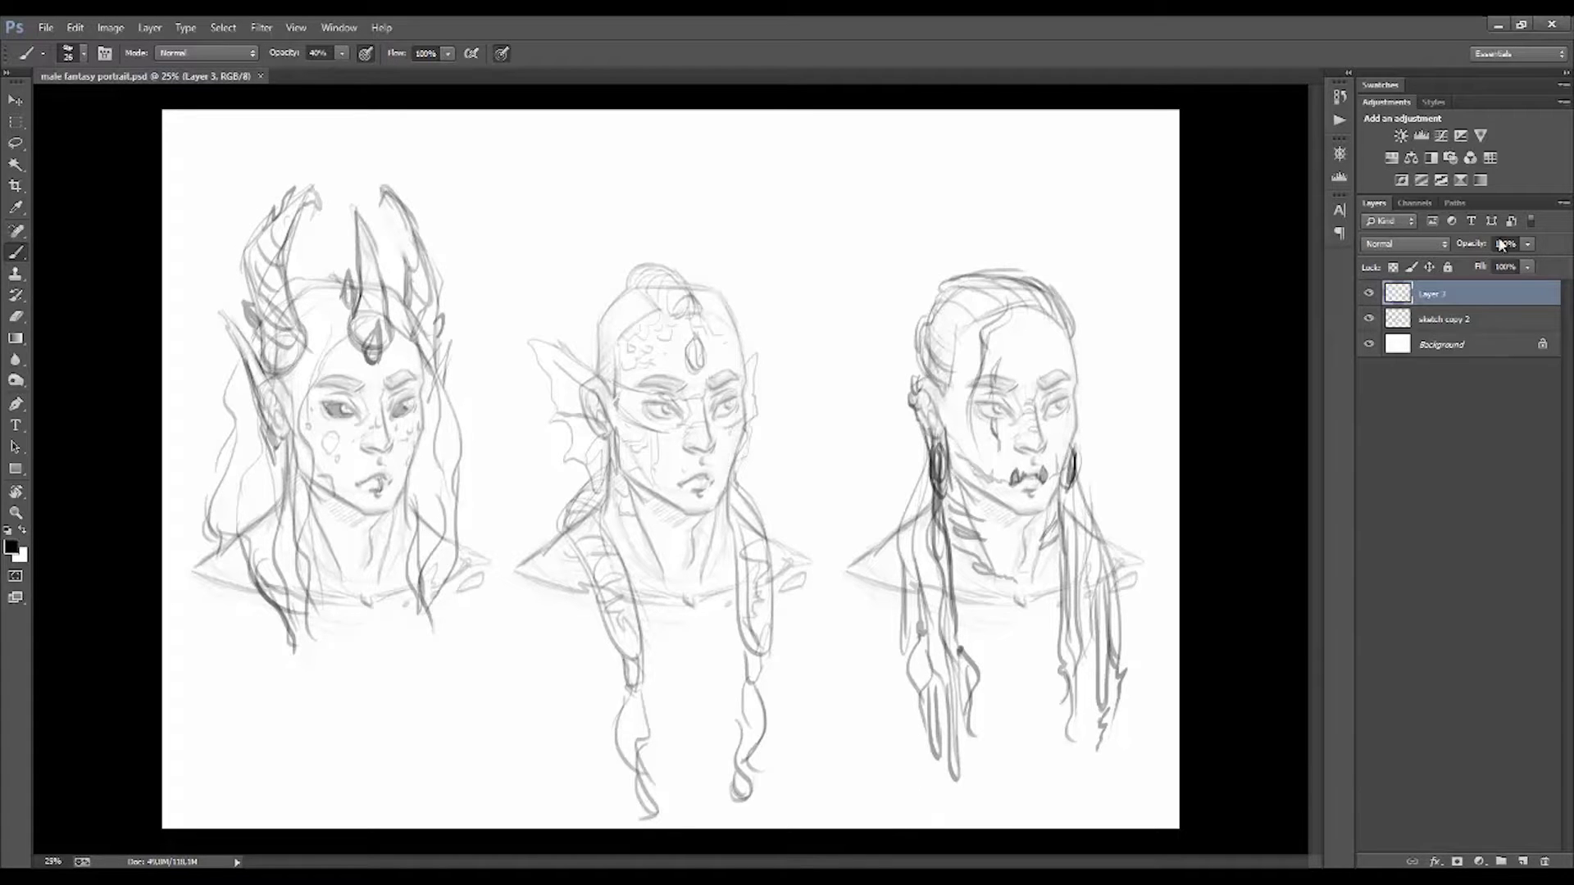
Step: Lower the drawing layer's opacity to 58%, rename it 'details', and add a new layer
left_click_drag(1475, 244, 1480, 243)
double_click(1430, 294)
type("details")
key("Return")
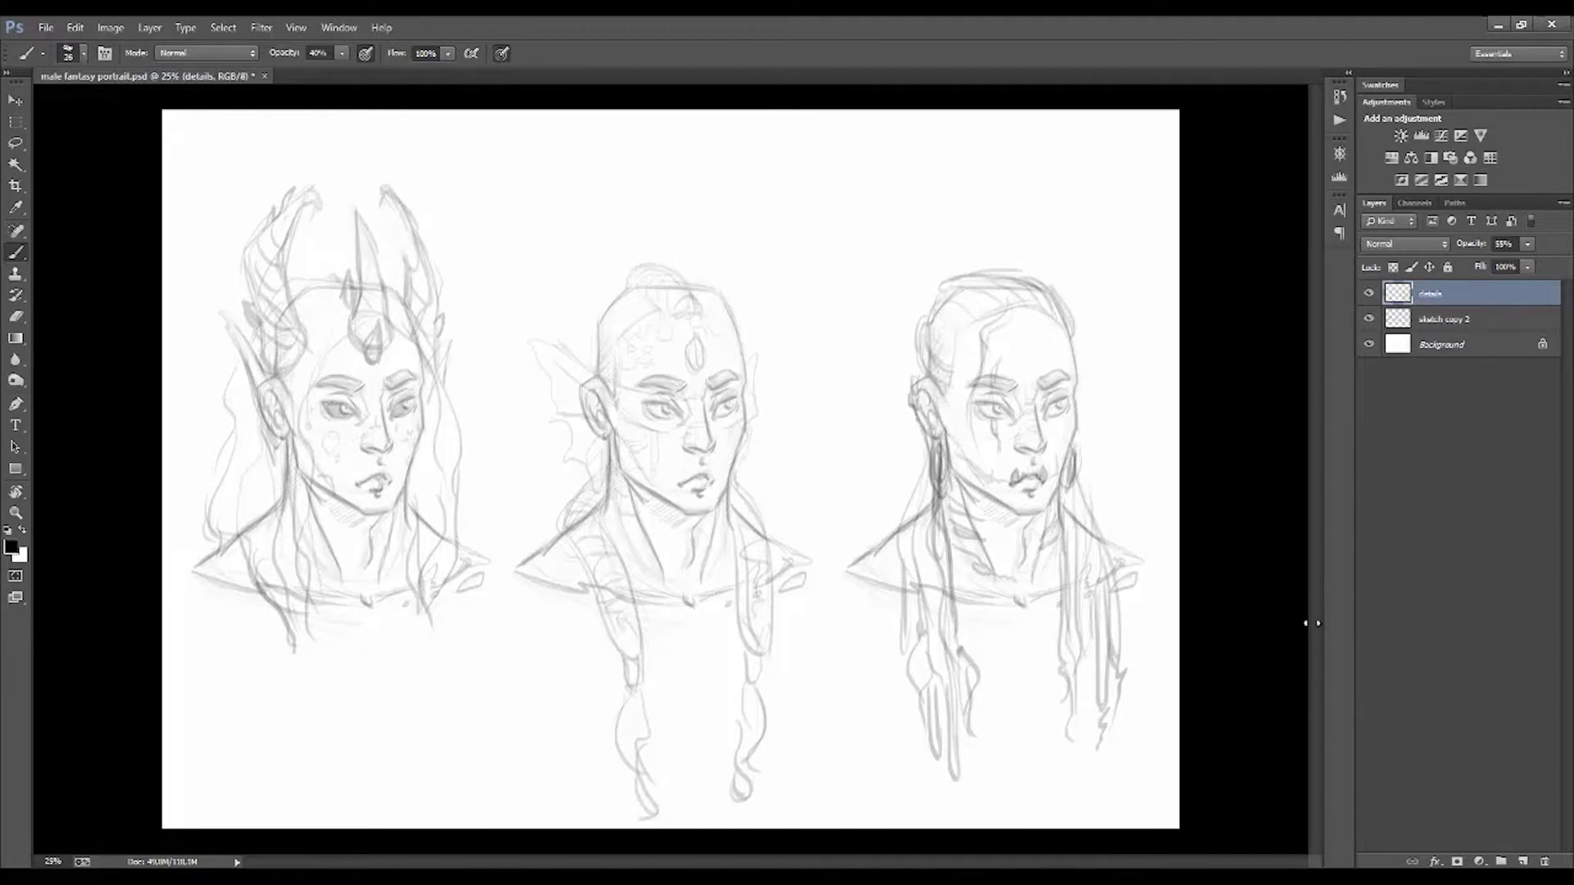
key("ctrl+alt+shift+n")
key("ctrl+plus")
left_click(83, 53)
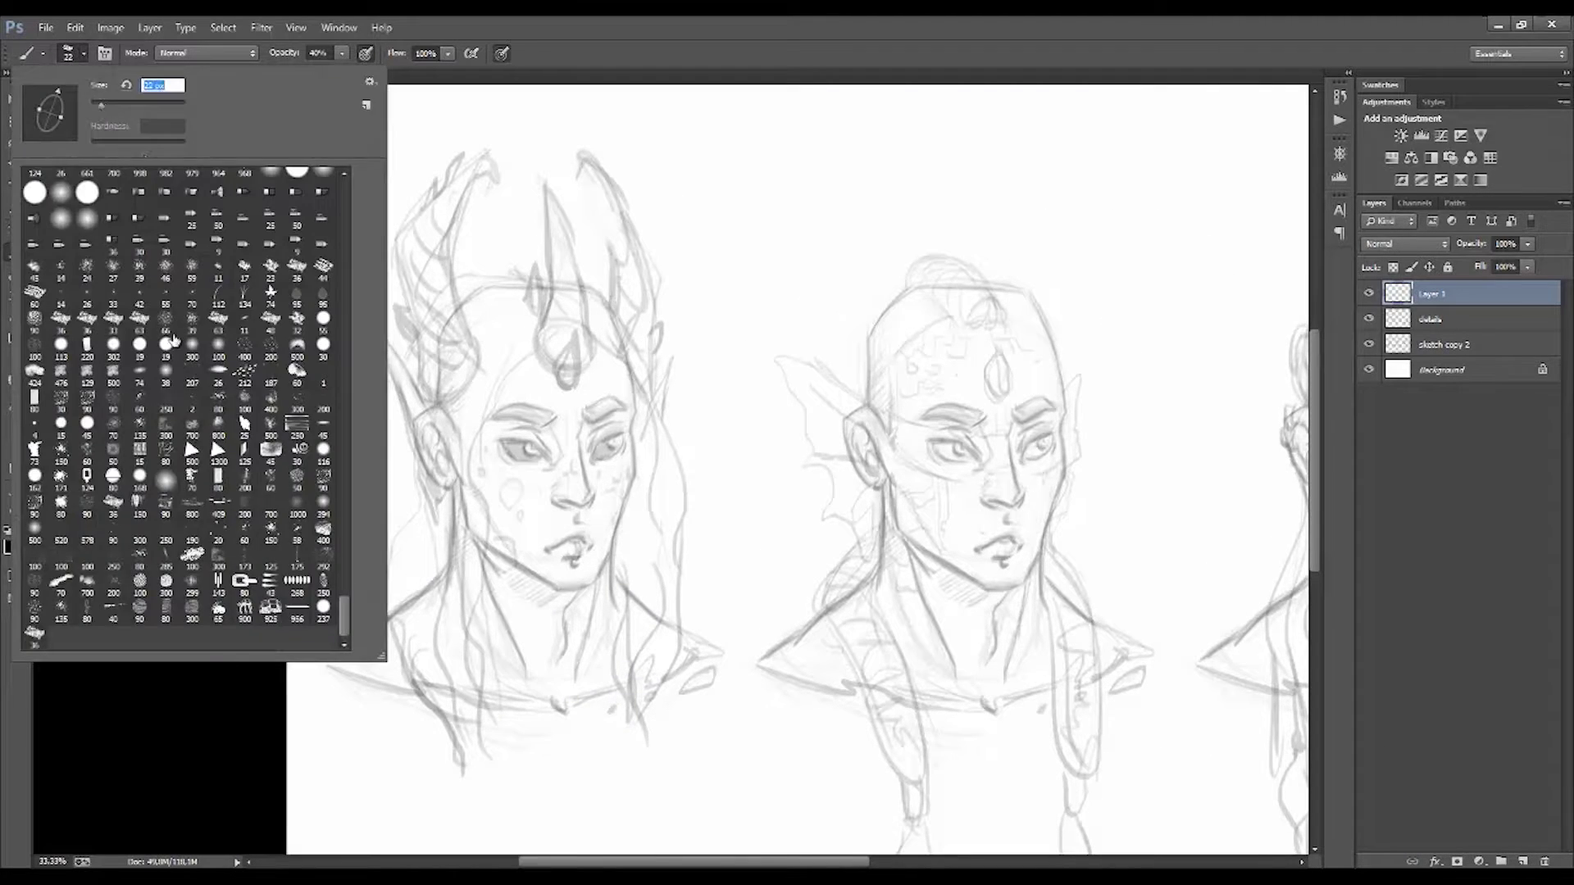
Step: Outline the left figure's pointed ear on Layer 1 at higher brush opacity
left_click_drag(508, 340, 539, 414)
key("ctrl+z")
key("6")
left_click_drag(364, 322, 447, 423)
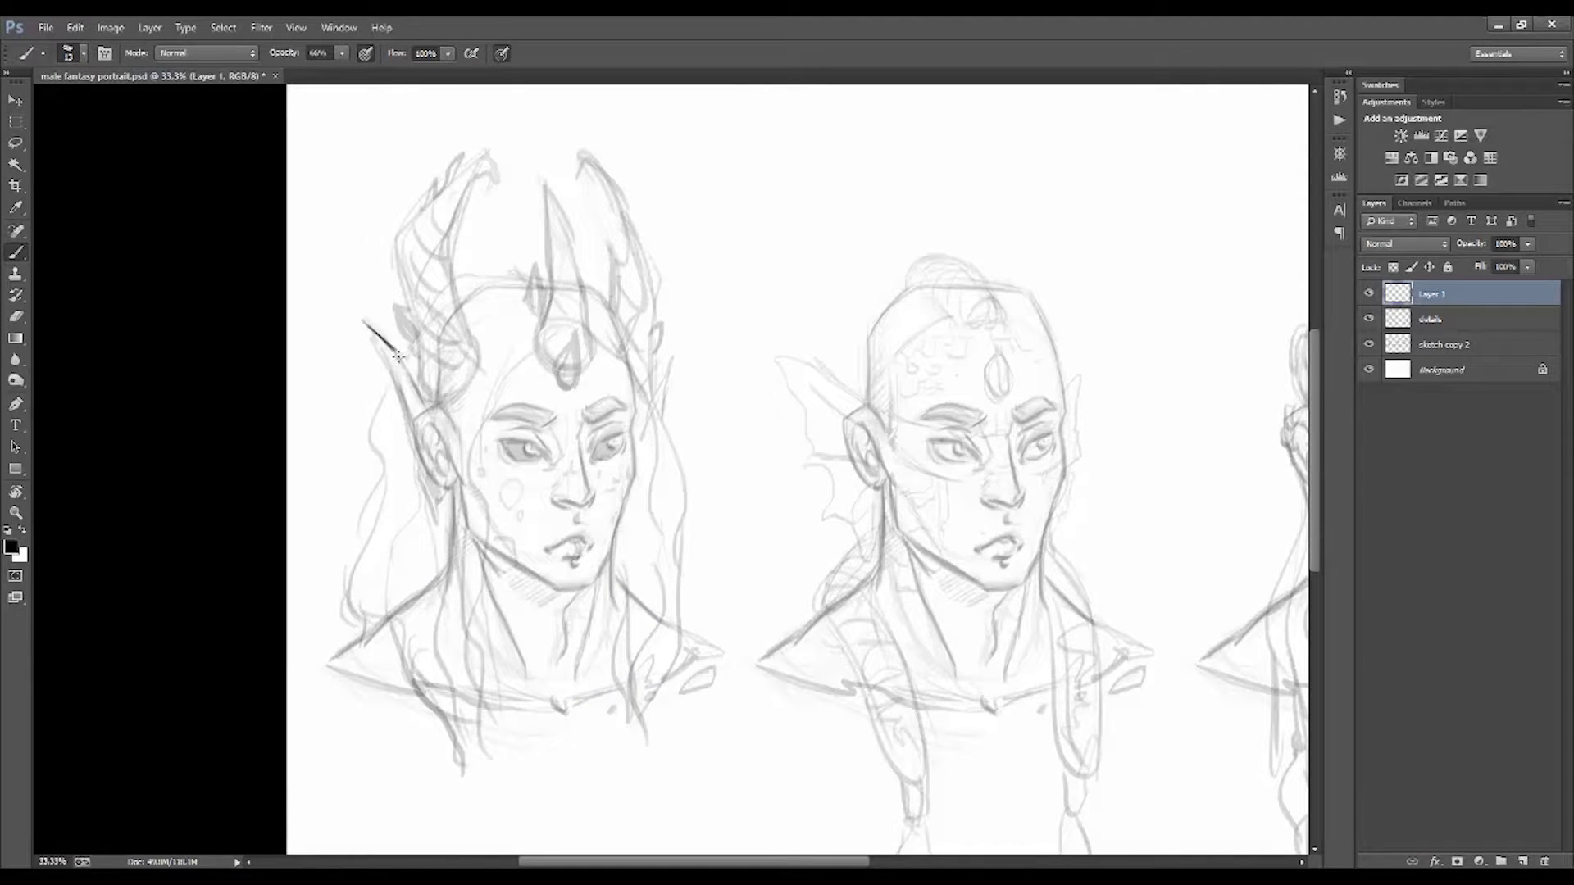
left_click_drag(364, 327, 439, 524)
key("ctrl+z")
left_click_drag(397, 365, 430, 435)
left_click(1459, 344)
left_click(1451, 293)
mouse_move(434, 516)
left_mouse_down()
mouse_move(446, 492)
mouse_move(422, 533)
mouse_move(430, 569)
mouse_move(447, 492)
mouse_move(455, 525)
left_mouse_up()
key("ctrl+z")
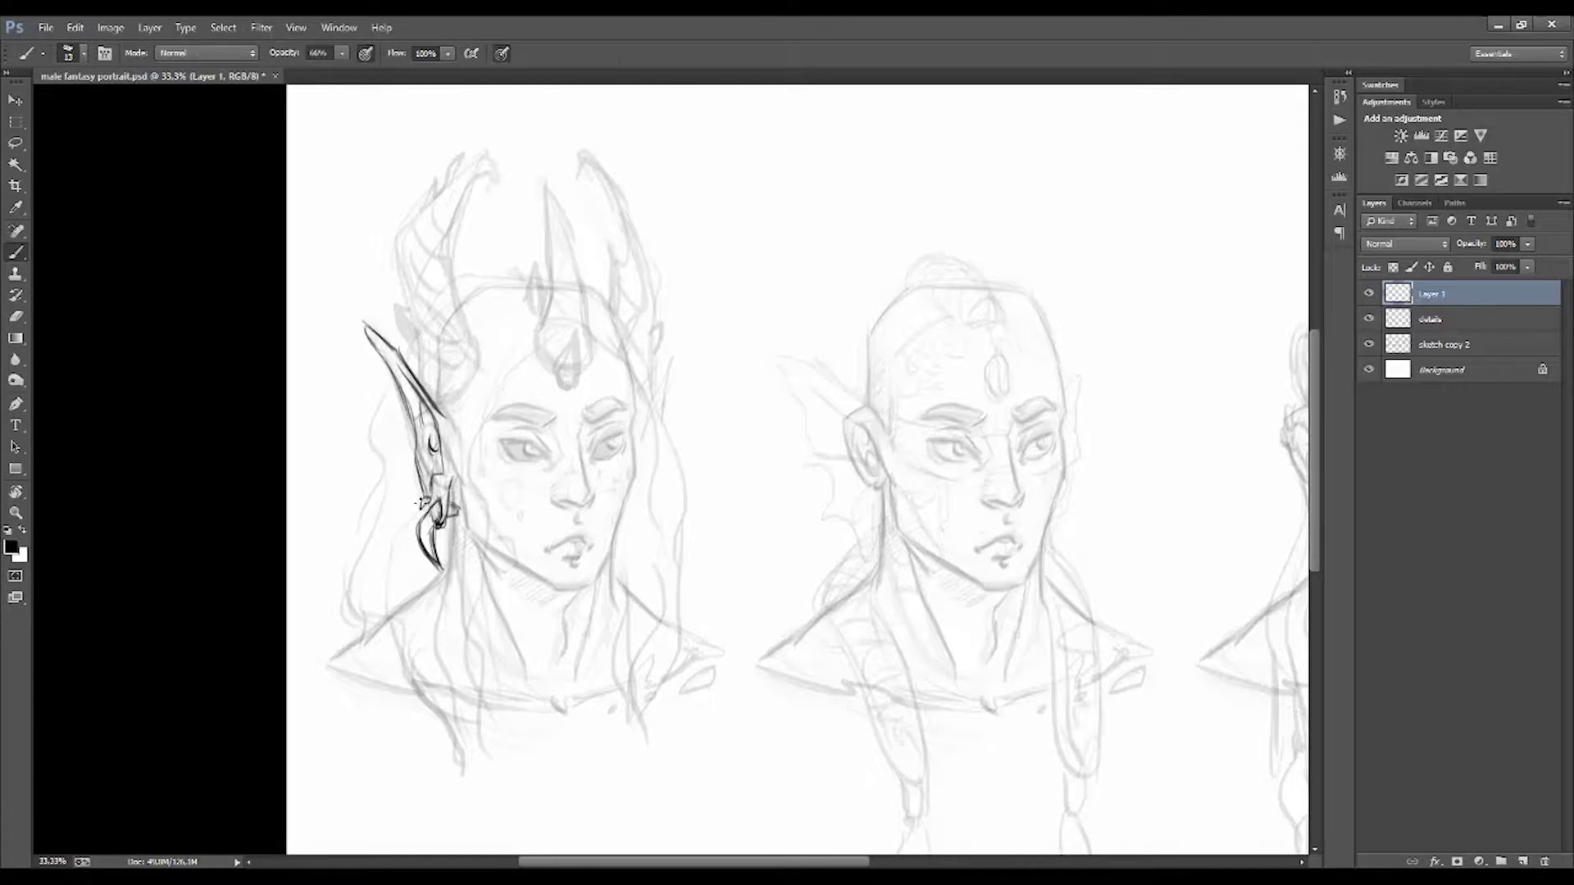
Step: Draw a long hair line and a tall, dark-outlined forehead horn
left_click_drag(611, 353, 635, 611)
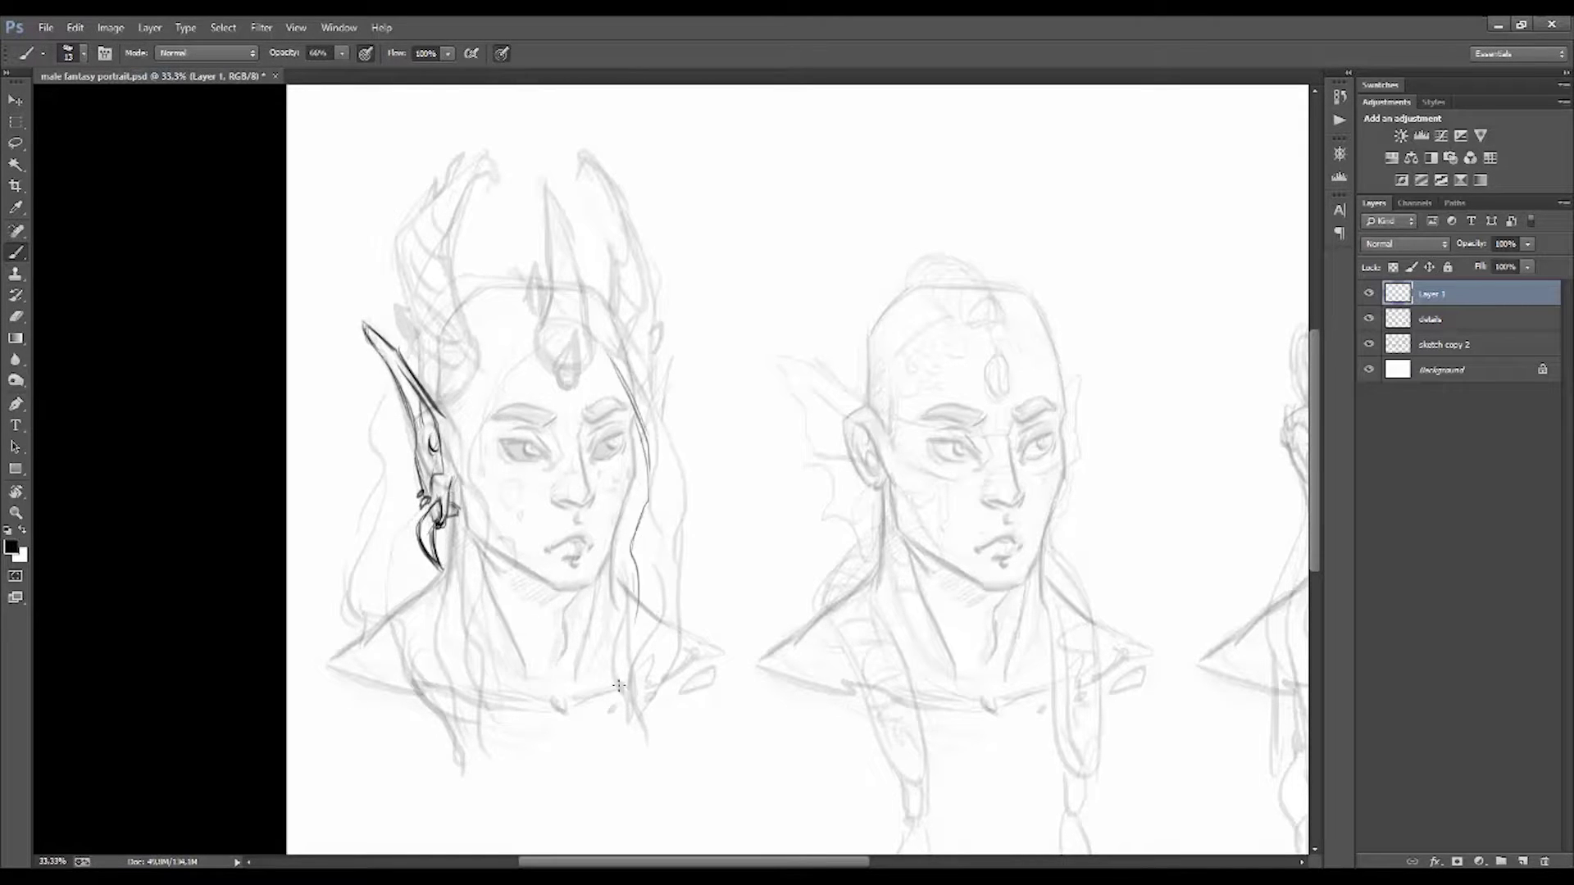
mouse_move(566, 361)
left_mouse_down()
mouse_move(569, 389)
mouse_move(574, 334)
mouse_move(566, 394)
mouse_move(532, 350)
mouse_move(574, 326)
mouse_move(562, 214)
mouse_move(586, 312)
left_mouse_up()
left_click_drag(584, 295, 588, 355)
mouse_move(552, 300)
left_mouse_down()
mouse_move(545, 190)
mouse_move(564, 295)
left_mouse_up()
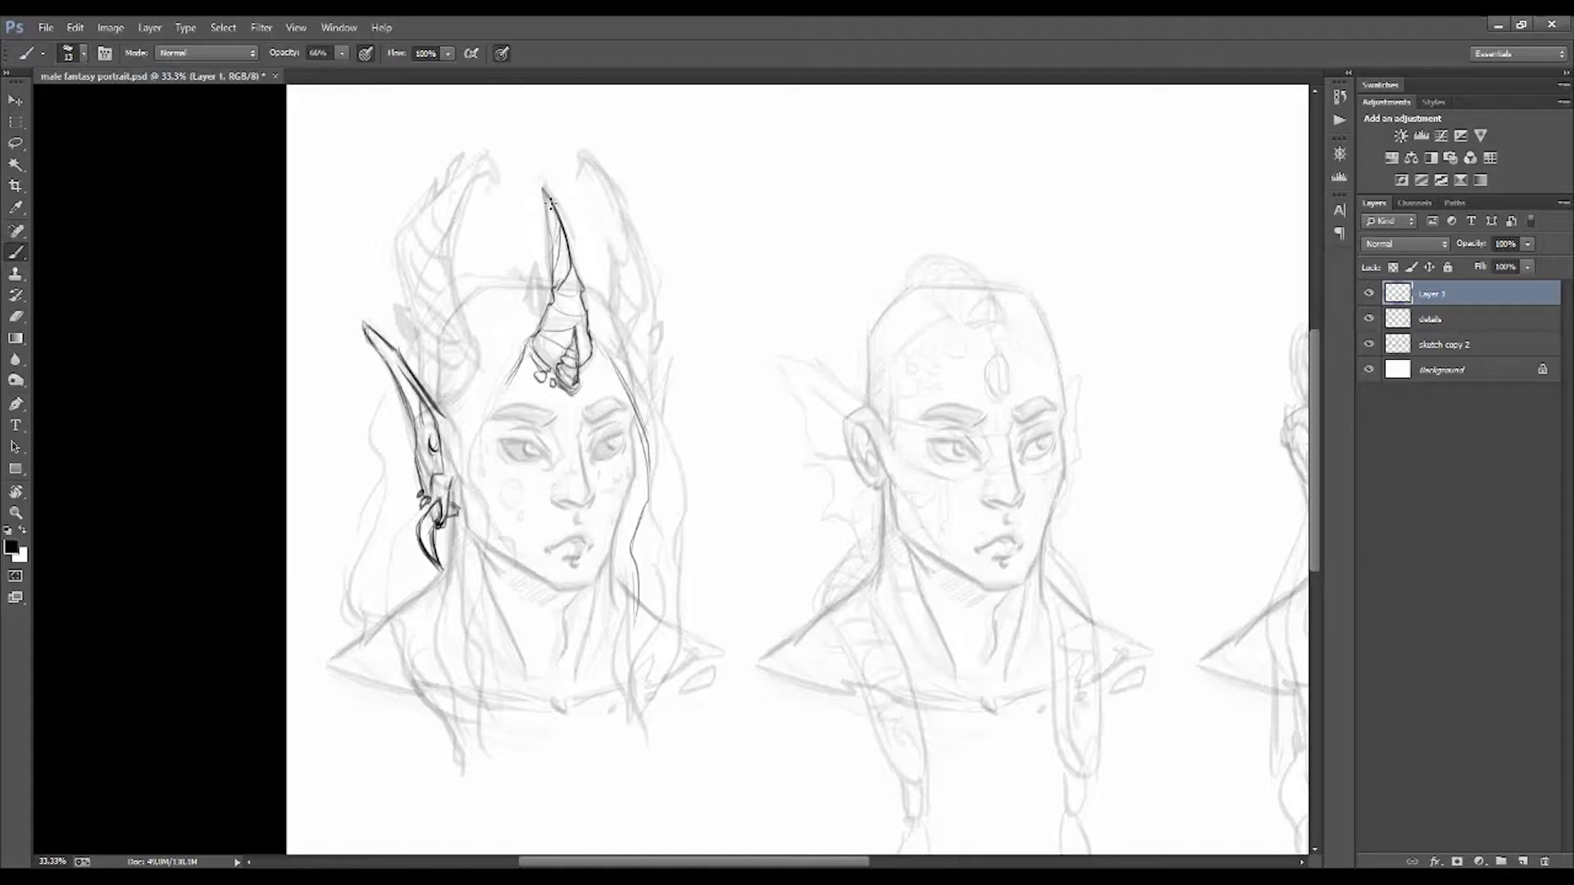
left_click_drag(539, 187, 591, 369)
Step: Ink the left horn's jagged contour, ring bands and spiky edge, with shards above the ear
mouse_move(433, 373)
left_mouse_down()
mouse_move(408, 311)
mouse_move(406, 336)
mouse_move(414, 291)
mouse_move(463, 401)
left_mouse_up()
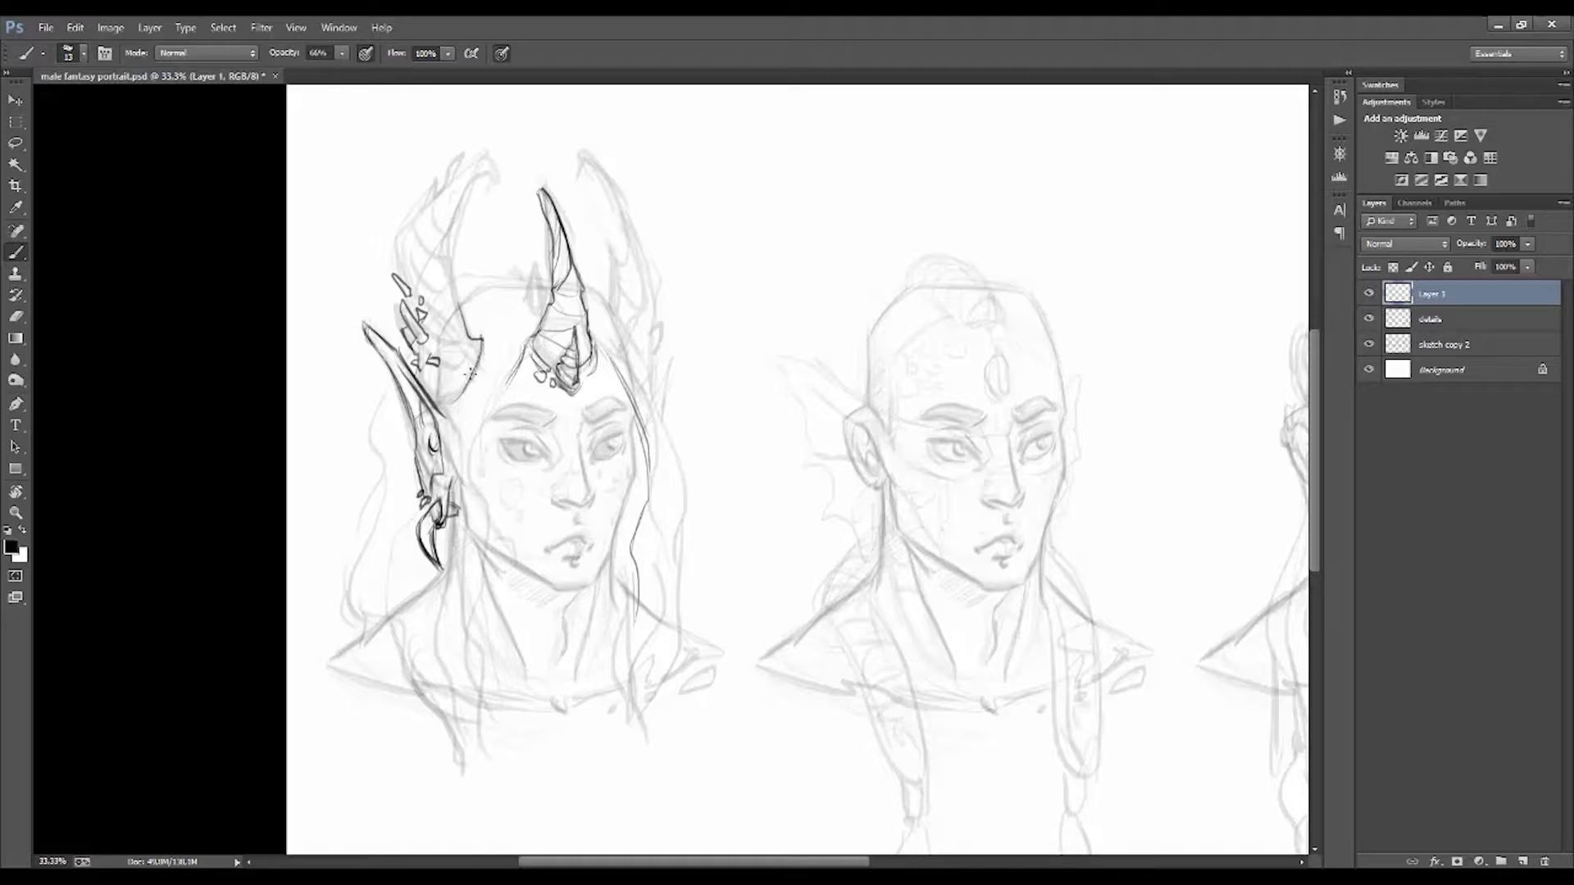
left_click_drag(484, 336, 467, 406)
mouse_move(397, 278)
left_mouse_down()
mouse_move(439, 193)
mouse_move(465, 184)
mouse_move(459, 319)
left_mouse_up()
mouse_move(418, 336)
left_mouse_down()
mouse_move(467, 283)
mouse_move(445, 201)
left_mouse_up()
left_click_drag(443, 398, 480, 336)
left_click_drag(447, 197, 496, 166)
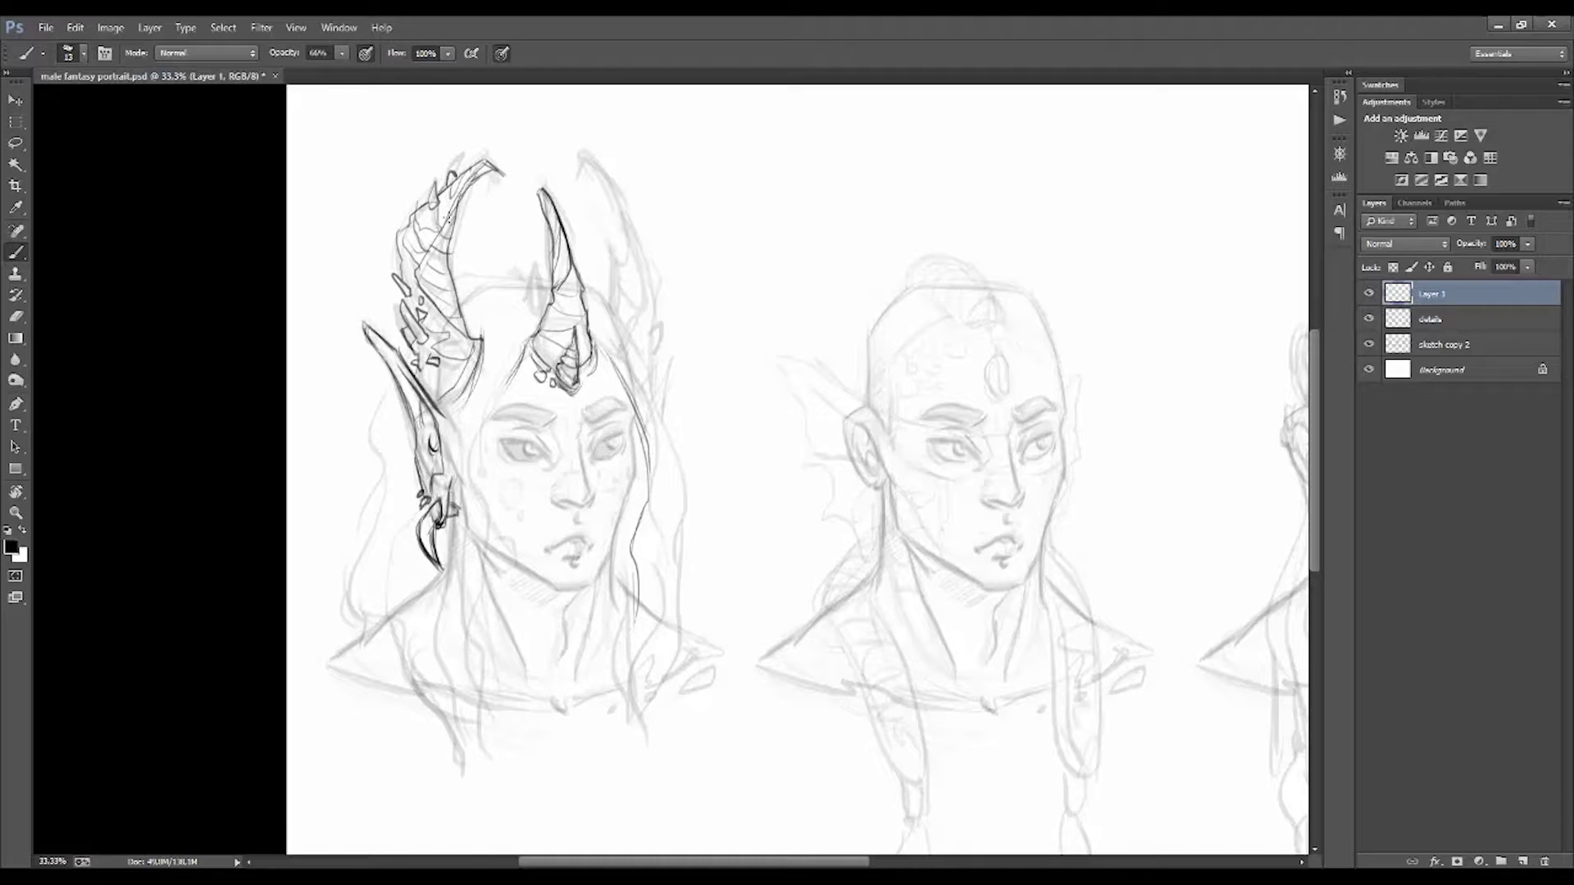
left_click_drag(410, 228, 400, 258)
left_click_drag(426, 201, 401, 237)
left_click_drag(404, 246, 400, 304)
Step: Ink the right horn's spiky contour, a ringed third horn and a pointed ear tip
mouse_move(538, 288)
left_mouse_down()
mouse_move(525, 311)
mouse_move(551, 301)
left_mouse_up()
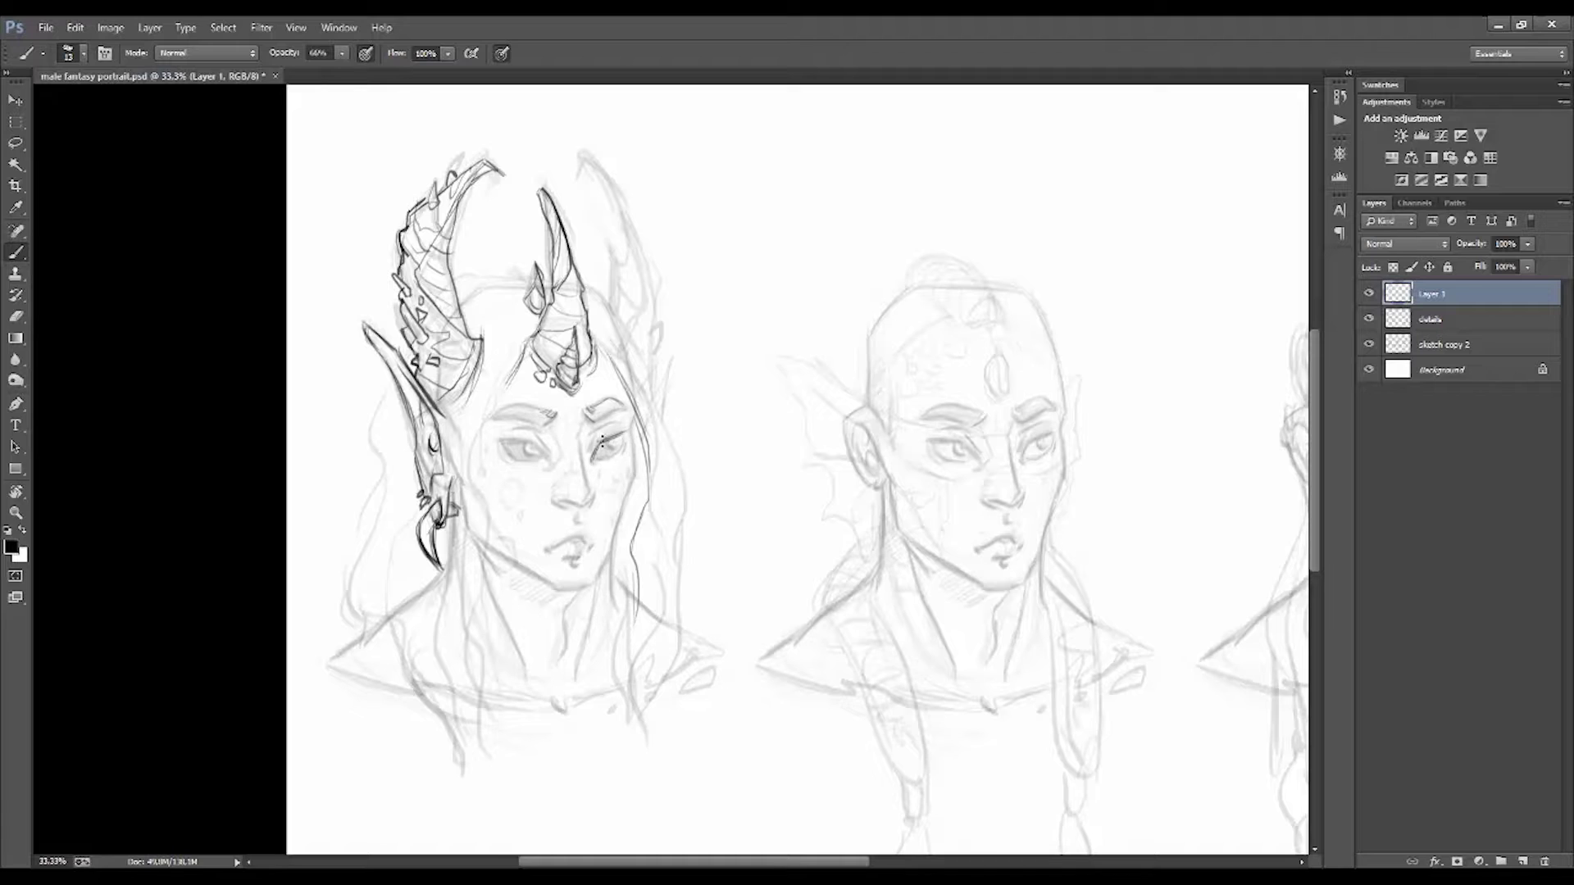
mouse_move(611, 285)
left_mouse_down()
mouse_move(583, 164)
mouse_move(638, 304)
left_mouse_up()
left_click_drag(610, 245, 640, 251)
mouse_move(586, 162)
left_mouse_down()
mouse_move(658, 297)
mouse_move(662, 344)
left_mouse_up()
mouse_move(614, 305)
left_mouse_down()
mouse_move(652, 328)
mouse_move(648, 386)
left_mouse_up()
left_click_drag(652, 308, 682, 570)
mouse_move(655, 395)
left_mouse_down()
mouse_move(673, 359)
mouse_move(660, 412)
left_mouse_up()
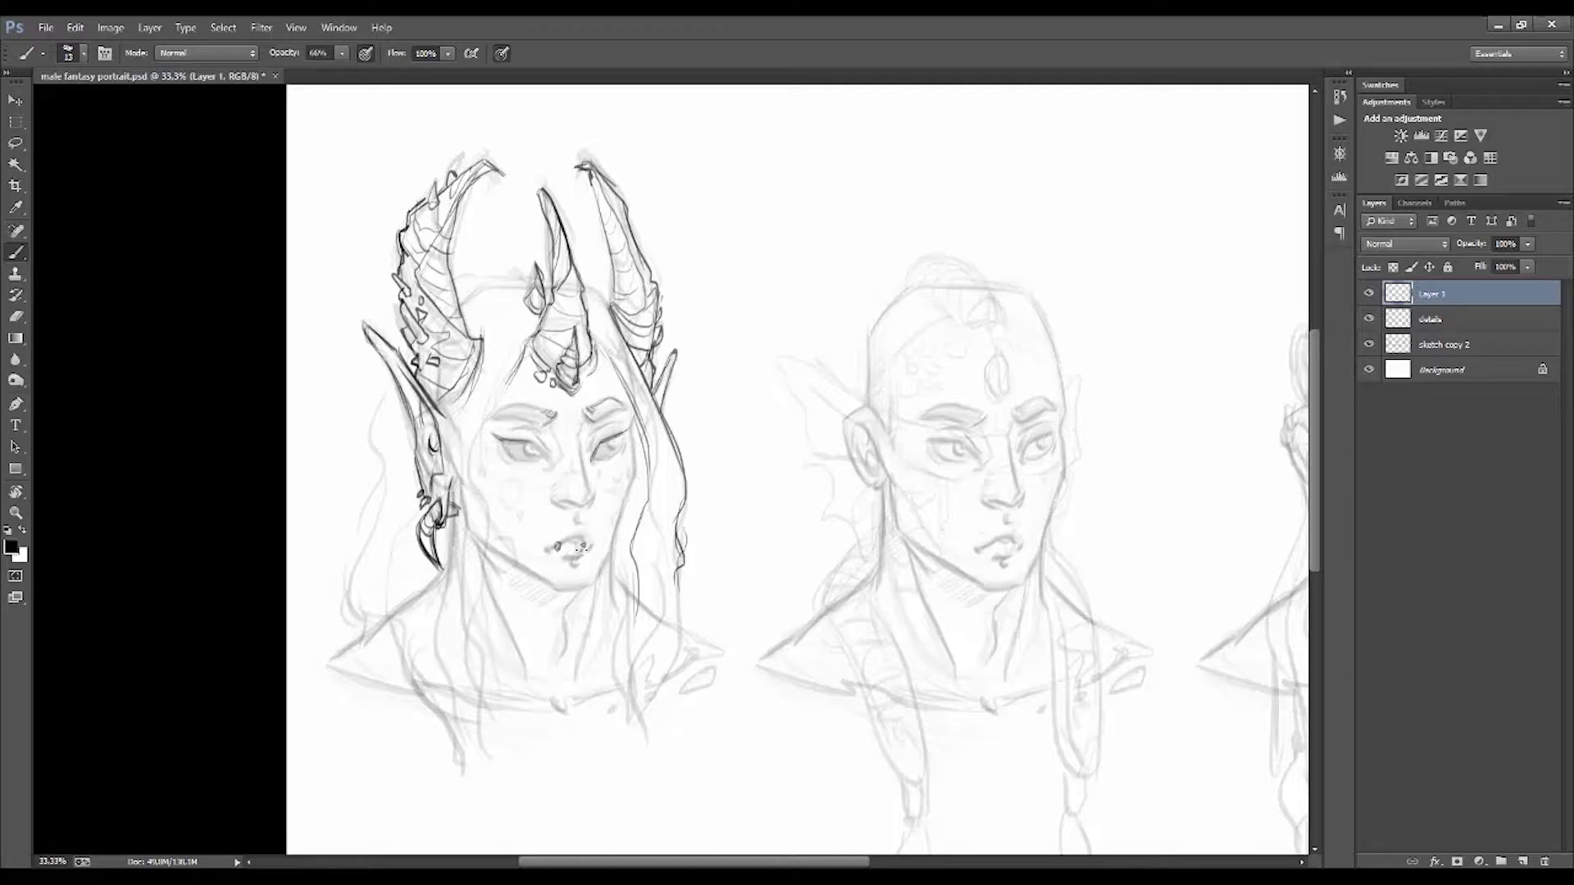
Step: Draw long wavy hair down both sides of the left head, past the neck
left_click_drag(623, 550, 636, 713)
left_click_drag(651, 631, 643, 750)
left_click_drag(685, 578, 652, 705)
left_click_drag(664, 483, 656, 623)
left_click_drag(644, 394, 681, 524)
left_click_drag(401, 381, 354, 611)
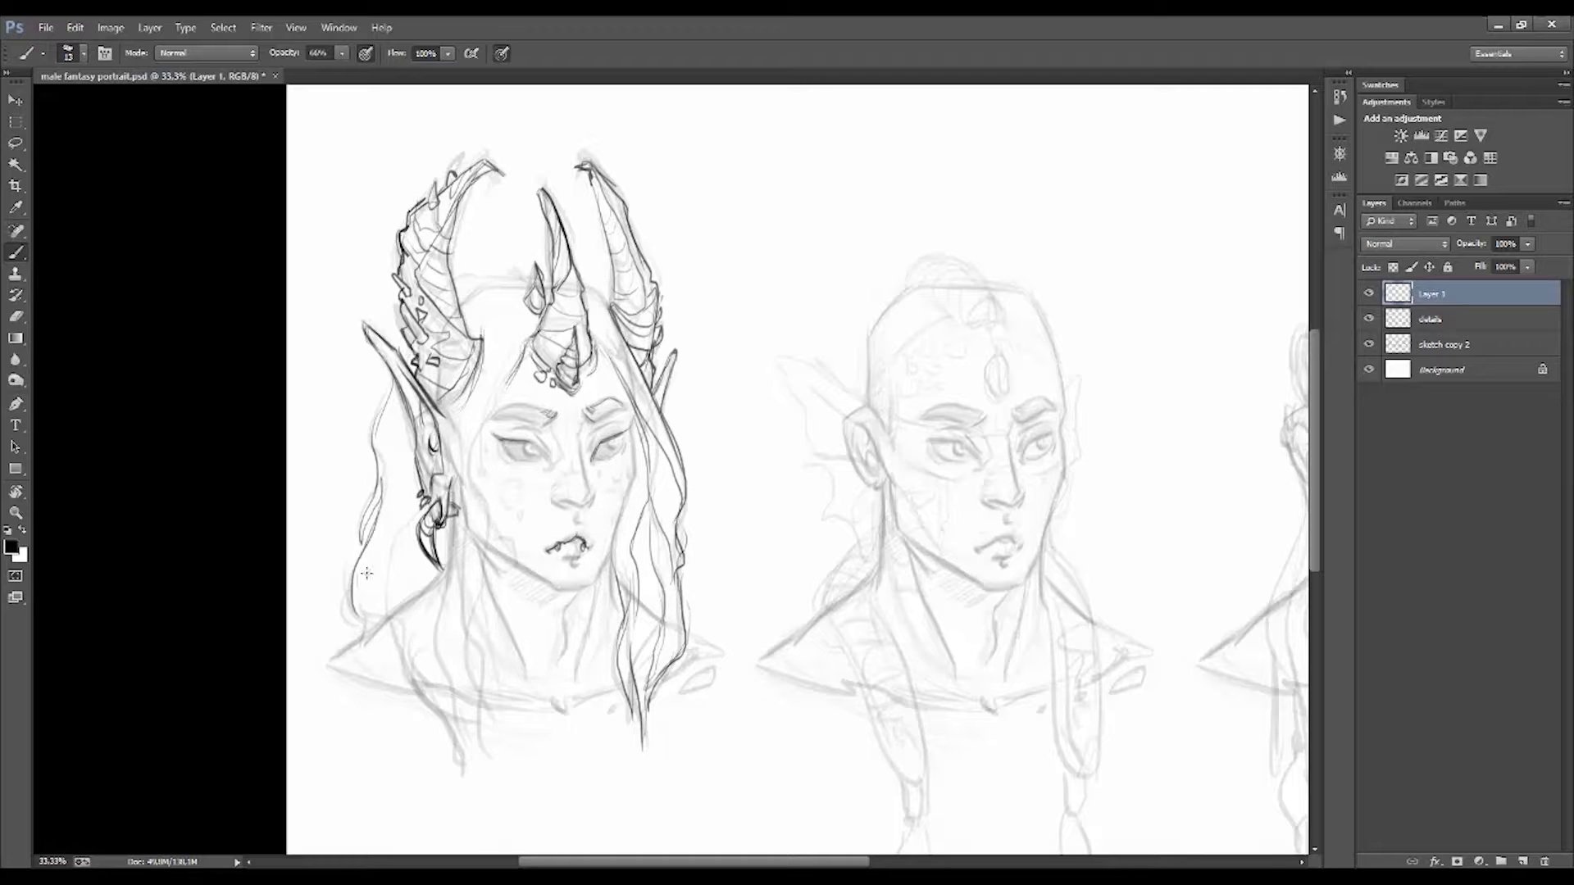
left_click_drag(381, 435, 360, 553)
mouse_move(374, 487)
left_mouse_down()
mouse_move(363, 624)
mouse_move(459, 758)
left_mouse_up()
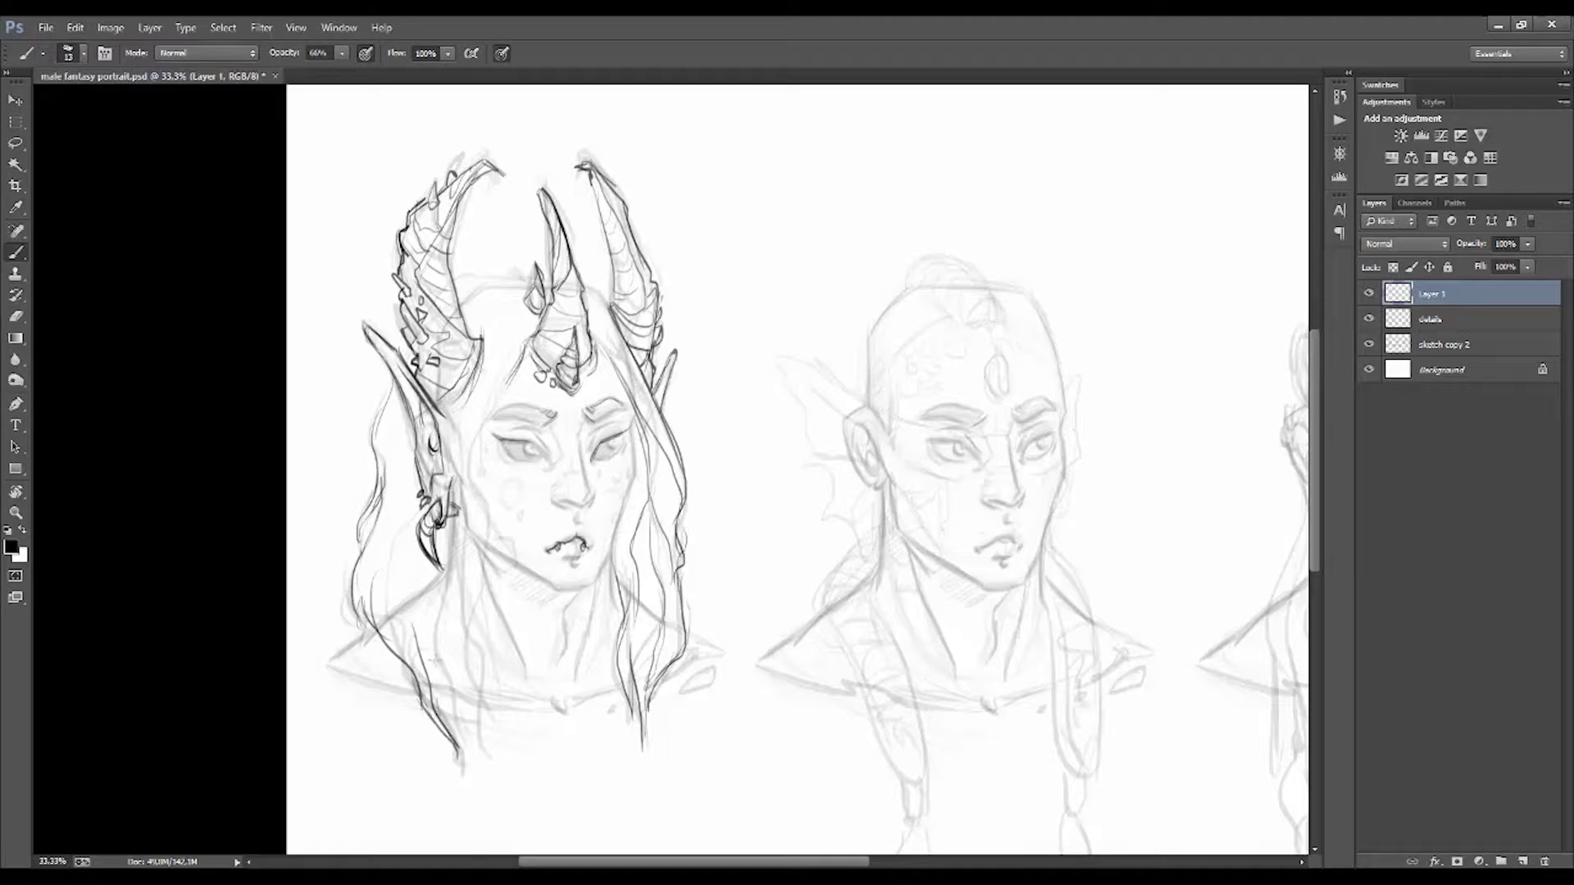
left_click_drag(434, 574, 480, 738)
left_click_drag(434, 611, 491, 774)
left_click_drag(418, 504, 389, 586)
Step: Add more strands along the left side and forehead, plus a choker line across the neck
mouse_move(410, 452)
left_mouse_down()
mouse_move(375, 573)
mouse_move(397, 634)
left_mouse_up()
left_click_drag(359, 573, 345, 650)
left_click_drag(541, 341, 474, 551)
left_click_drag(484, 423, 455, 564)
left_click_drag(529, 308, 457, 459)
mouse_move(491, 280)
left_mouse_down()
mouse_move(463, 294)
mouse_move(521, 271)
left_mouse_up()
left_click_drag(496, 286, 533, 270)
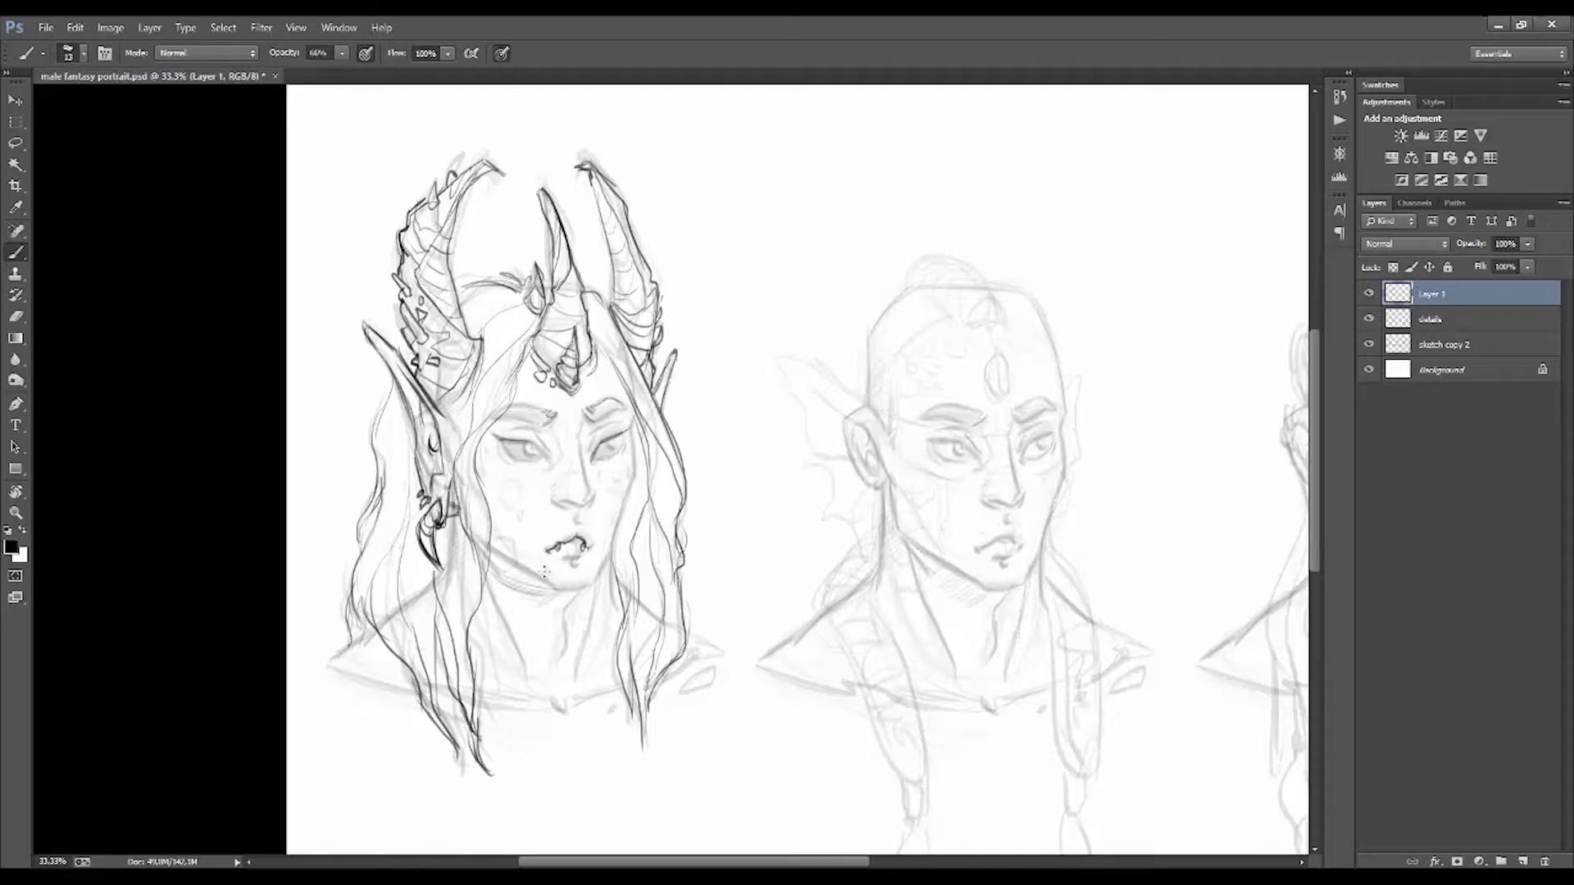
mouse_move(477, 616)
left_mouse_down()
mouse_move(612, 609)
mouse_move(613, 559)
mouse_move(617, 610)
mouse_move(583, 617)
mouse_move(562, 682)
left_mouse_up()
Step: Draw a double-loop ring pendant with a charm, chain links and studs on the choker
left_click_drag(581, 611, 584, 649)
left_click_drag(524, 606, 587, 608)
left_click_drag(510, 566, 520, 586)
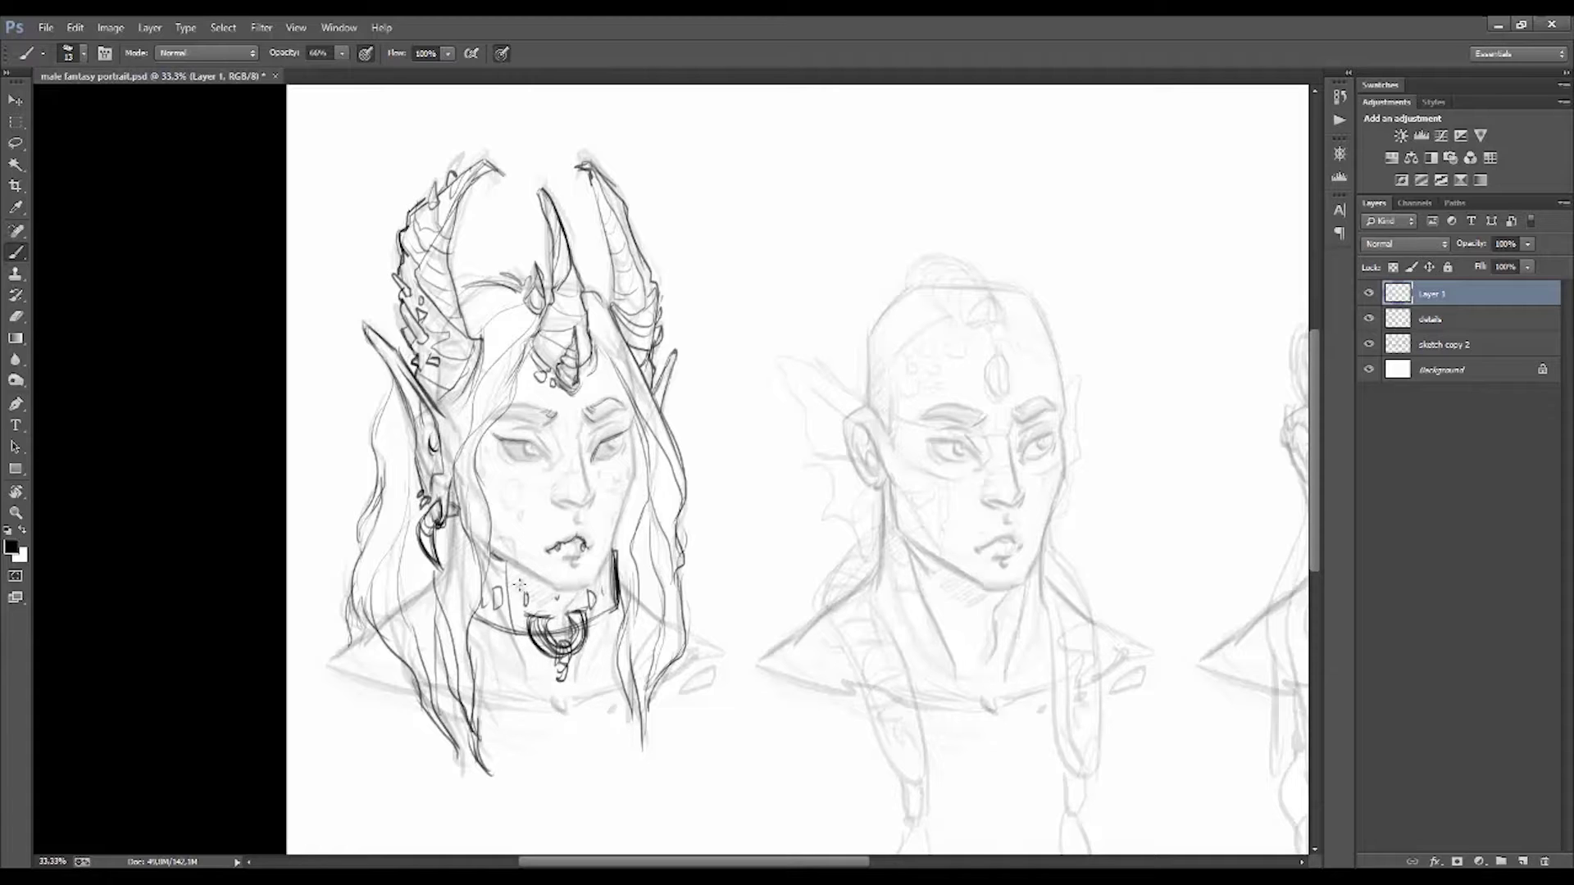
left_click_drag(559, 675, 568, 769)
key("ctrl+alt+z")
key("ctrl+alt+z")
key("ctrl+alt+z")
mouse_move(541, 615)
left_mouse_down()
mouse_move(570, 648)
mouse_move(545, 668)
mouse_move(586, 603)
left_mouse_up()
left_click_drag(605, 610, 518, 610)
Step: Shift the pendant and chain slightly right, then redraw the choker band and draping chain loops
key("l")
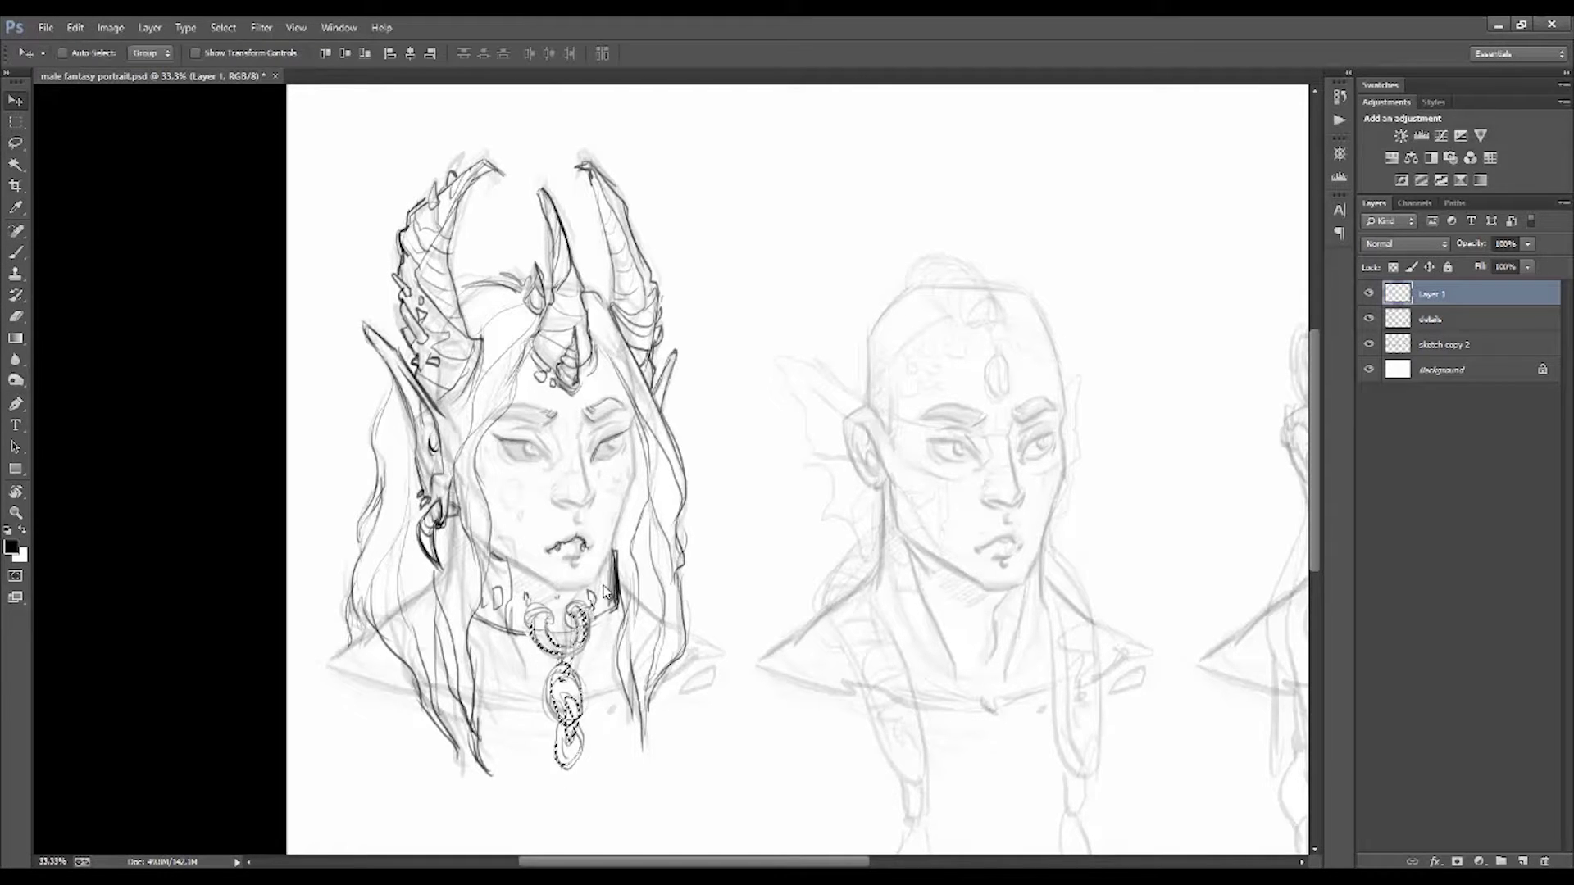
left_click_drag(557, 673, 567, 670)
key("ctrl+d")
key("b")
mouse_move(480, 621)
left_mouse_down()
mouse_move(545, 636)
mouse_move(524, 669)
mouse_move(541, 705)
mouse_move(561, 684)
left_mouse_up()
key("ctrl+alt+z")
mouse_move(573, 615)
left_mouse_down()
mouse_move(623, 672)
mouse_move(722, 648)
left_mouse_up()
Step: Sketch spiky armor on both shoulders and save the file
left_click_drag(336, 660, 359, 622)
mouse_move(352, 660)
left_mouse_down()
mouse_move(382, 598)
mouse_move(373, 671)
left_mouse_up()
key("ctrl+s")
Step: Lower Layer 1 to 60% opacity and briefly hide it to check the sketch beneath
left_click_drag(1471, 245, 1464, 245)
left_click(1443, 345)
left_click(1443, 318)
left_click(1368, 294)
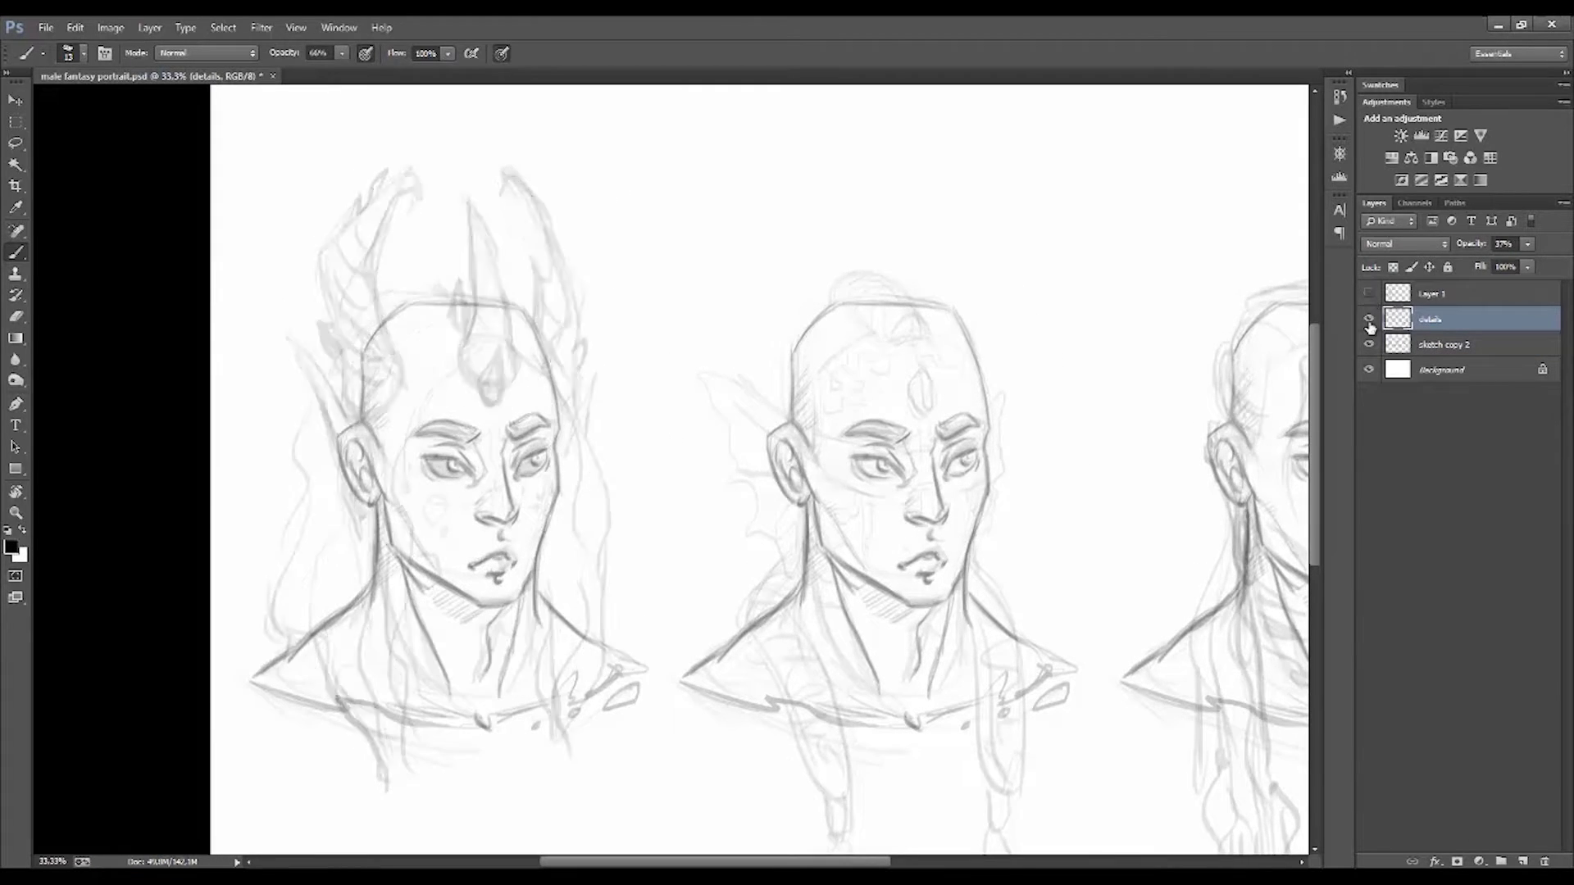
left_click(1443, 294)
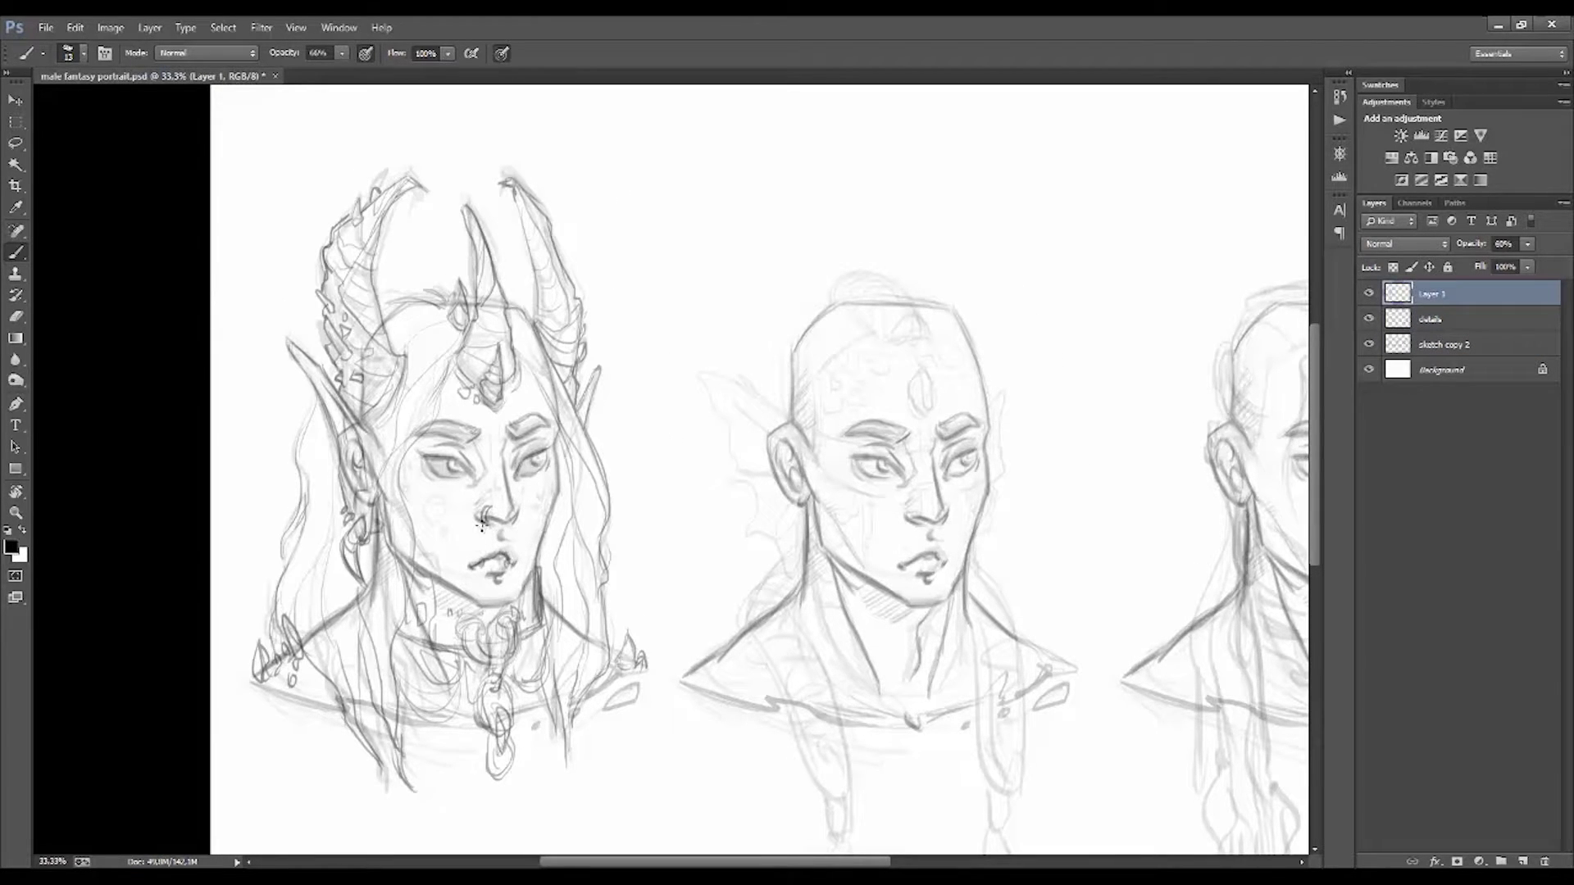
Step: Draw a chain from the left portrait's nose along the jaw to the ear, with a nose ring, and save
mouse_move(482, 524)
left_mouse_down()
mouse_move(398, 523)
mouse_move(461, 539)
left_mouse_up()
mouse_move(445, 603)
left_mouse_down()
mouse_move(509, 558)
mouse_move(442, 606)
left_mouse_up()
mouse_move(510, 530)
left_mouse_down()
mouse_move(492, 528)
mouse_move(502, 543)
left_mouse_up()
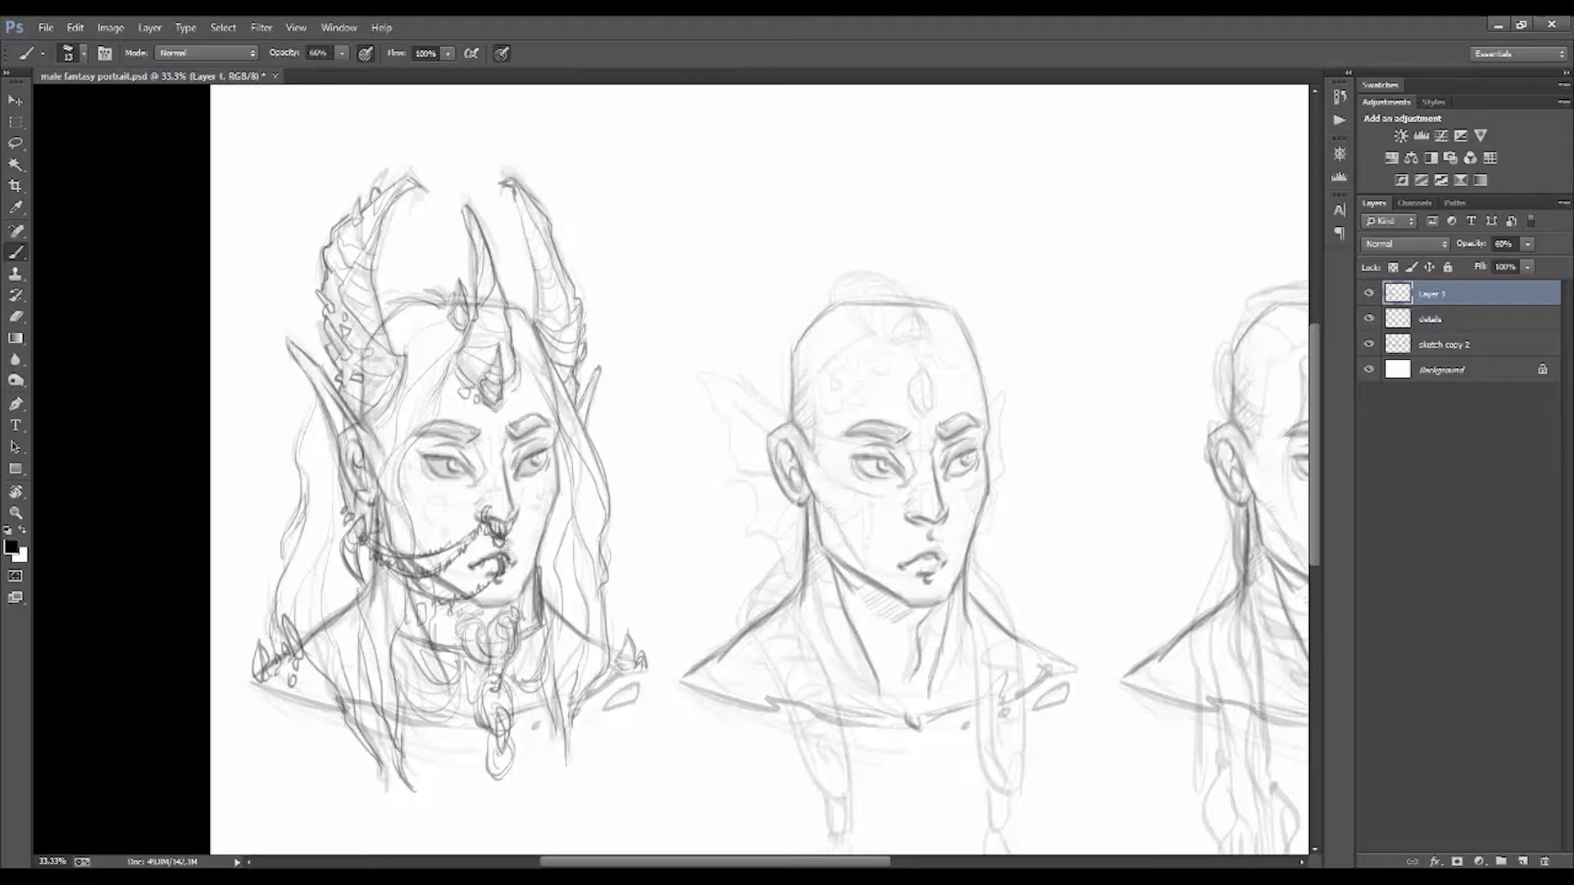
left_click_drag(352, 453, 336, 492)
left_click_drag(316, 389, 332, 512)
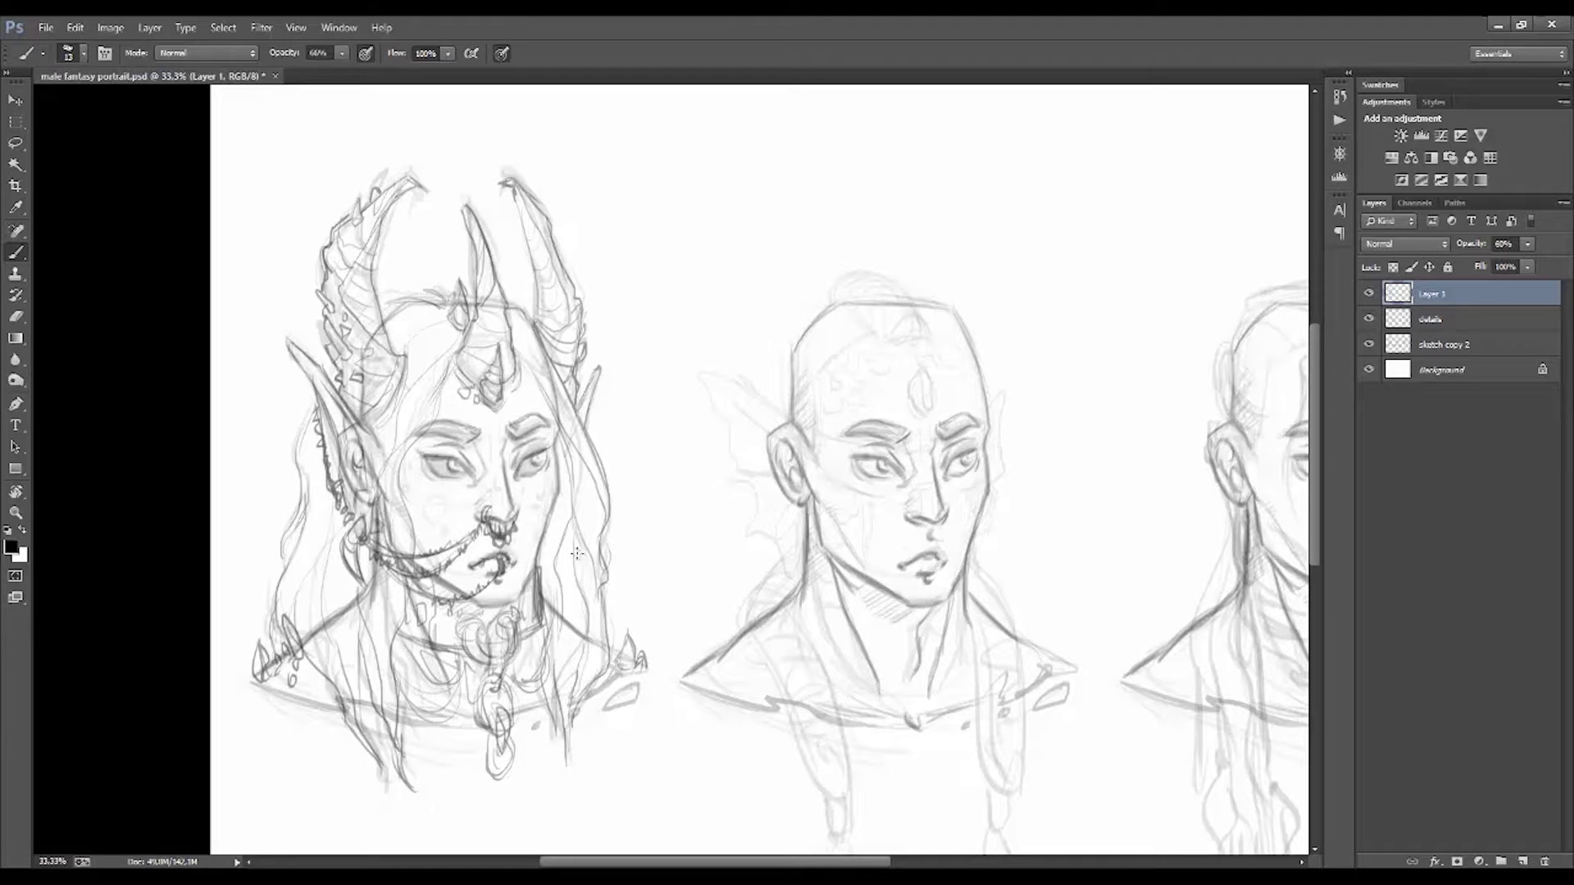
key("ctrl+s")
Step: Add teardrop and dot marks on the forehead and scale freckles on both cheeks, then save
left_click_drag(498, 416, 495, 434)
left_click_drag(537, 498, 541, 515)
mouse_move(433, 497)
left_mouse_down()
mouse_move(439, 516)
mouse_move(409, 485)
left_mouse_up()
key("ctrl+s")
Step: Draw a beaded head chain with a crescent moon pendant between the horns, and save
left_click_drag(345, 712, 400, 791)
left_click_drag(413, 230, 459, 233)
mouse_move(525, 190)
left_mouse_down()
mouse_move(373, 197)
mouse_move(379, 220)
mouse_move(472, 250)
mouse_move(524, 203)
left_mouse_up()
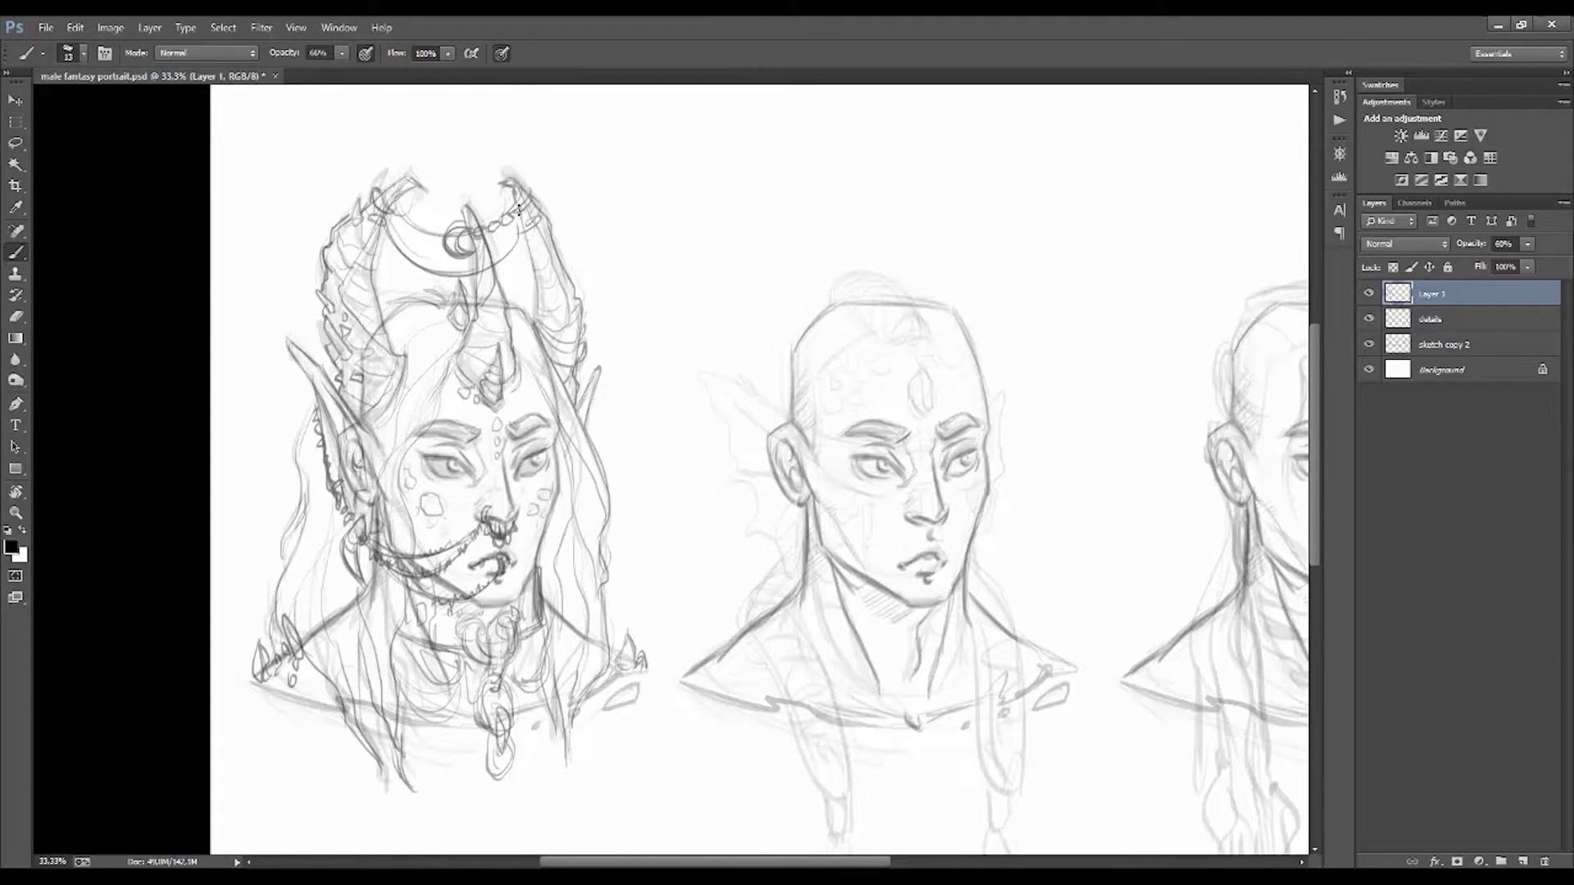
mouse_move(443, 233)
left_mouse_down()
mouse_move(385, 209)
mouse_move(443, 278)
left_mouse_up()
mouse_move(389, 234)
left_mouse_down()
mouse_move(525, 213)
mouse_move(529, 246)
left_mouse_up()
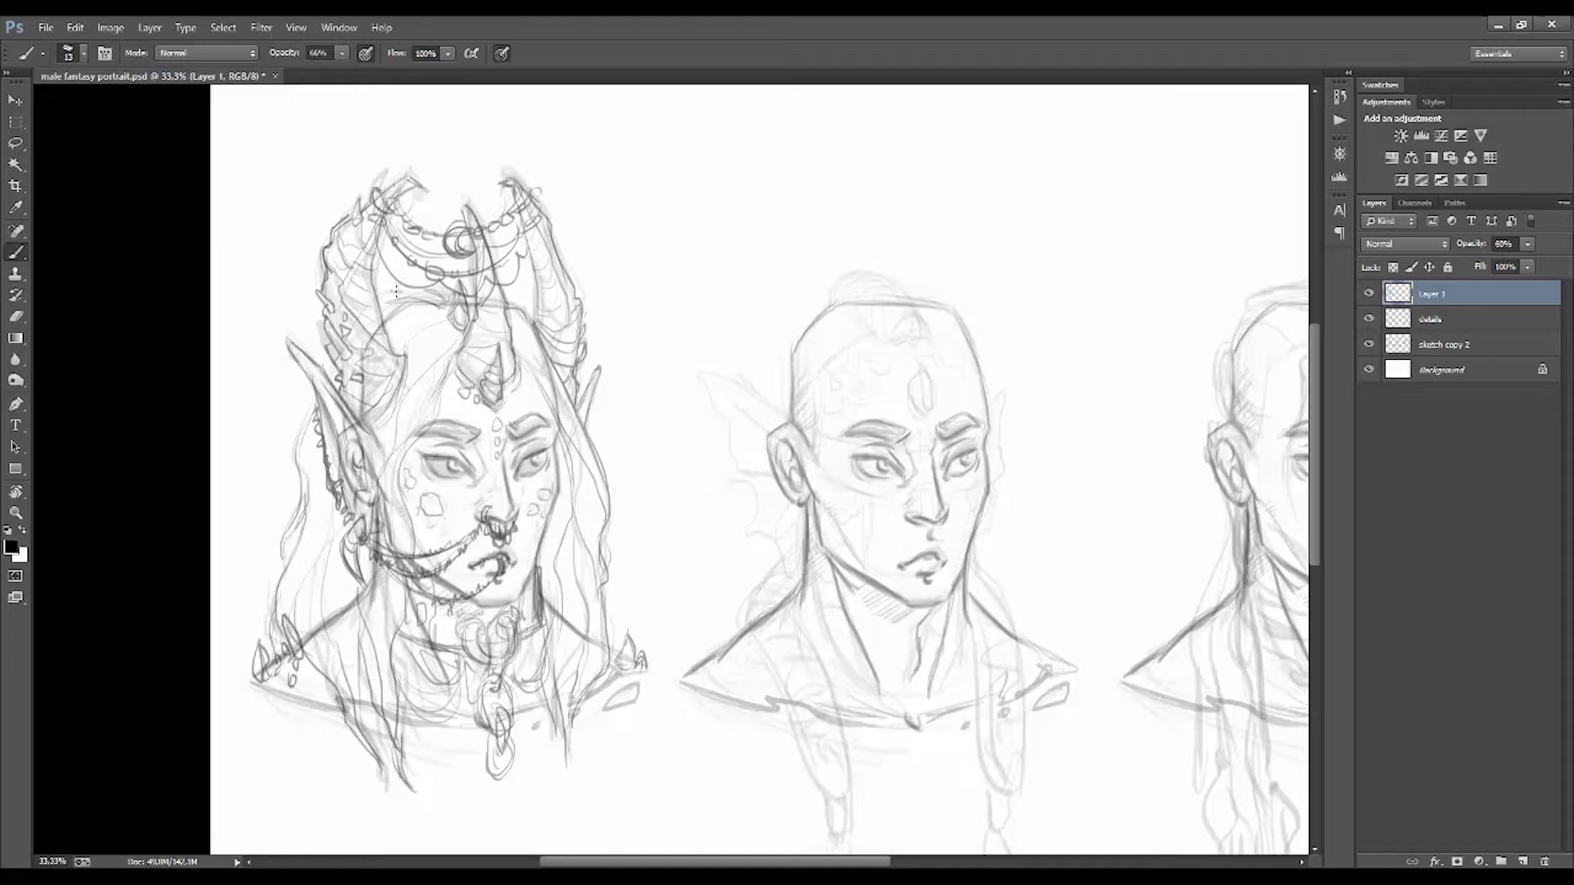
left_click_drag(393, 287, 524, 270)
key("ctrl+s")
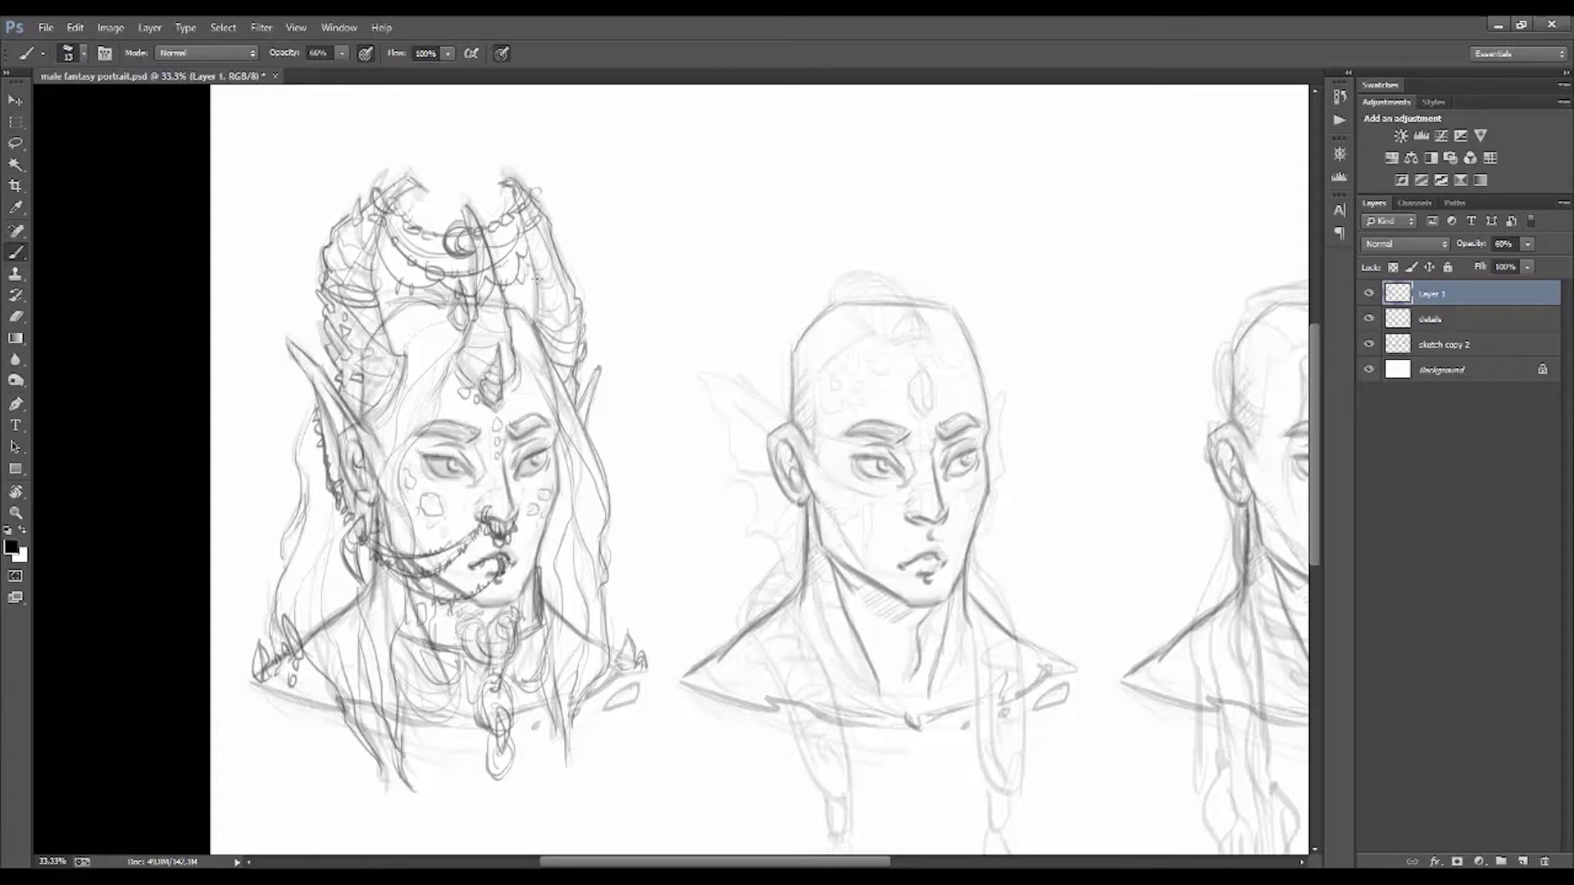
Step: Darken the right portrait's hair strands and sketch feathery strands and a wrapped band on the middle braid
left_click_drag(1268, 367, 1031, 322)
key("alt+bracketleft")
mouse_move(1008, 476)
left_mouse_down()
mouse_move(988, 595)
mouse_move(986, 536)
left_mouse_up()
key("alt+bracketright")
left_click_drag(647, 693, 656, 547)
mouse_move(600, 608)
left_mouse_down()
mouse_move(574, 663)
mouse_move(541, 664)
left_mouse_up()
mouse_move(595, 641)
left_mouse_down()
mouse_move(557, 696)
mouse_move(584, 767)
mouse_move(573, 718)
left_mouse_up()
mouse_move(592, 608)
left_mouse_down()
mouse_move(613, 631)
mouse_move(615, 816)
left_mouse_up()
Step: Add more strands to the middle braid and a knot at its top
left_click_drag(611, 647, 617, 815)
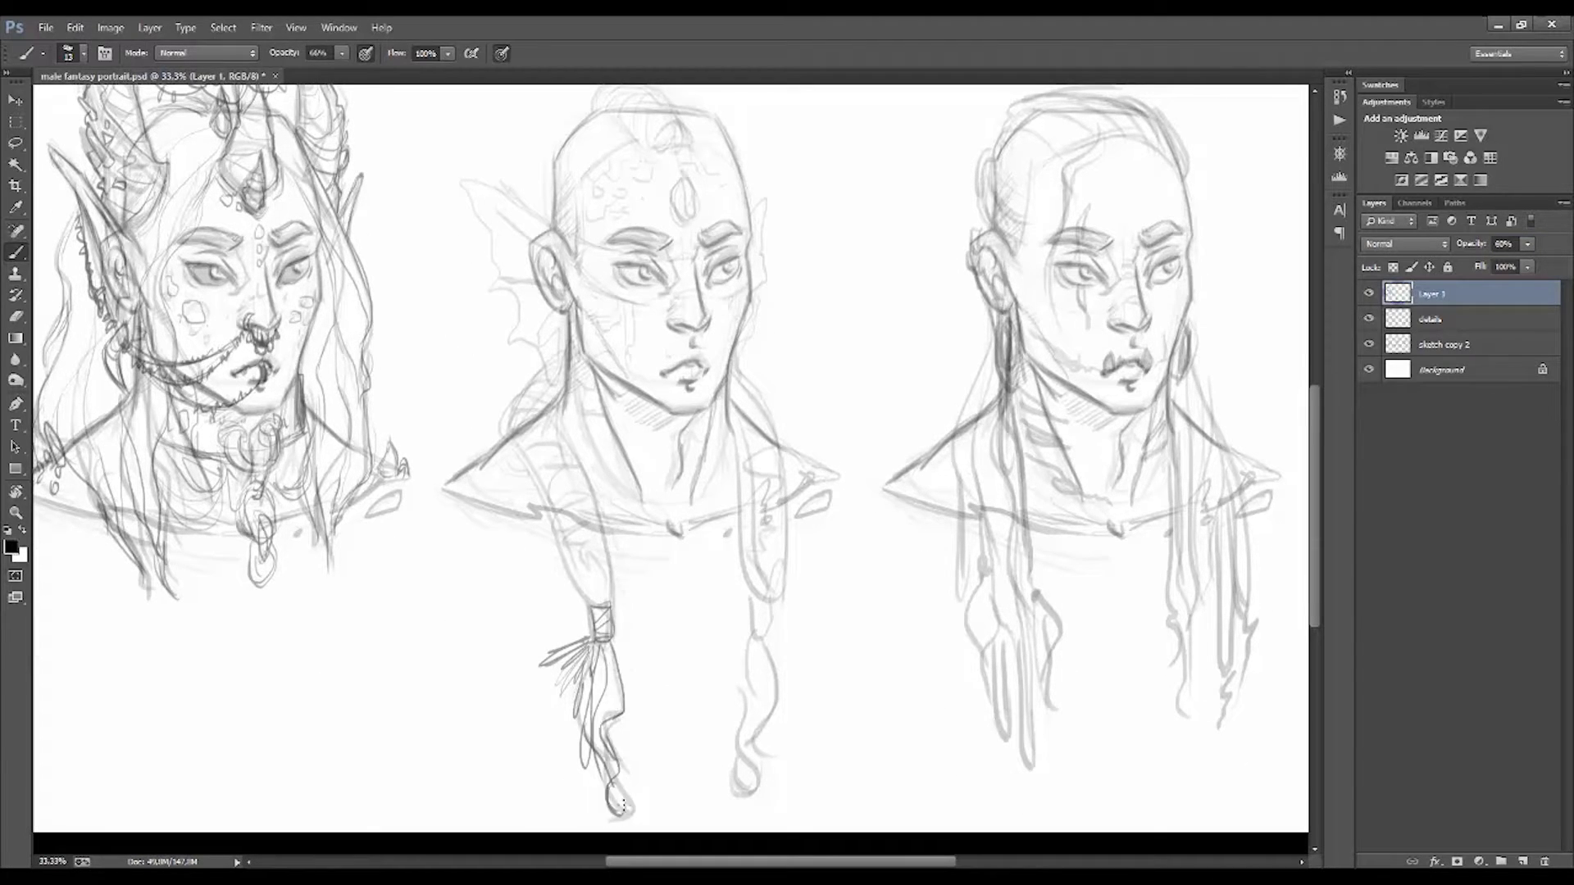
left_click_drag(606, 762, 622, 820)
left_click_drag(623, 660, 627, 779)
mouse_move(574, 557)
left_mouse_down()
mouse_move(604, 600)
mouse_move(612, 564)
left_mouse_up()
Step: Set the brush size to 17 px from the brush presets
right_click(606, 602)
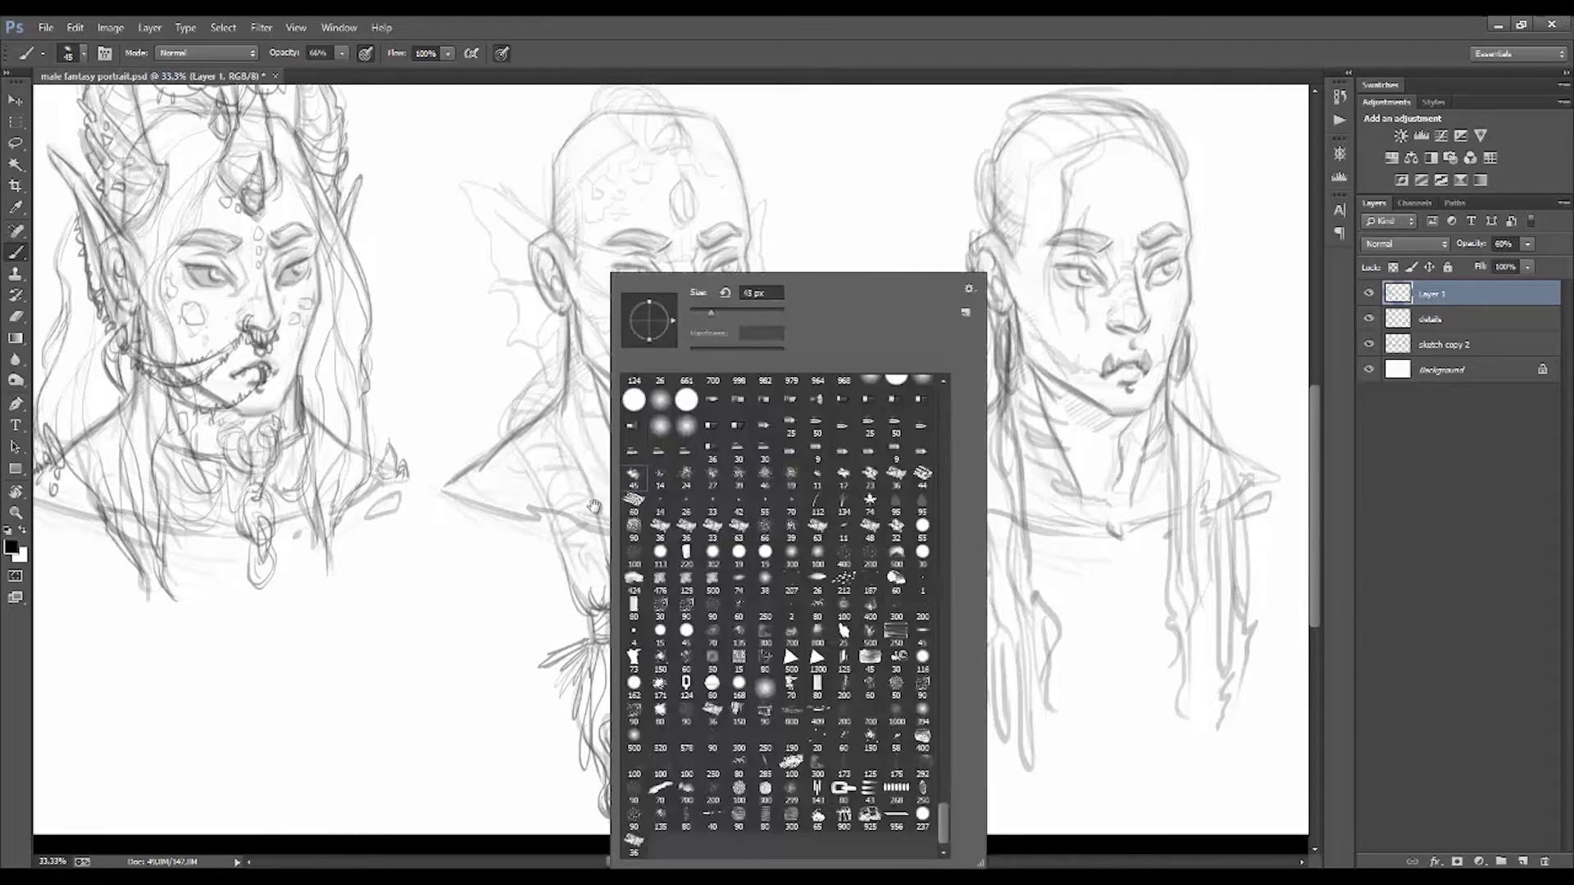
left_click(82, 53)
left_click(82, 53)
key("Return")
scroll(515, 602, "up", 2)
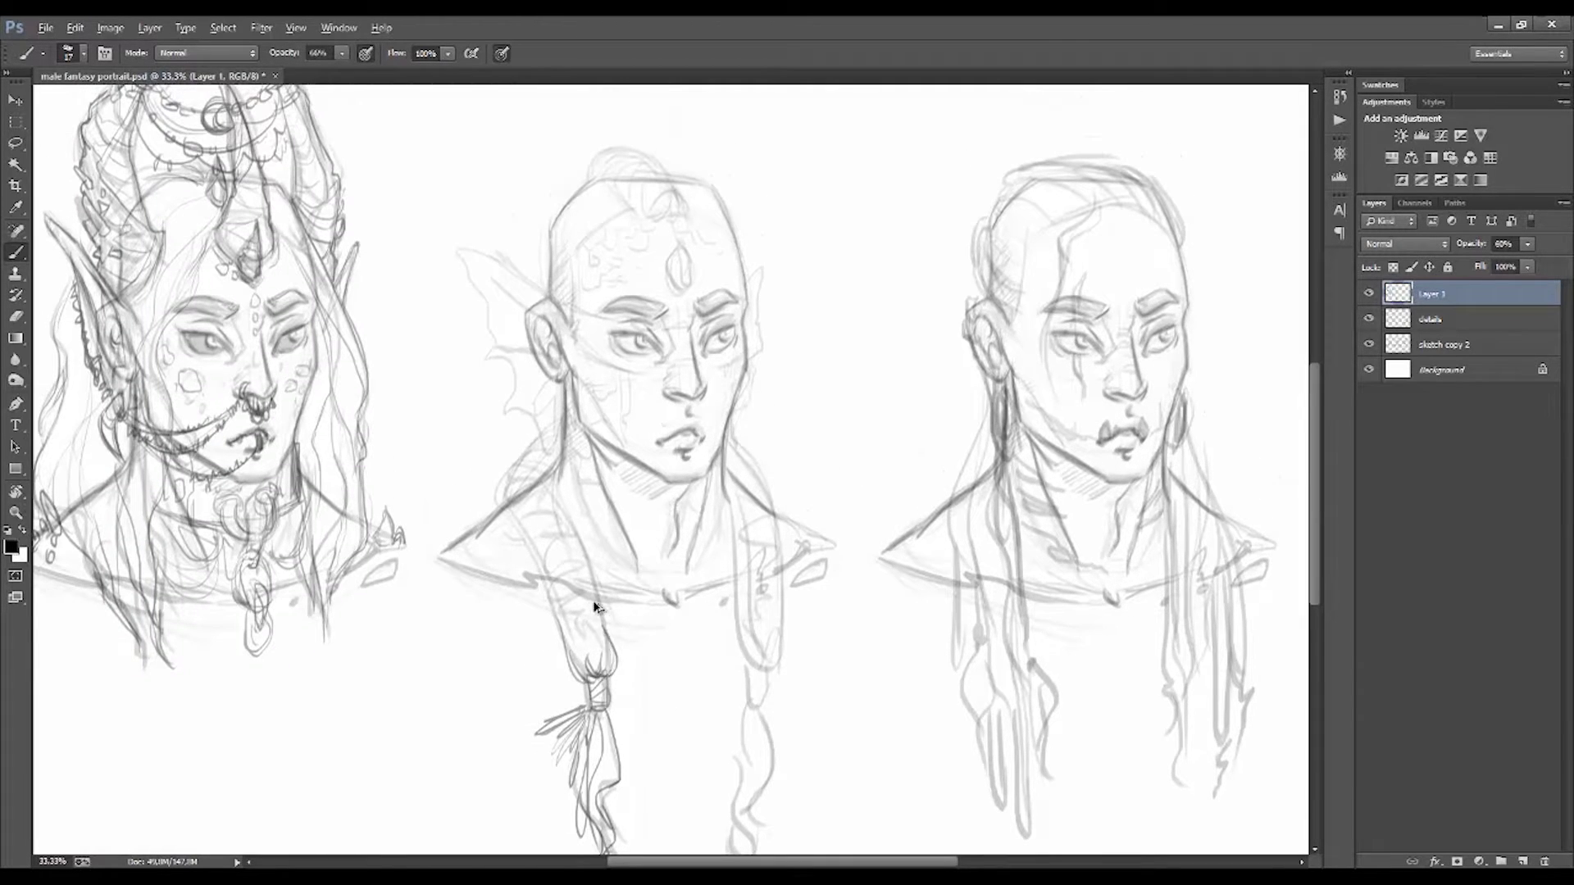
scroll(492, 492, "up", 1)
Step: Ink spiky fins on both sides of the middle portrait, erasing stray fin strokes on sketch copy 2
mouse_move(460, 319)
left_mouse_down()
mouse_move(478, 409)
mouse_move(537, 529)
left_mouse_up()
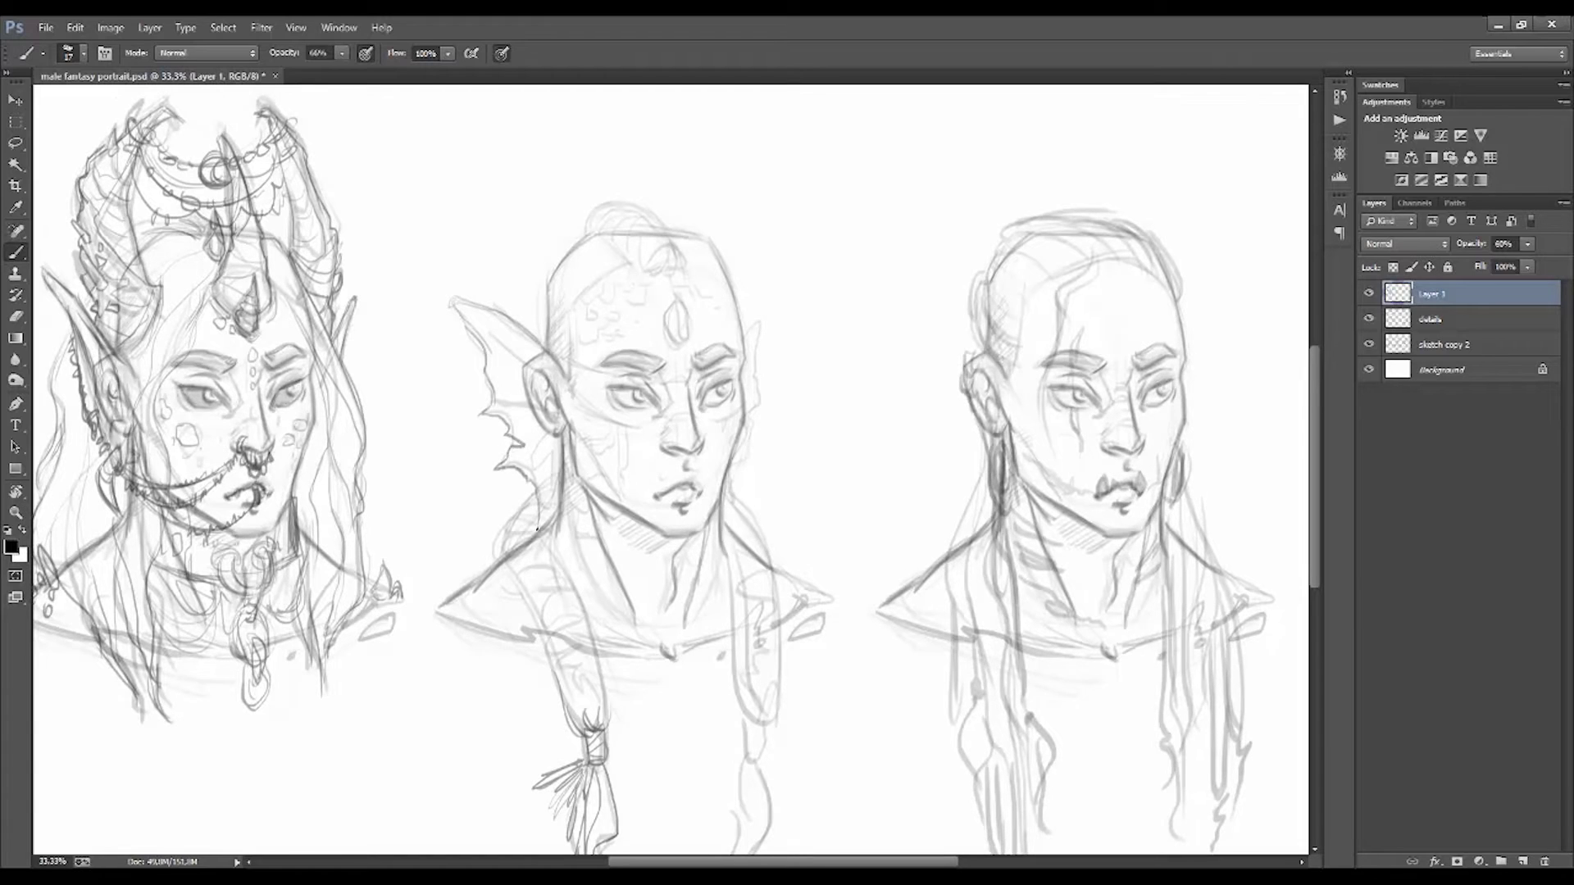
left_click_drag(574, 431, 542, 549)
left_click_drag(490, 303, 546, 354)
left_click_drag(761, 312, 753, 377)
left_click_drag(752, 377, 745, 453)
left_click(1443, 345)
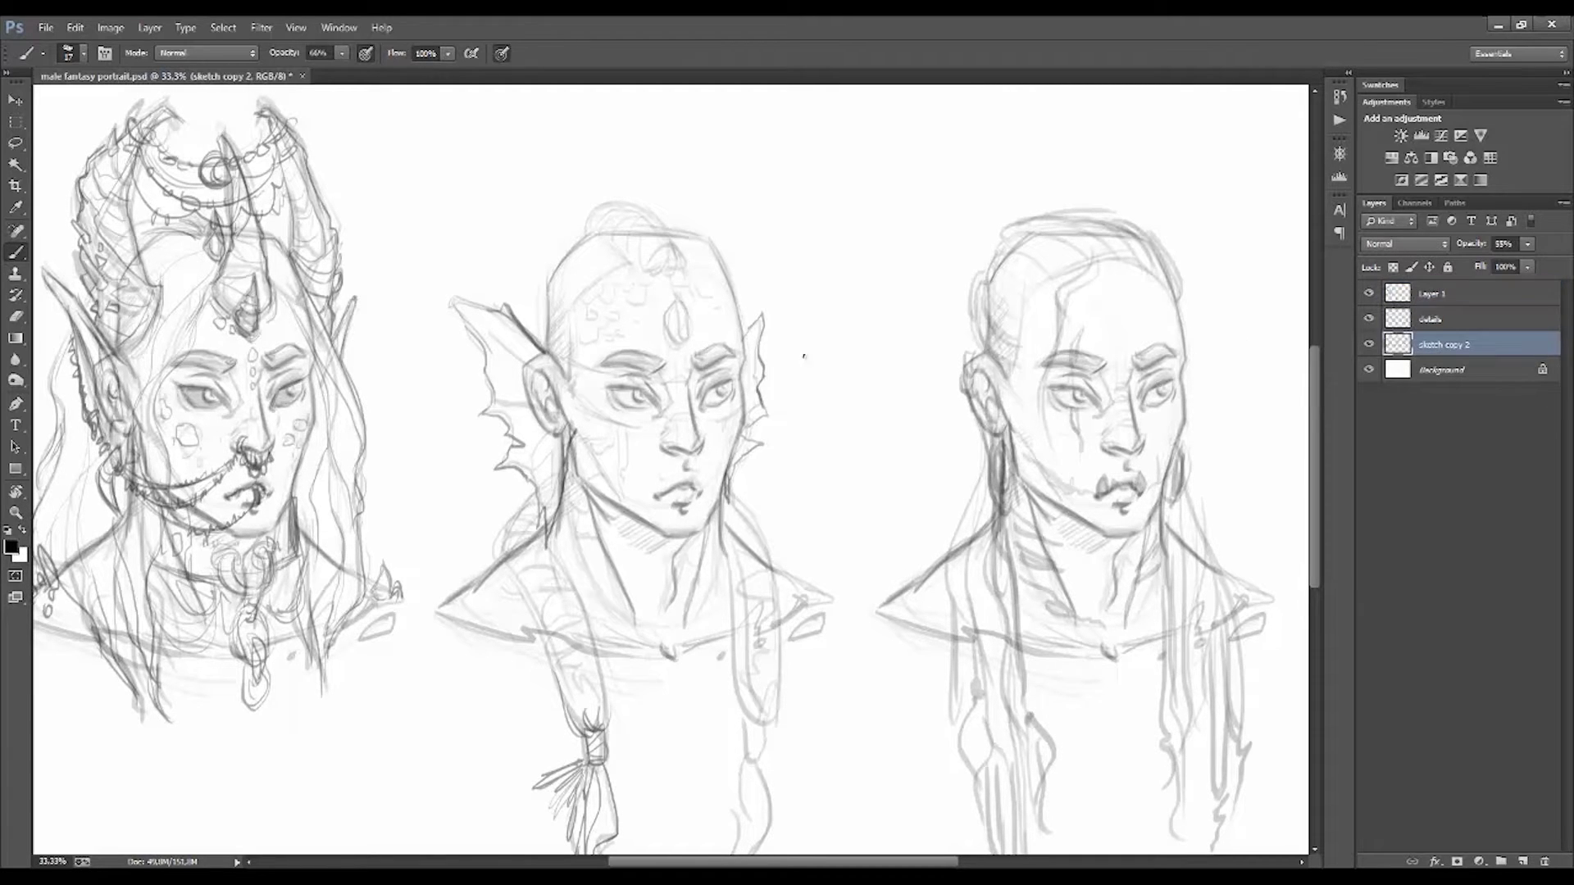
key("e")
mouse_move(541, 361)
left_mouse_down()
mouse_move(548, 446)
mouse_move(499, 329)
left_mouse_up()
left_click(1442, 294)
key("b")
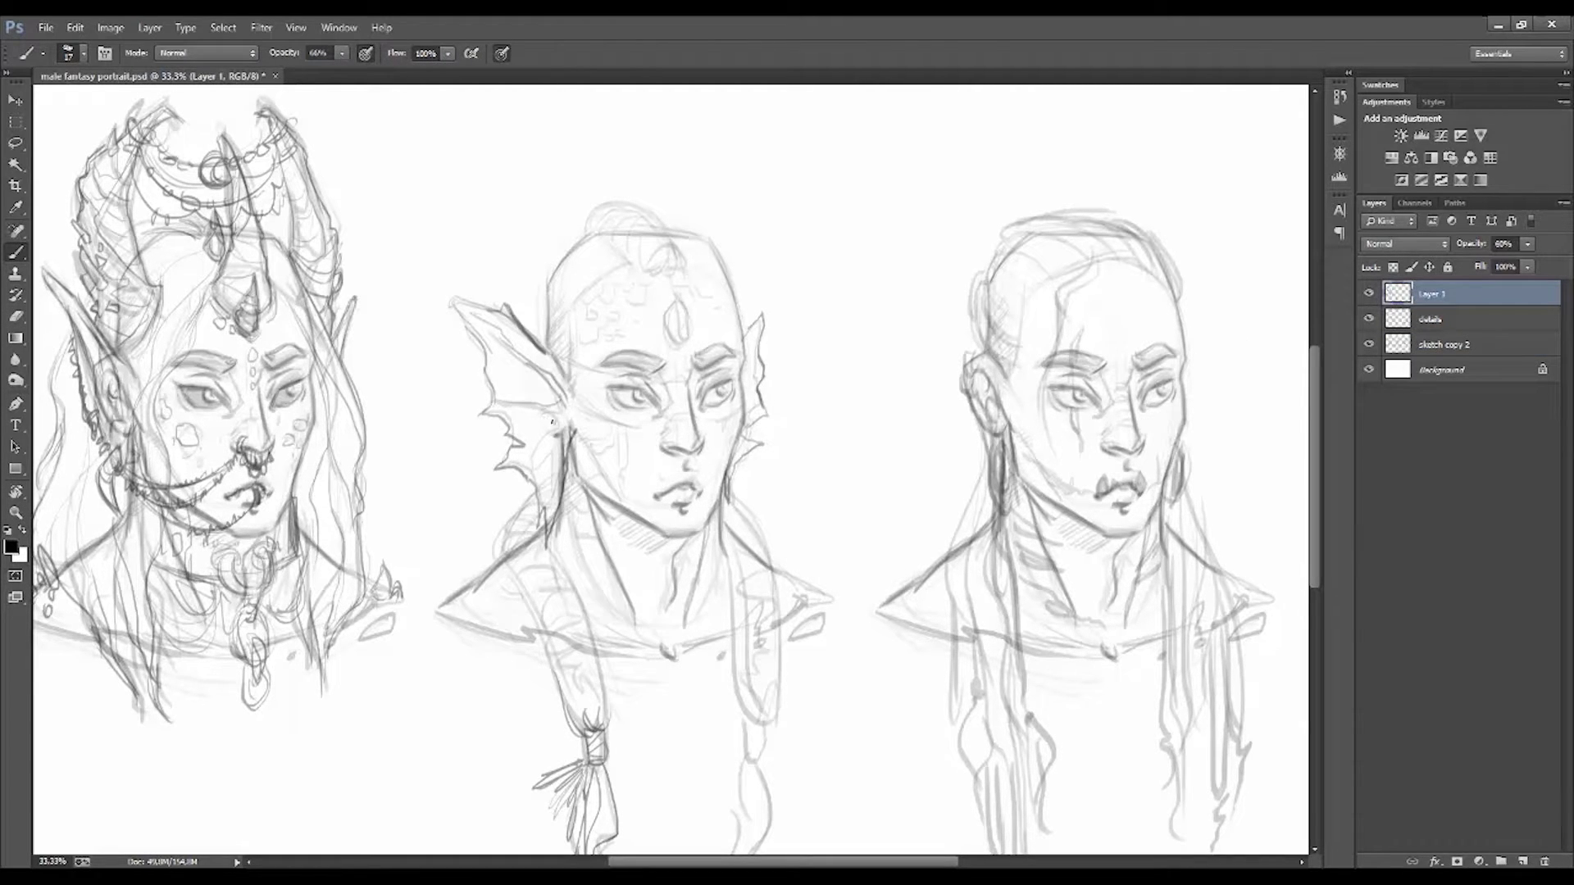
Step: Darken the braid, sketch a rounded hair bun at the crown, and add forehead and cheek lines
left_click_drag(610, 548, 586, 742)
left_click_drag(662, 355, 645, 345)
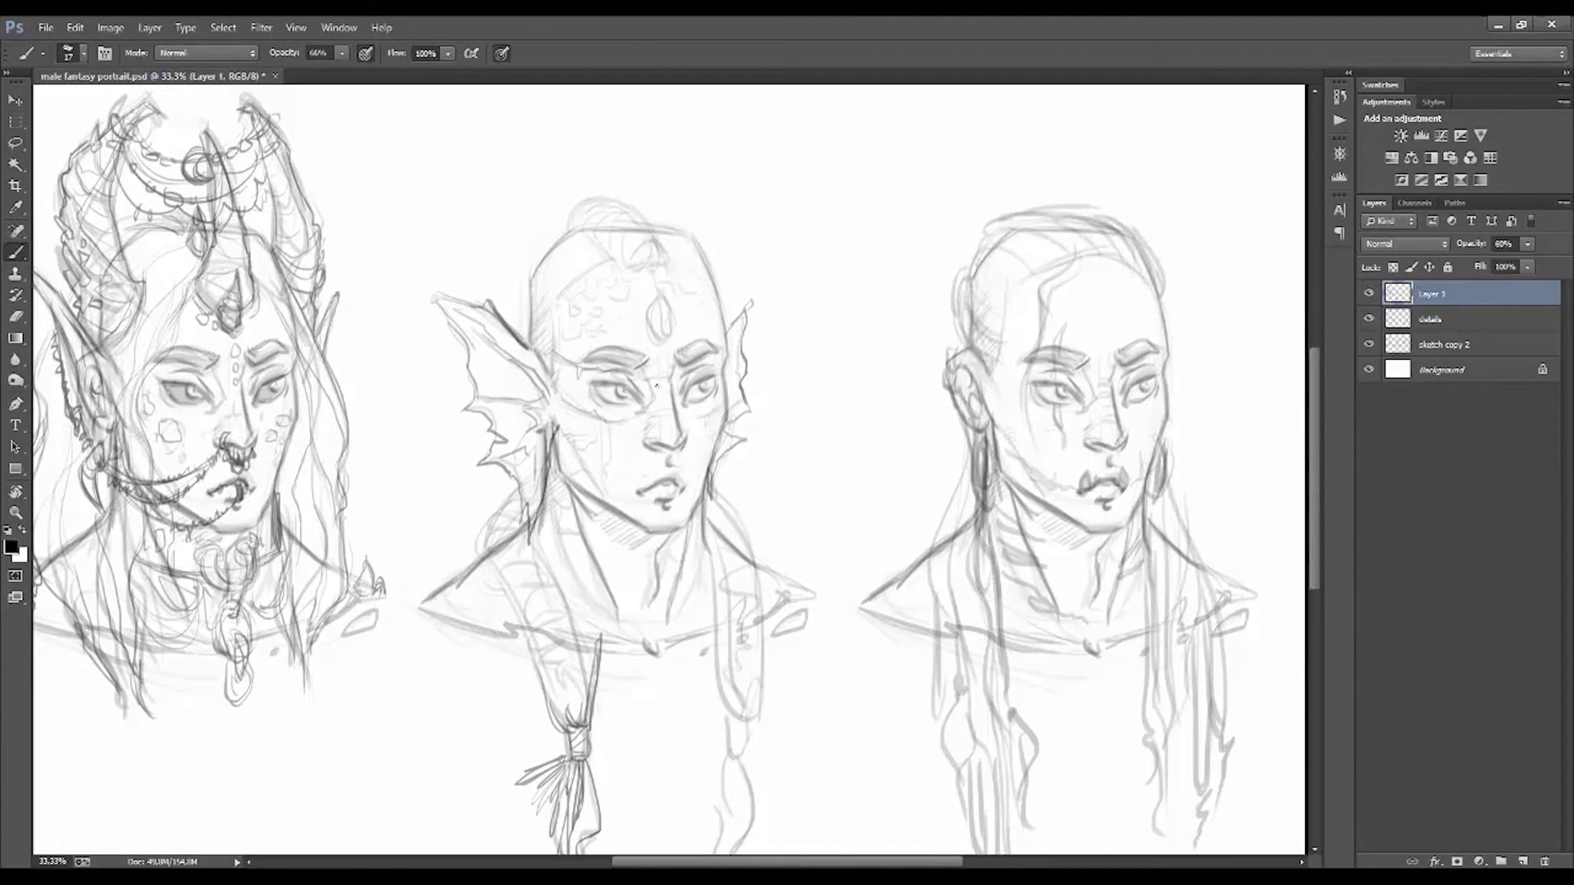
mouse_move(580, 200)
left_mouse_down()
mouse_move(644, 219)
mouse_move(627, 266)
mouse_move(662, 270)
left_mouse_up()
left_click_drag(550, 291, 608, 261)
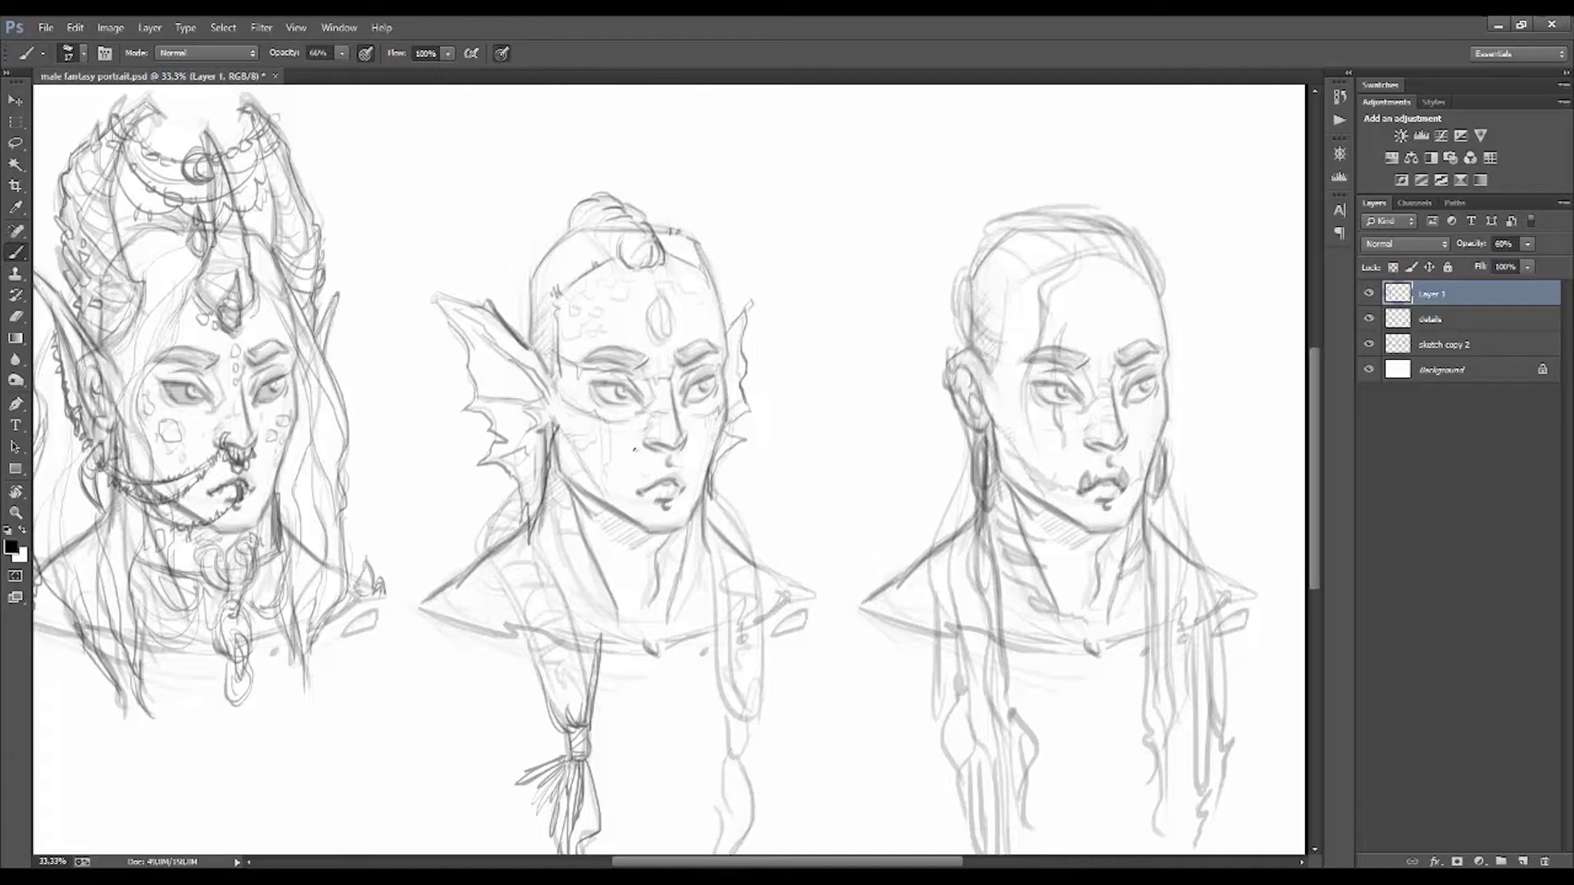
left_click_drag(550, 410, 598, 490)
Step: Ink strokes on the middle figure's face and a tied braid down the right side of its neck
scroll(666, 490, "down", 1)
left_click_drag(492, 463, 557, 693)
mouse_move(553, 549)
left_mouse_down()
mouse_move(544, 577)
mouse_move(582, 693)
mouse_move(547, 701)
left_mouse_up()
scroll(557, 697, "down", 1)
left_click_drag(488, 480, 537, 521)
left_click_drag(705, 450, 732, 494)
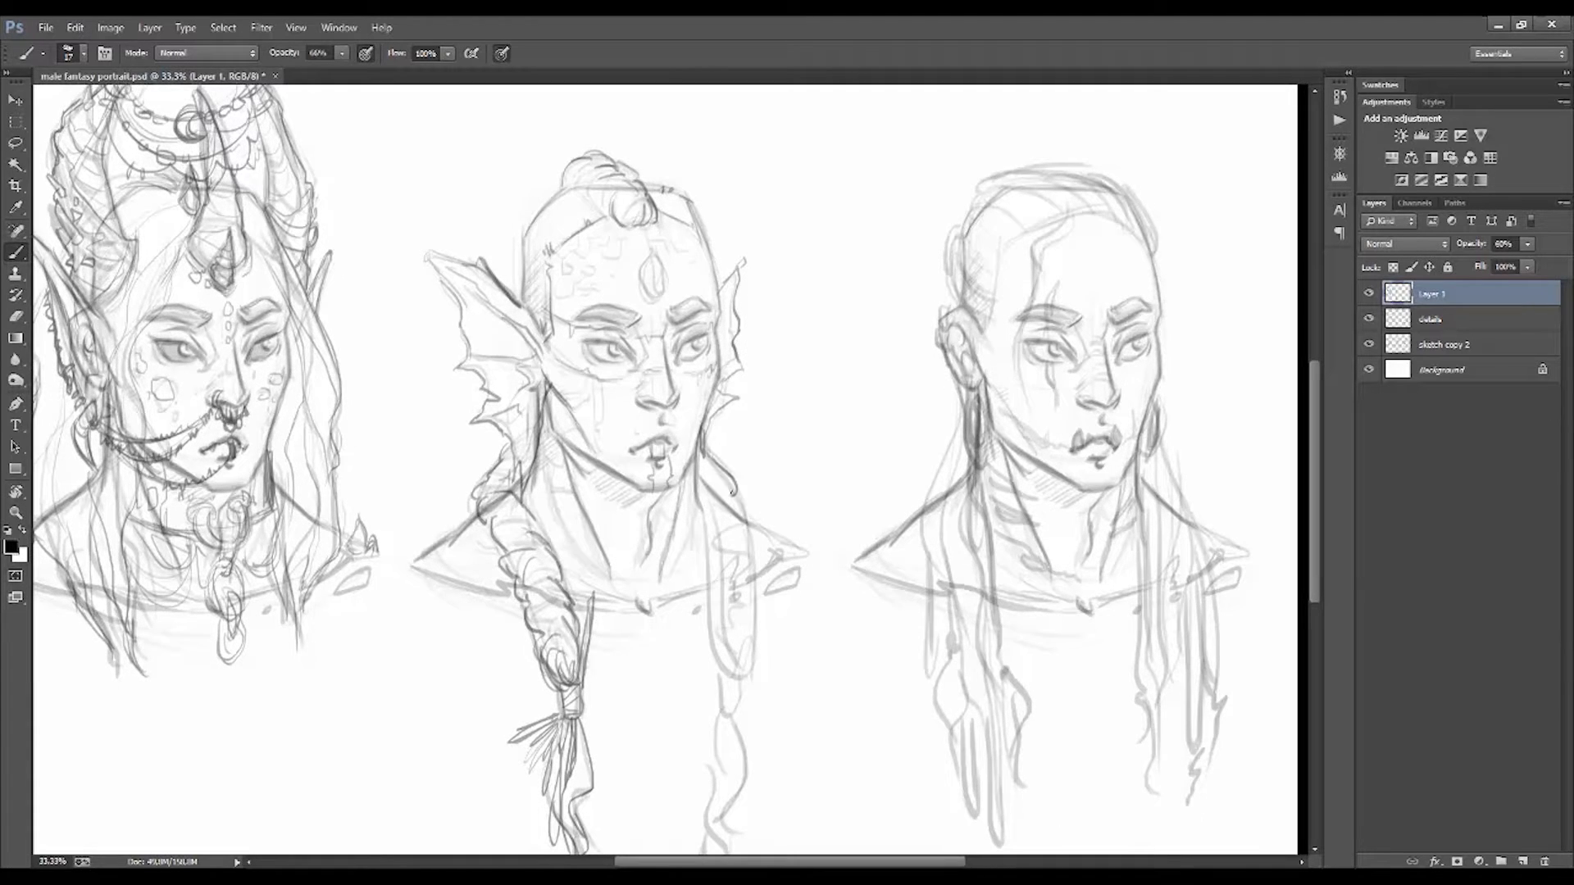
mouse_move(710, 550)
left_mouse_down()
mouse_move(723, 611)
mouse_move(755, 619)
left_mouse_up()
mouse_move(710, 602)
left_mouse_down()
mouse_move(725, 672)
mouse_move(758, 681)
mouse_move(736, 715)
left_mouse_up()
mouse_move(783, 655)
left_mouse_down()
mouse_move(677, 718)
mouse_move(811, 652)
left_mouse_up()
left_click_drag(725, 710, 767, 728)
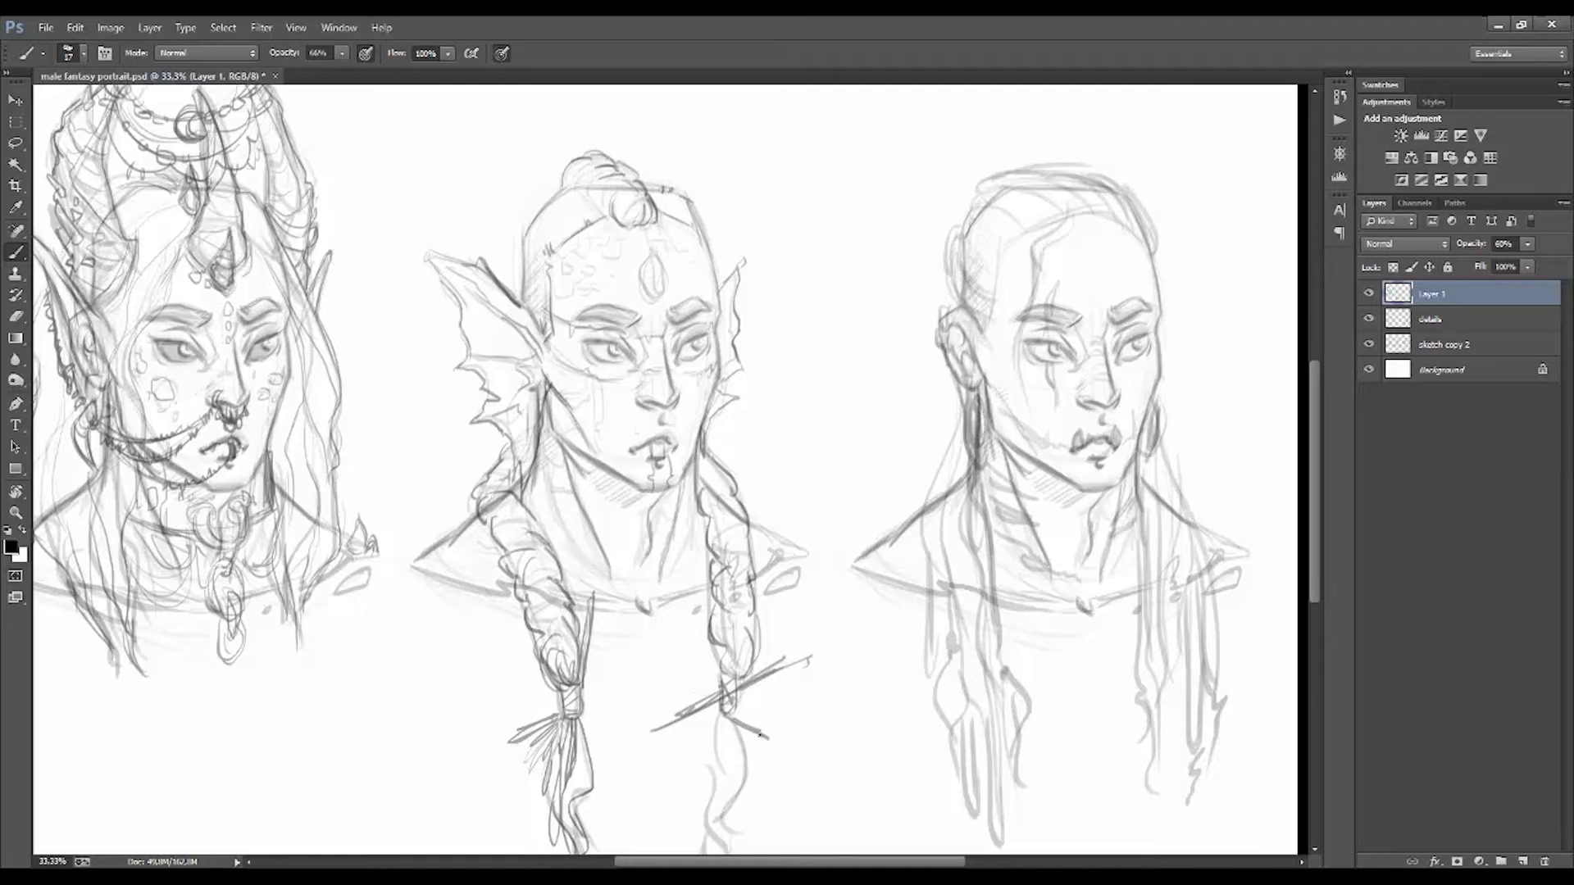
left_click_drag(791, 663, 788, 534)
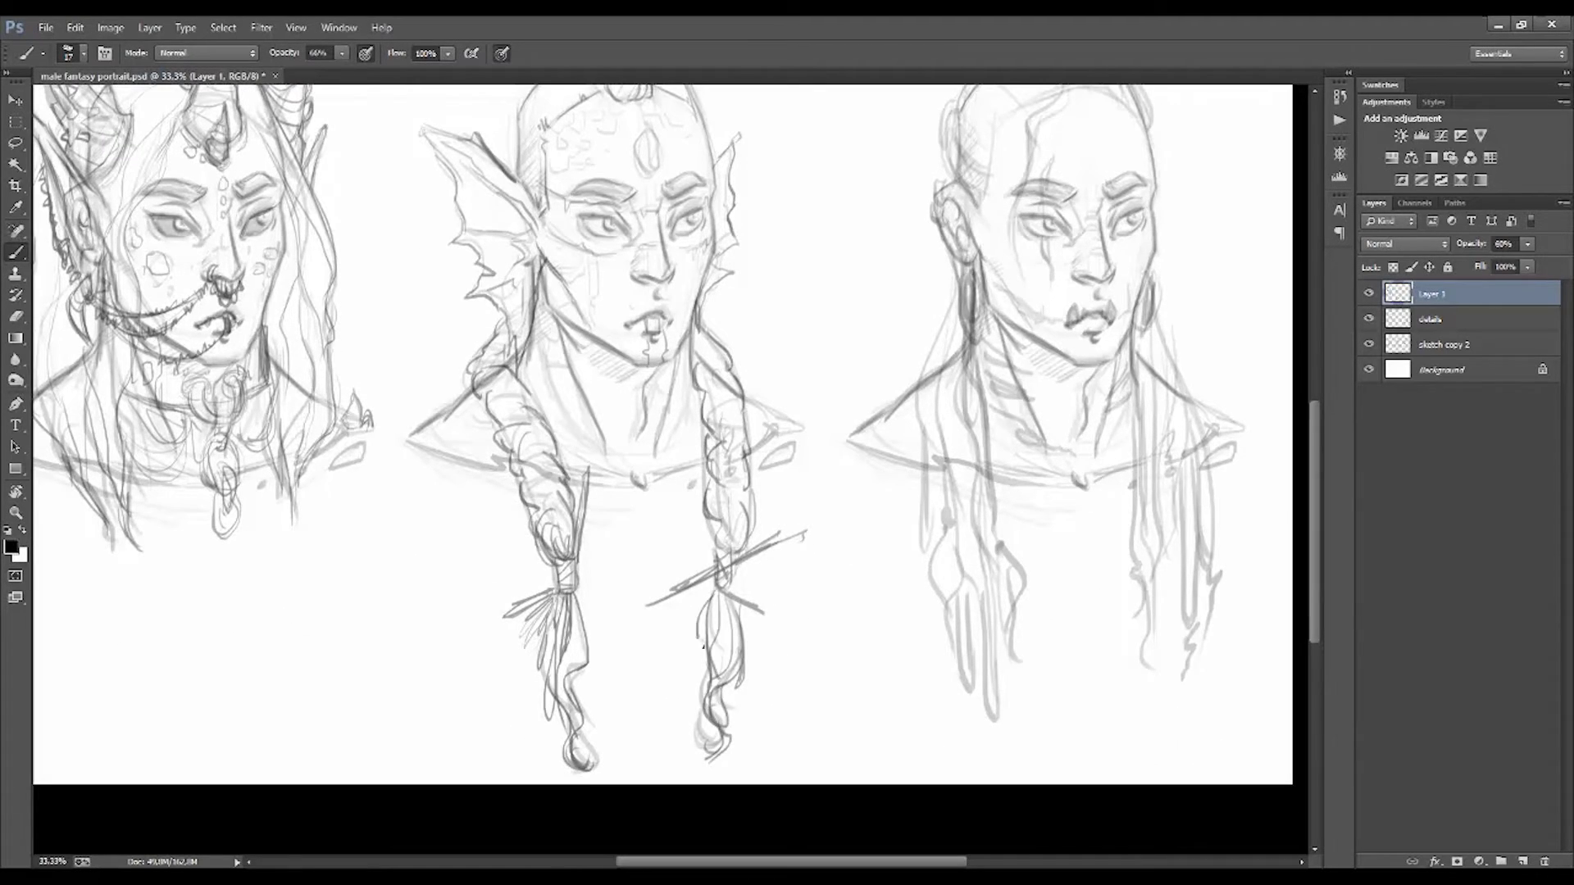
Step: Erase on sketch copy 2, then brush a beaded necklace across the middle figure's chest on Layer 1
mouse_move(708, 312)
left_mouse_down()
mouse_move(740, 428)
mouse_move(664, 422)
left_mouse_up()
left_click(1443, 344)
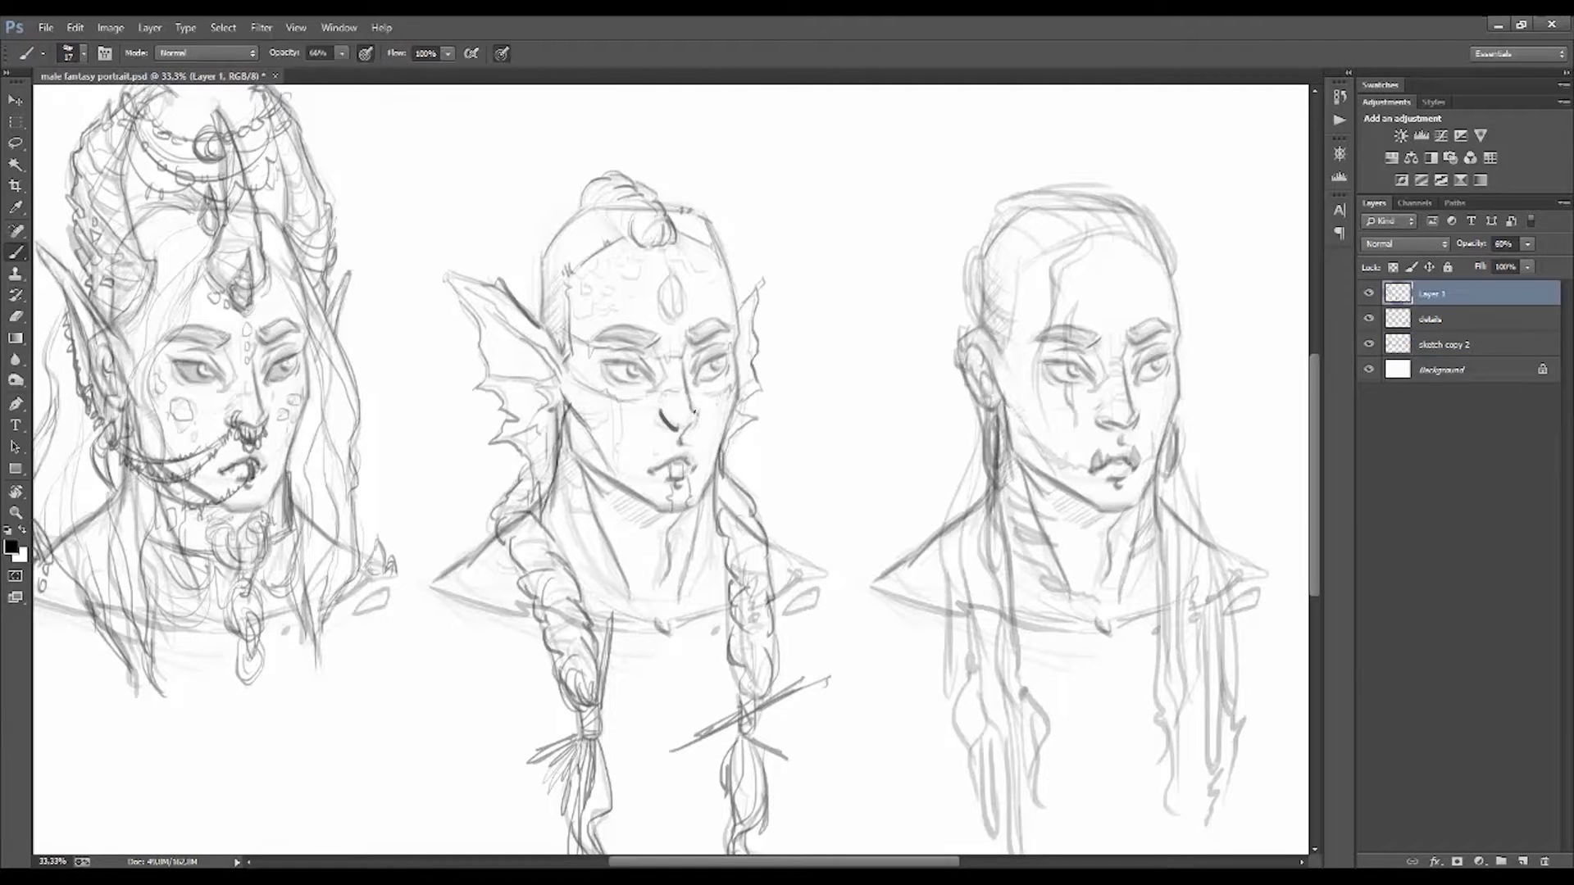
key("e")
left_click(1430, 294)
key("b")
mouse_move(601, 576)
left_mouse_down()
mouse_move(498, 618)
mouse_move(541, 655)
mouse_move(610, 623)
left_mouse_up()
left_click_drag(519, 660, 594, 707)
Step: Add dangling pendants to the necklace and a nose stroke, then reset the canvas rotation upright
mouse_move(605, 681)
left_mouse_down()
mouse_move(605, 647)
mouse_move(402, 576)
left_mouse_up()
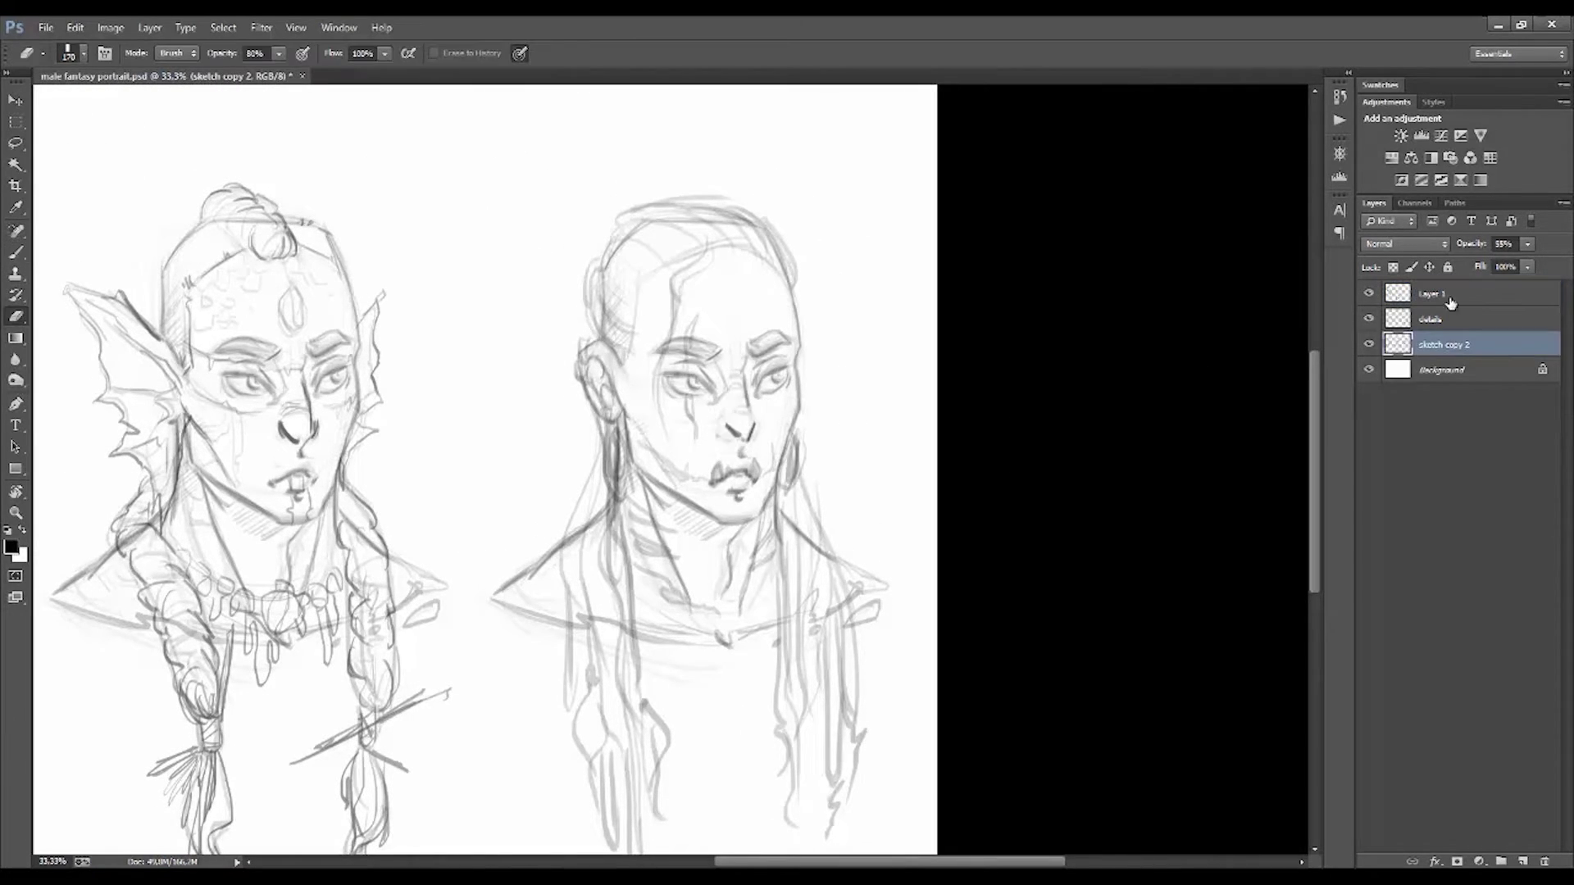
left_click_drag(750, 438, 752, 406)
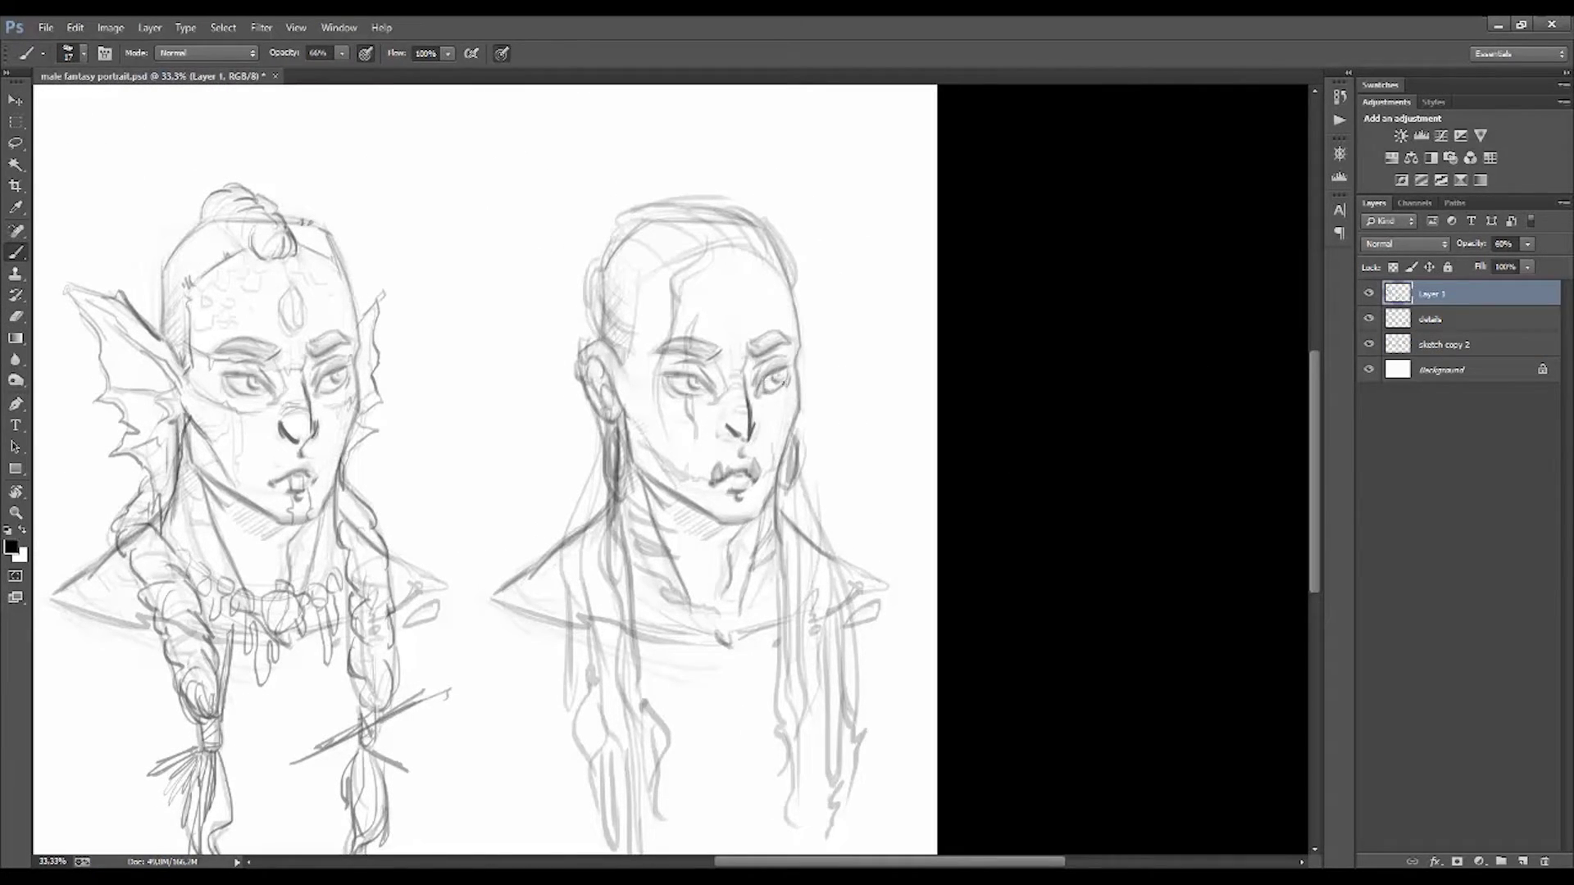
left_click(667, 351, "ctrl")
left_click(688, 383, "ctrl")
left_click_drag(641, 382, 1134, 572)
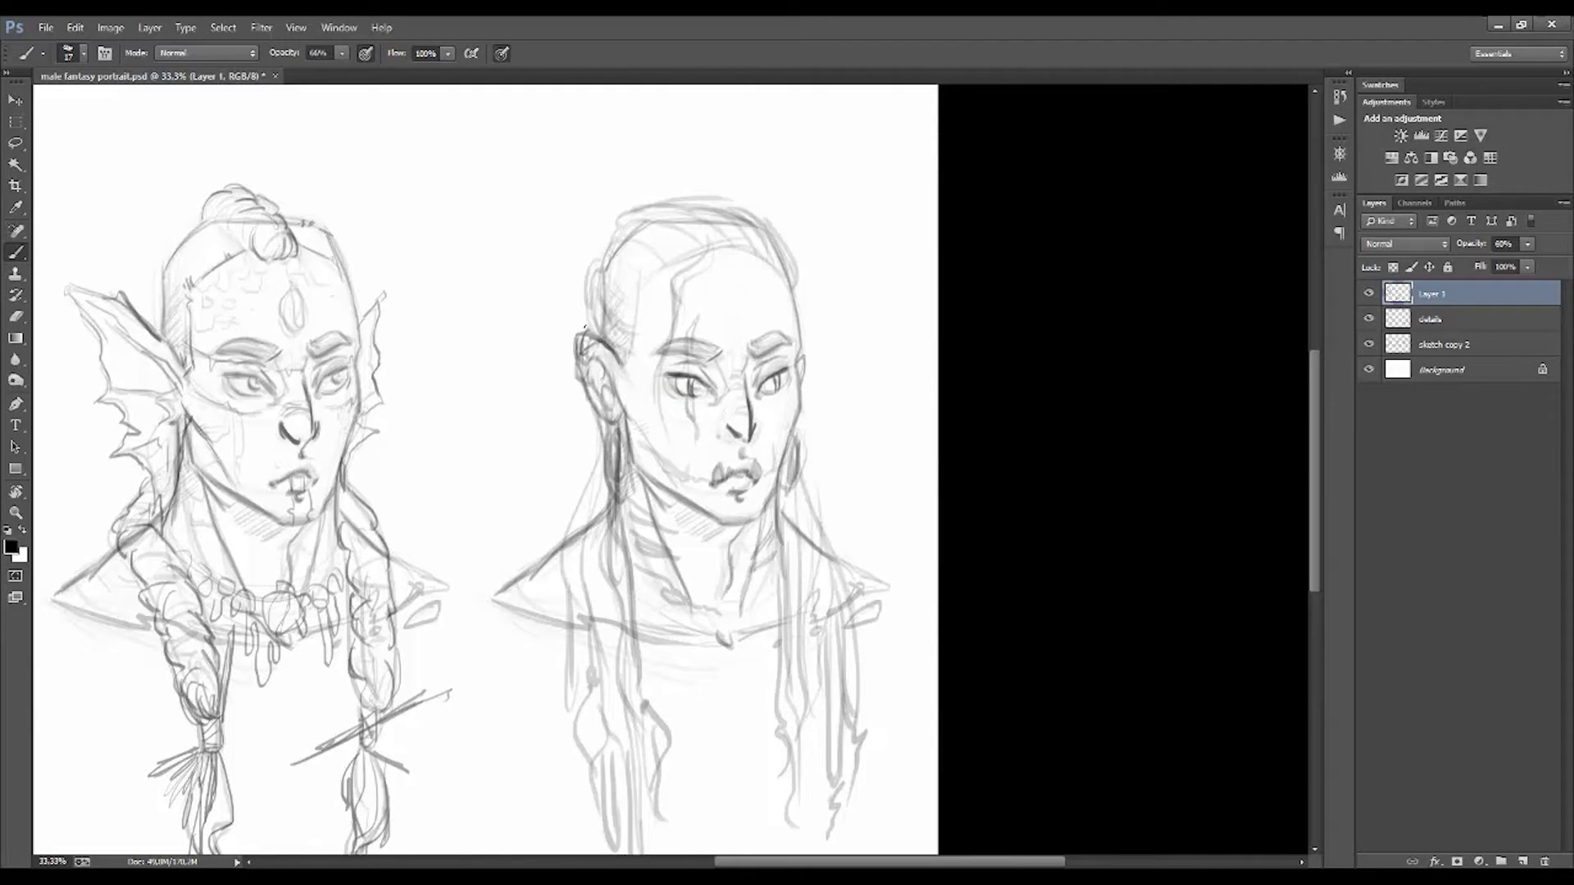
Step: Redraw the right portrait's ear and ink two darkened hoop earrings on Layer 1
left_click_drag(578, 358, 602, 345)
left_click_drag(610, 430, 617, 483)
key("e")
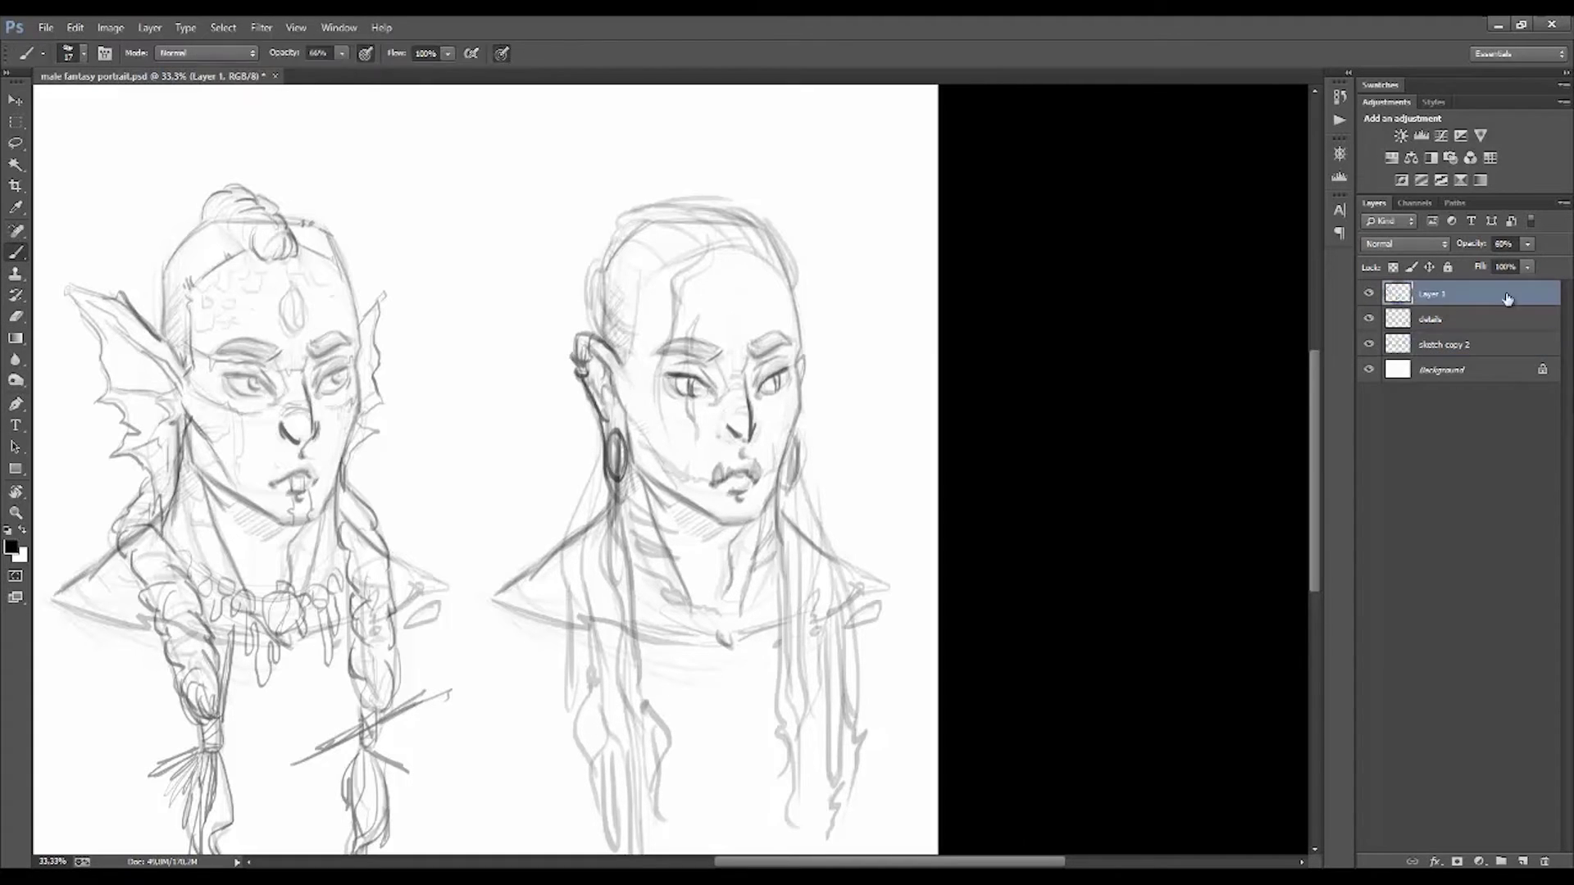
left_click(1431, 319)
left_click(1411, 345)
left_click(1430, 294)
key("b")
mouse_move(611, 431)
left_mouse_down()
mouse_move(623, 492)
mouse_move(630, 425)
left_mouse_up()
left_click_drag(791, 443, 791, 504)
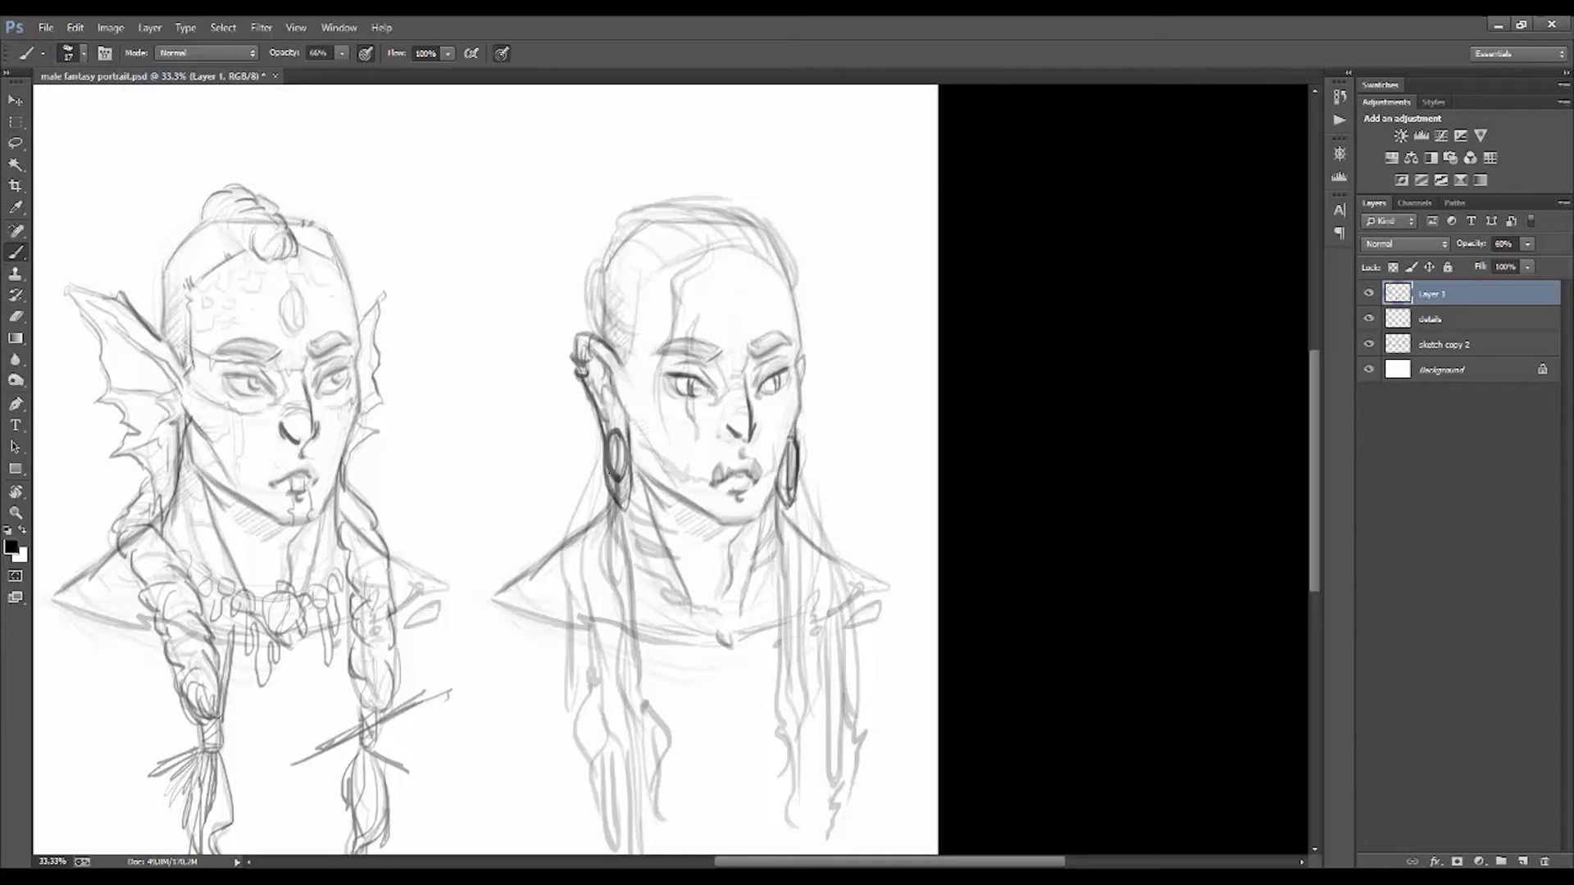
left_click_drag(611, 433, 617, 449)
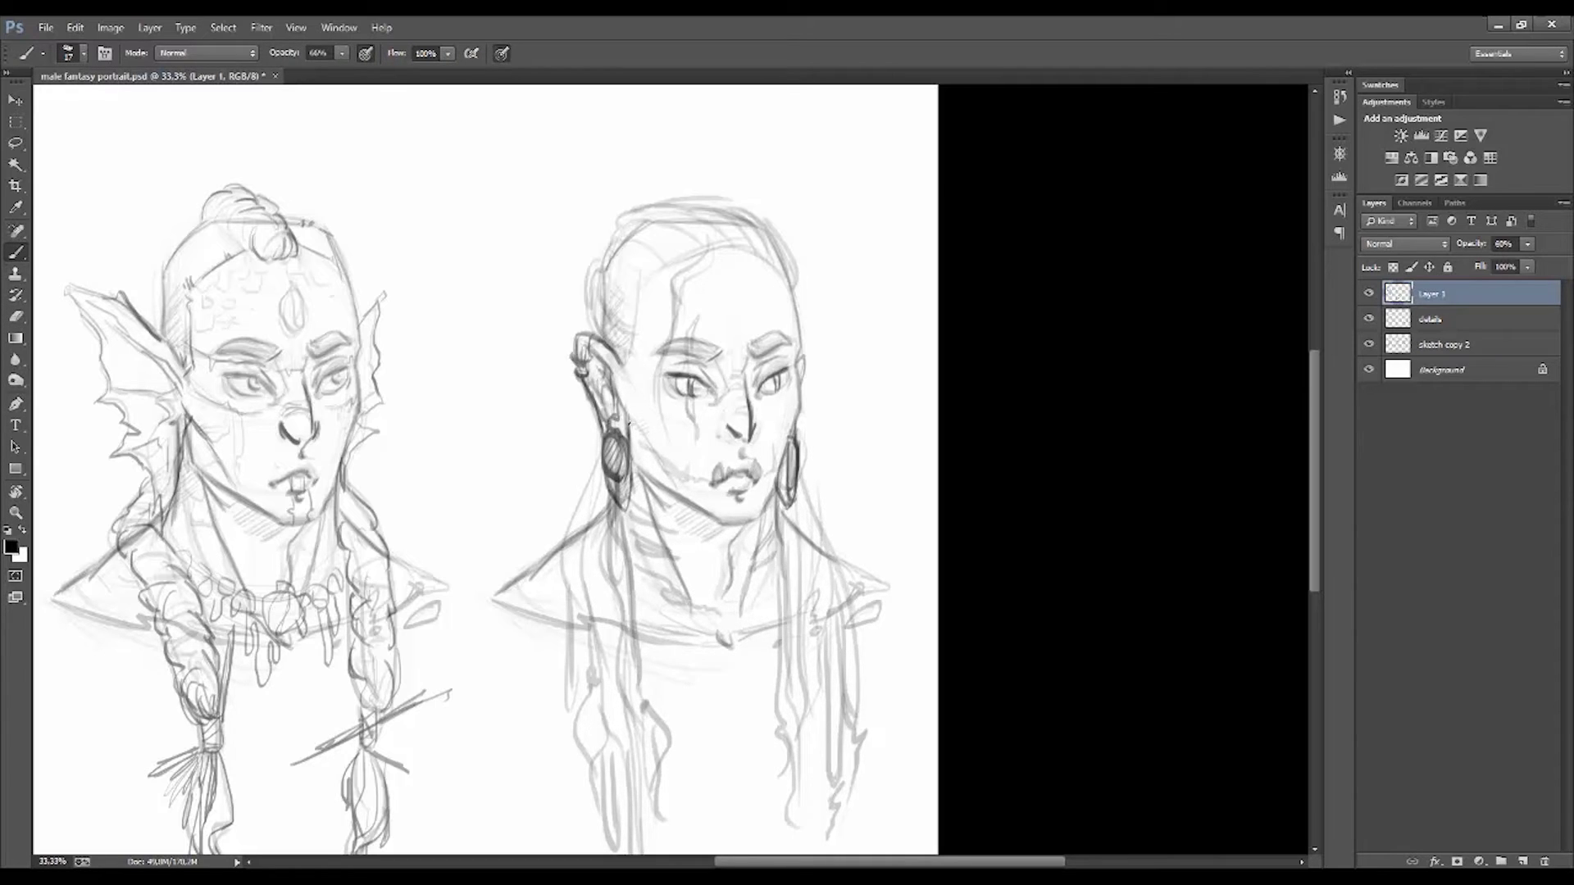
left_click_drag(746, 427, 710, 435)
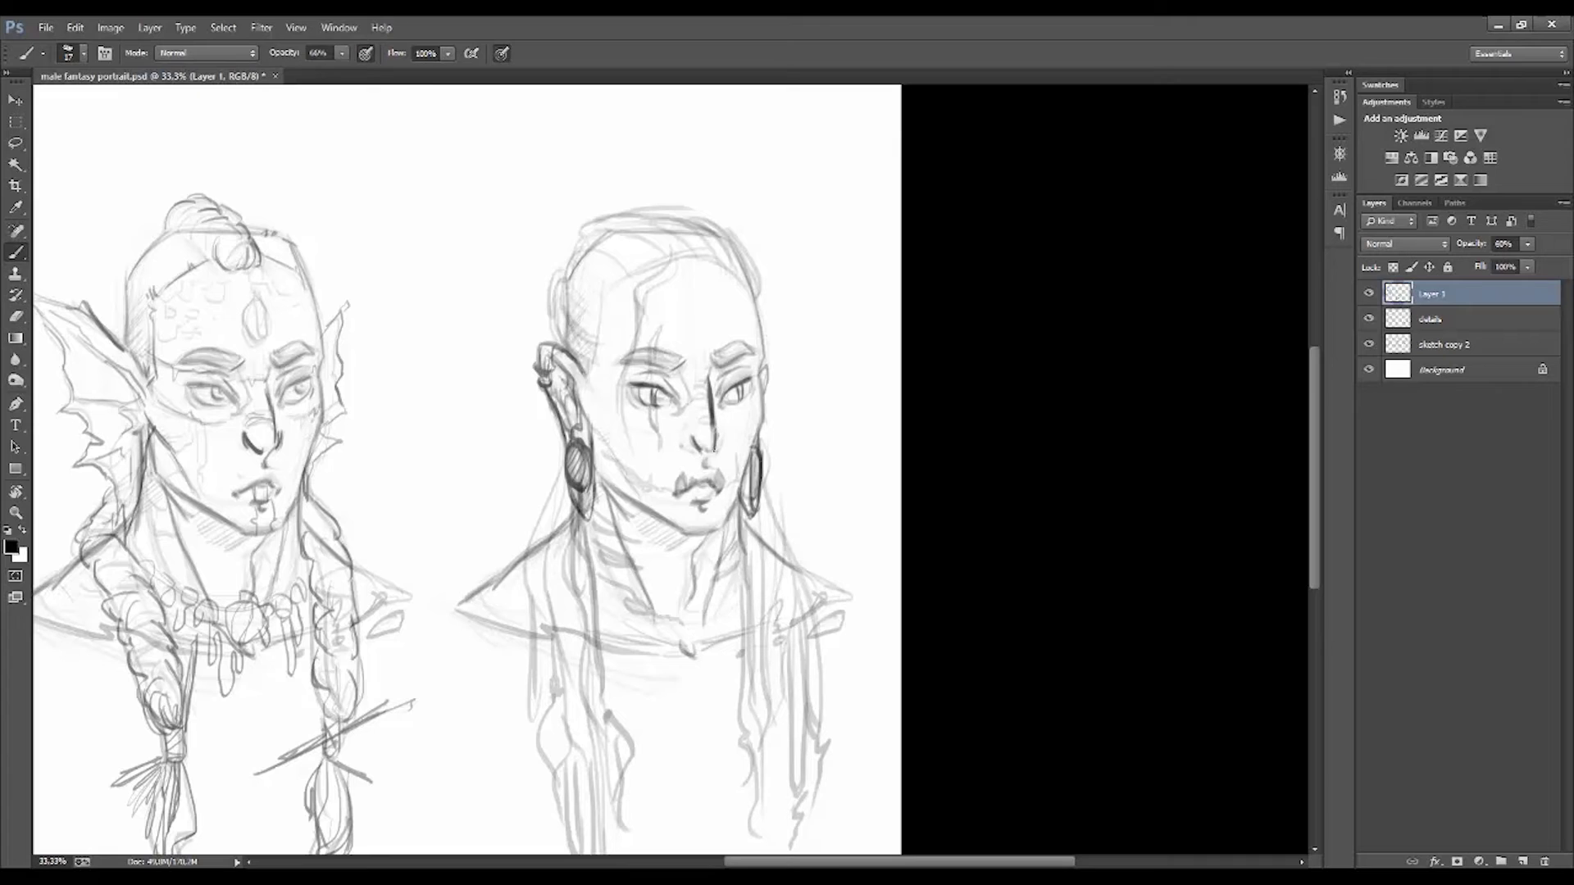
Step: Draw dark swept-back hair strands from the ear over the crown, plus a strand past the left eye
left_click_drag(602, 318, 567, 274)
left_click_drag(574, 350, 564, 286)
mouse_move(599, 390)
left_mouse_down()
mouse_move(587, 316)
mouse_move(549, 272)
left_mouse_up()
mouse_move(578, 344)
left_mouse_down()
mouse_move(587, 273)
mouse_move(656, 215)
mouse_move(701, 211)
mouse_move(733, 233)
left_mouse_up()
mouse_move(598, 229)
left_mouse_down()
mouse_move(564, 270)
mouse_move(607, 241)
left_mouse_up()
mouse_move(611, 271)
left_mouse_down()
mouse_move(642, 263)
mouse_move(659, 218)
left_mouse_up()
mouse_move(693, 261)
left_mouse_down()
mouse_move(725, 221)
mouse_move(755, 297)
left_mouse_up()
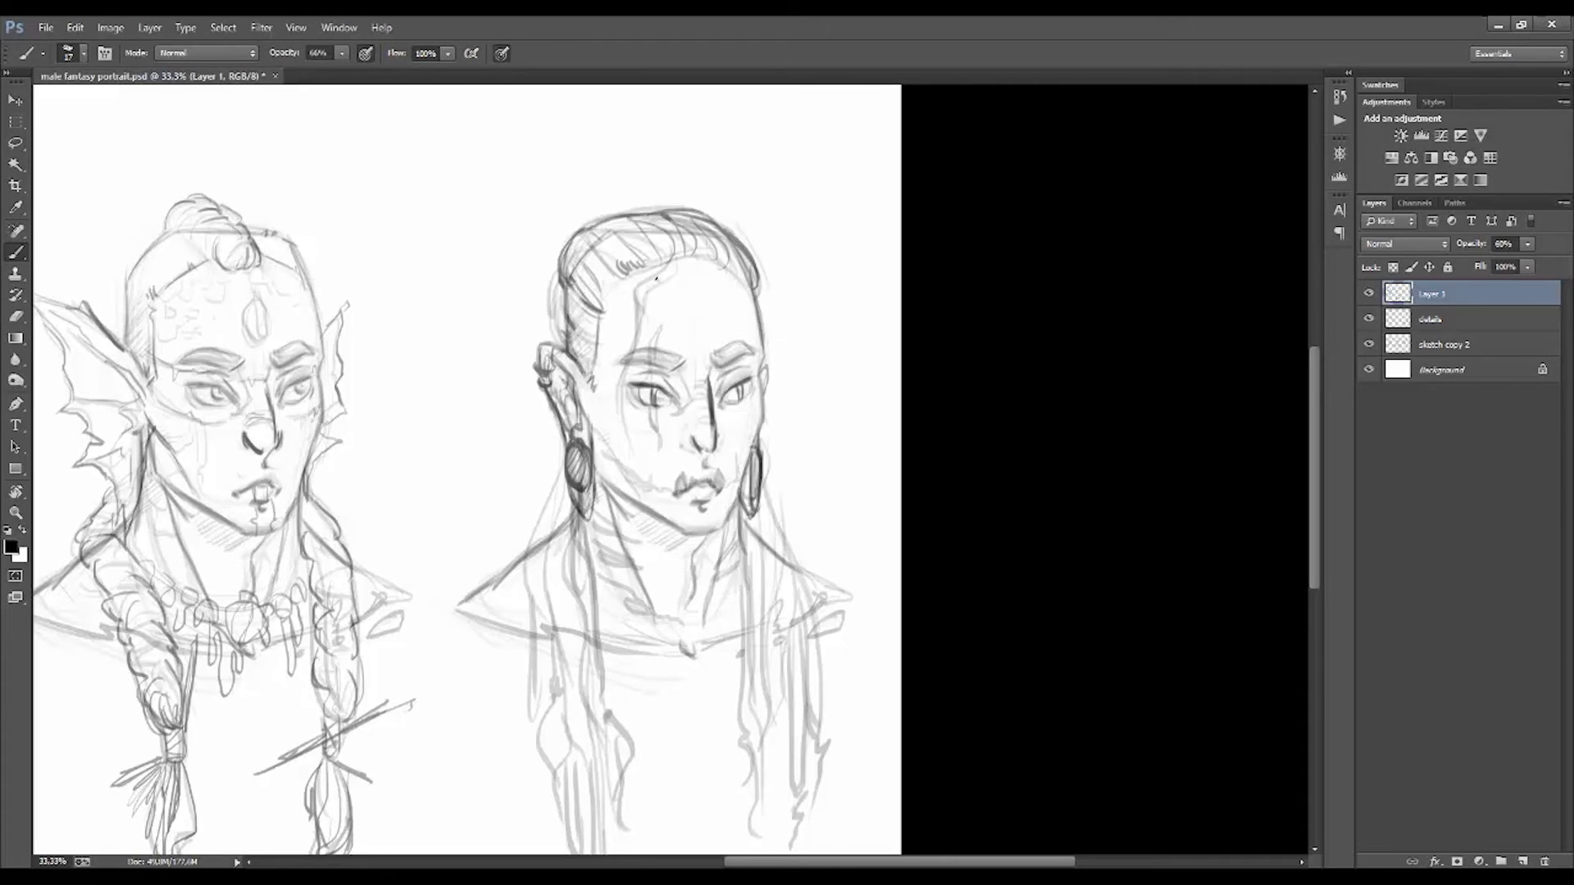
left_click_drag(671, 255, 644, 425)
left_click_drag(768, 464, 774, 428)
Step: Erase stray strokes on the right portrait's face on the sketch layer
key("e")
key("alt+bracketleft")
key("alt+bracketleft")
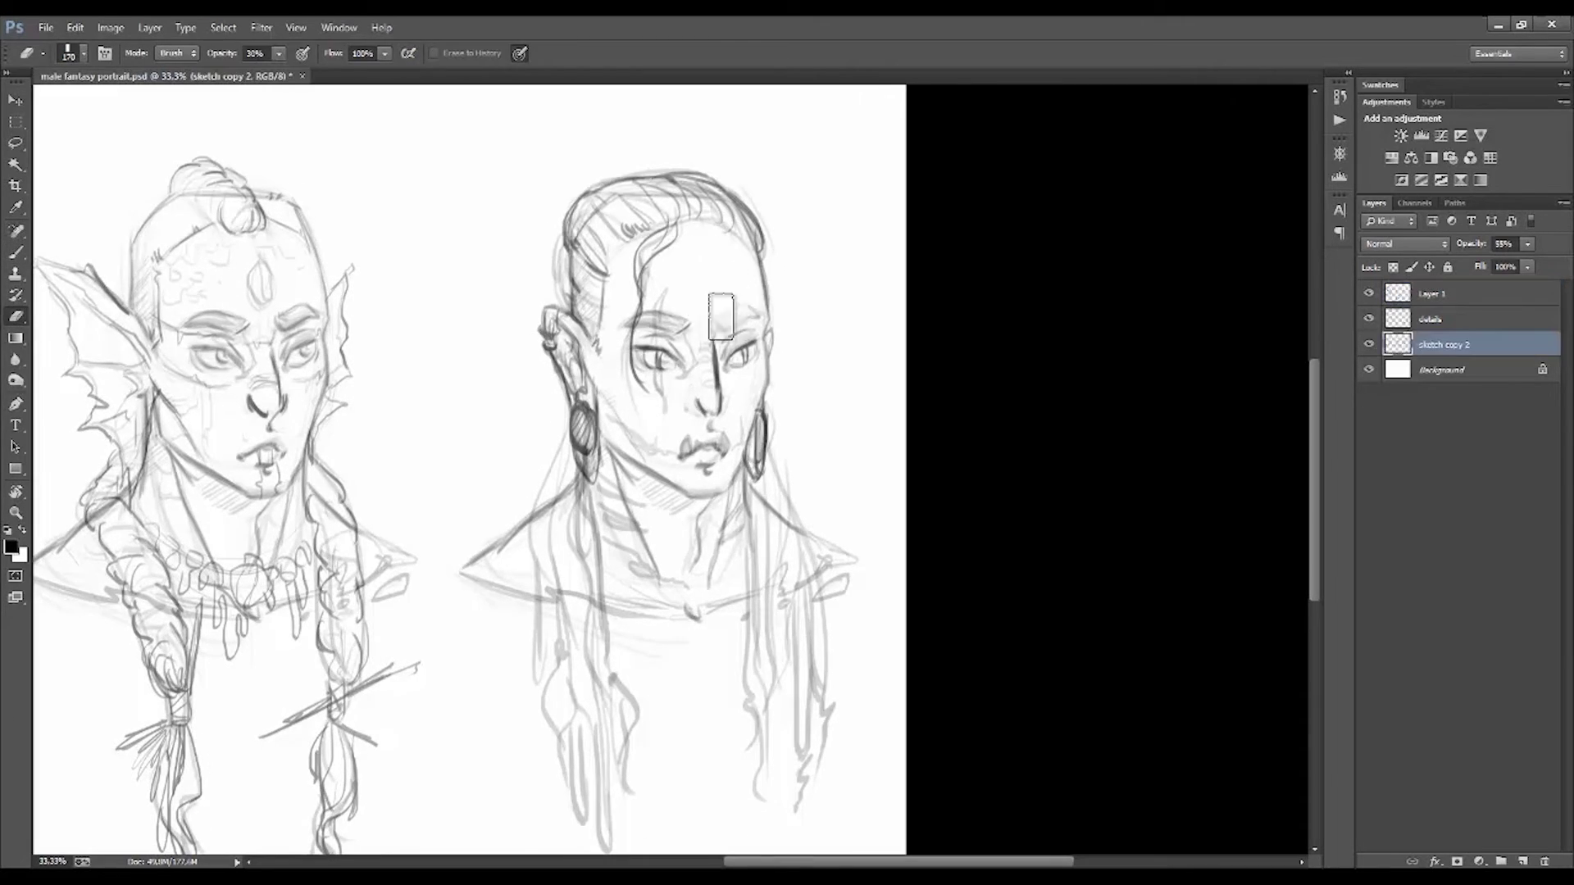
mouse_move(738, 278)
left_mouse_down()
mouse_move(655, 336)
mouse_move(758, 312)
mouse_move(1030, 499)
left_mouse_up()
key("alt+bracketright")
key("alt+bracketright")
key("b")
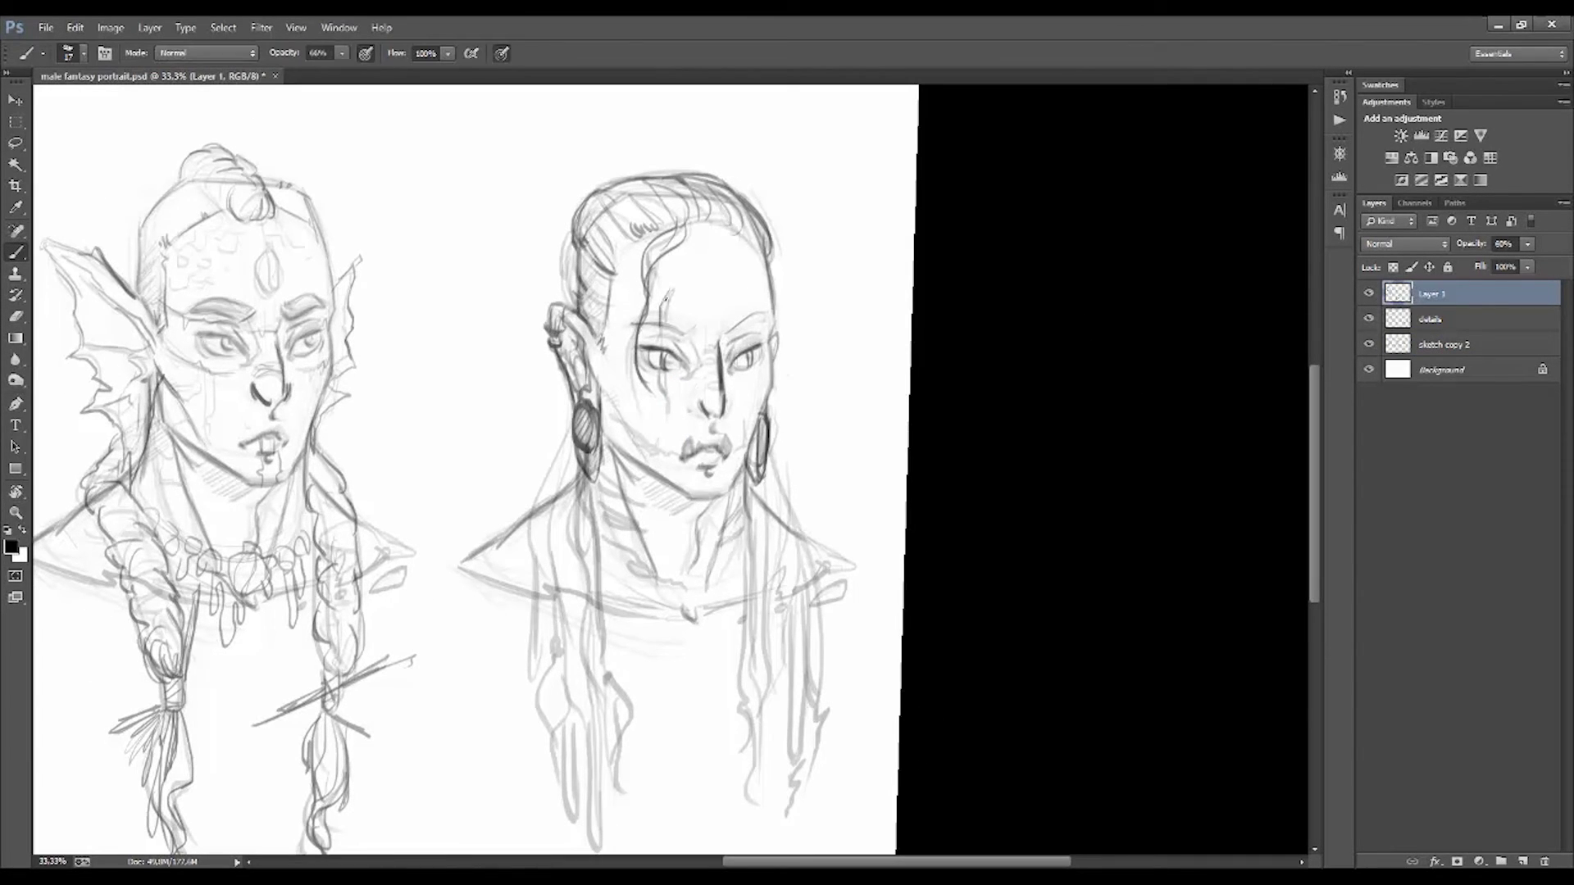
Step: Rotate the canvas view, tilting it and bringing it back toward level
left_click_drag(671, 405, 689, 386)
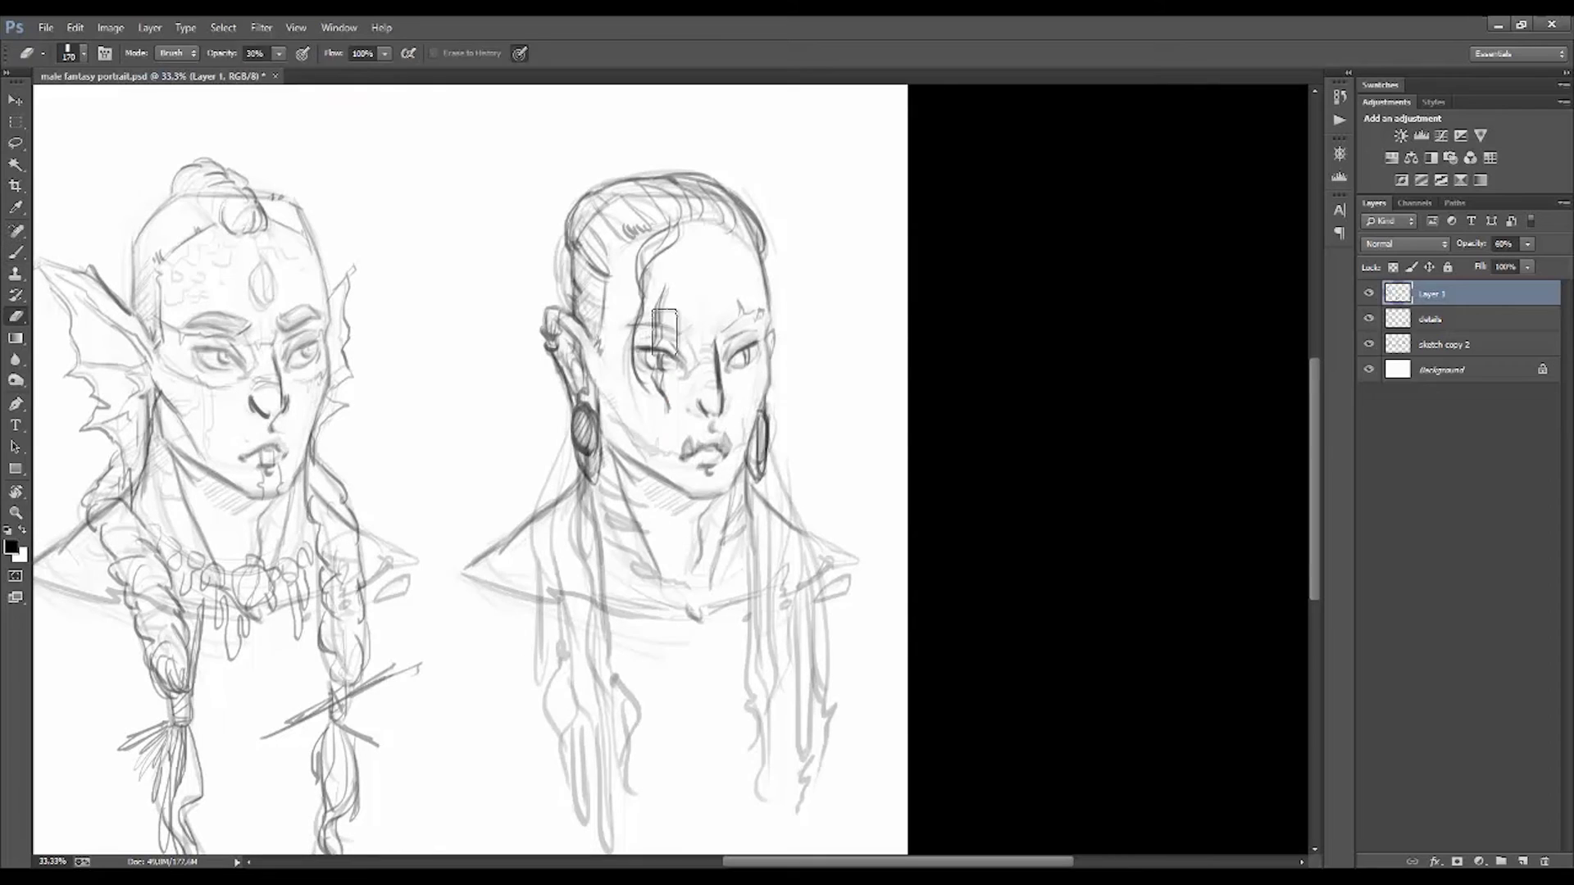
mouse_move(633, 367)
left_mouse_down()
mouse_move(1088, 415)
mouse_move(576, 249)
left_mouse_up()
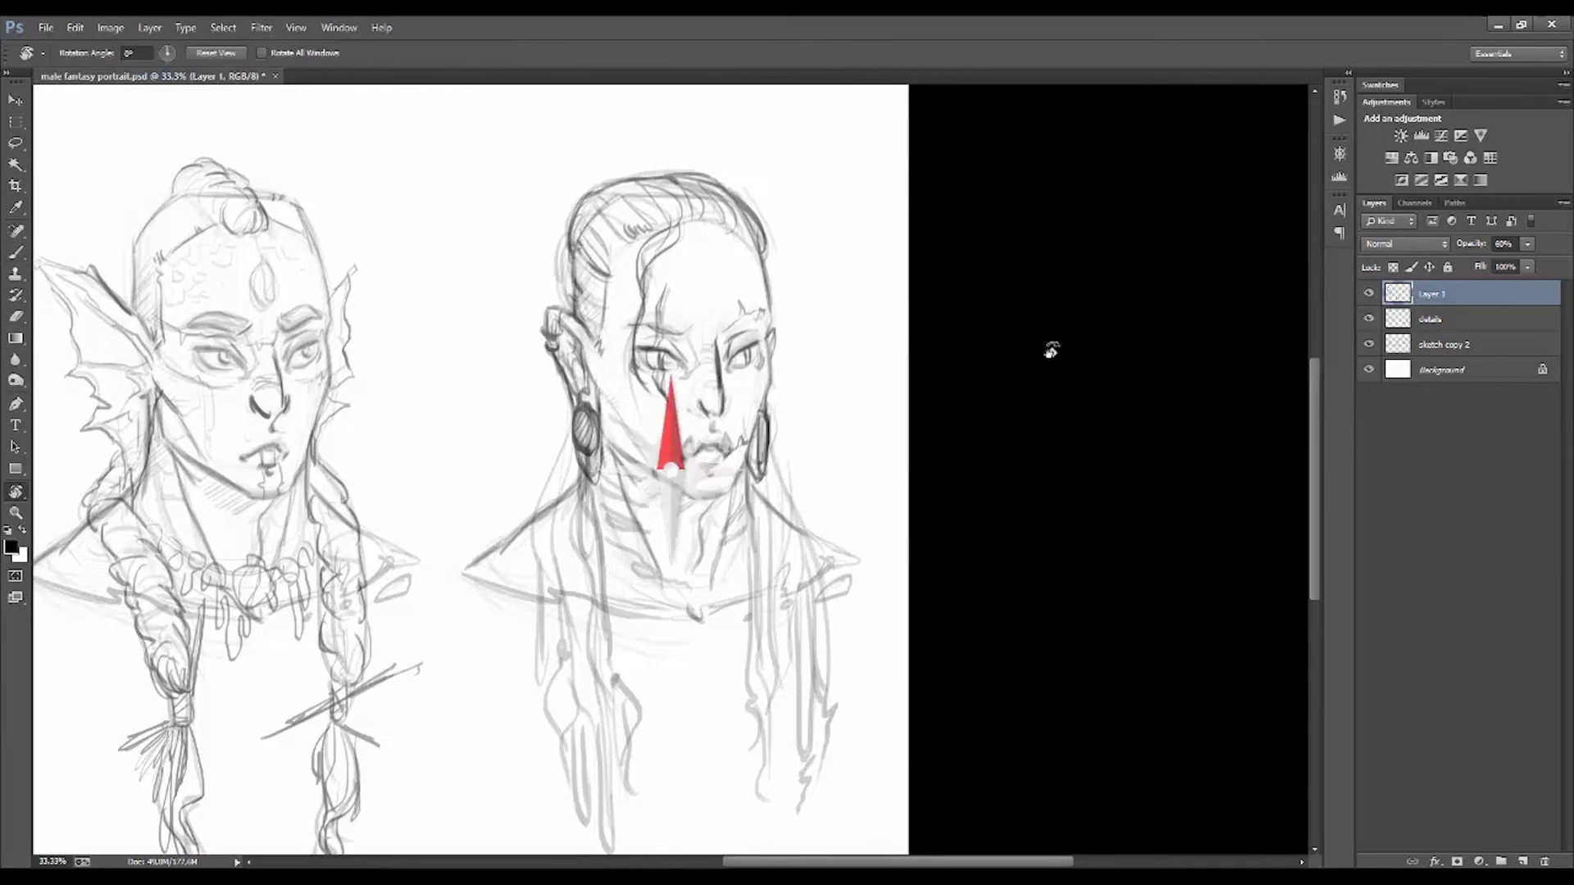
left_click_drag(1055, 351, 1048, 326)
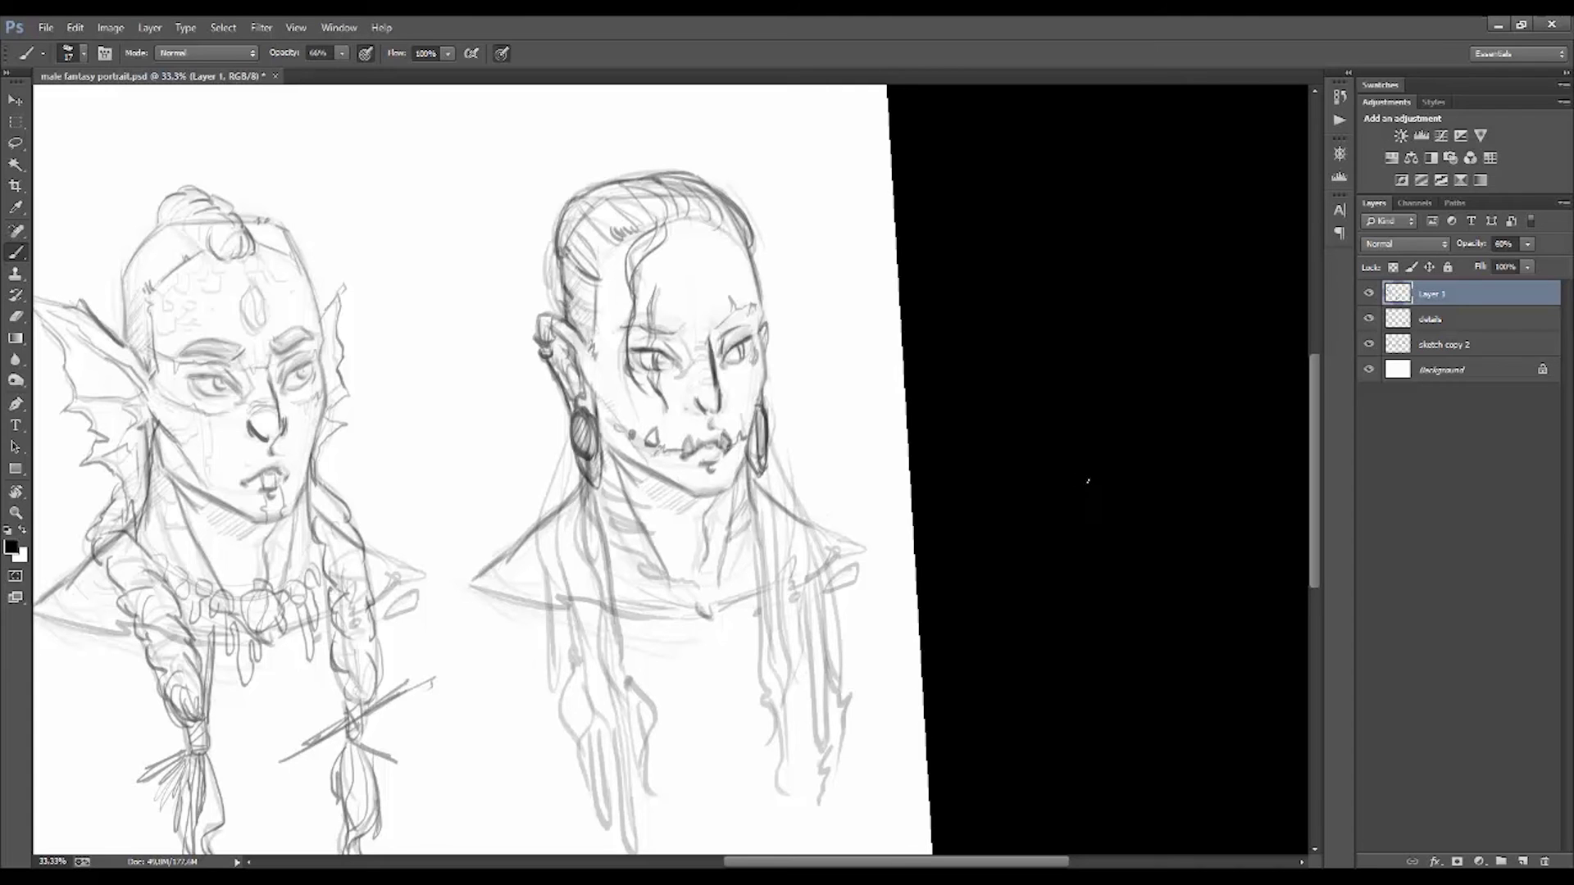
mouse_move(1087, 481)
left_mouse_down()
mouse_move(1077, 468)
mouse_move(1024, 479)
left_mouse_up()
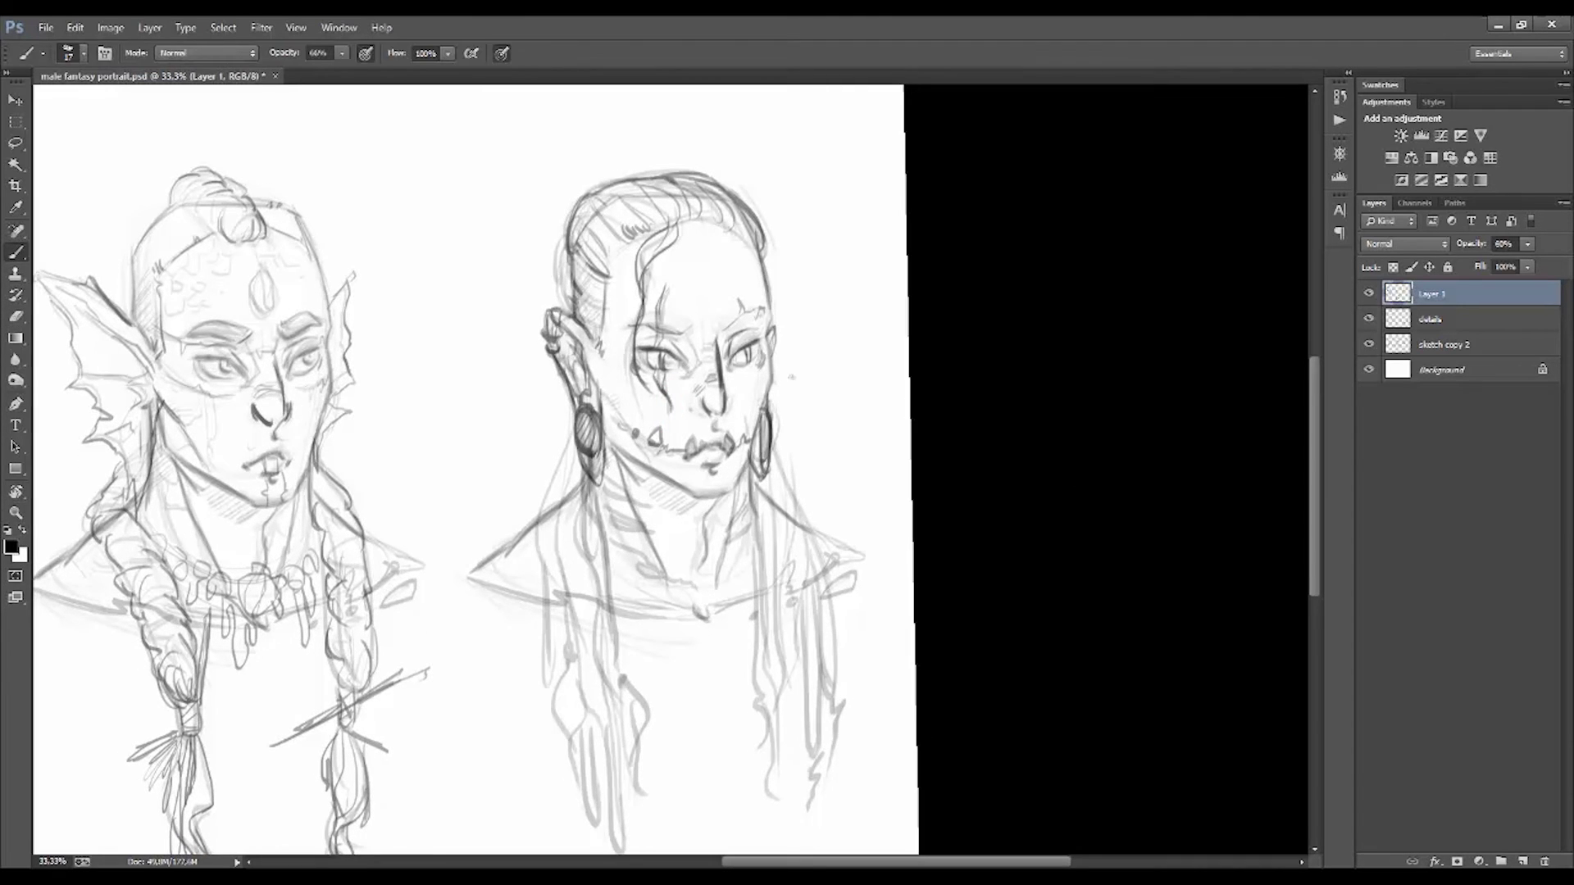
Step: Draw pins through both earrings, undoing the stray hatch strokes beside the shoulder
left_click_drag(574, 427, 542, 430)
left_click_drag(572, 440, 542, 450)
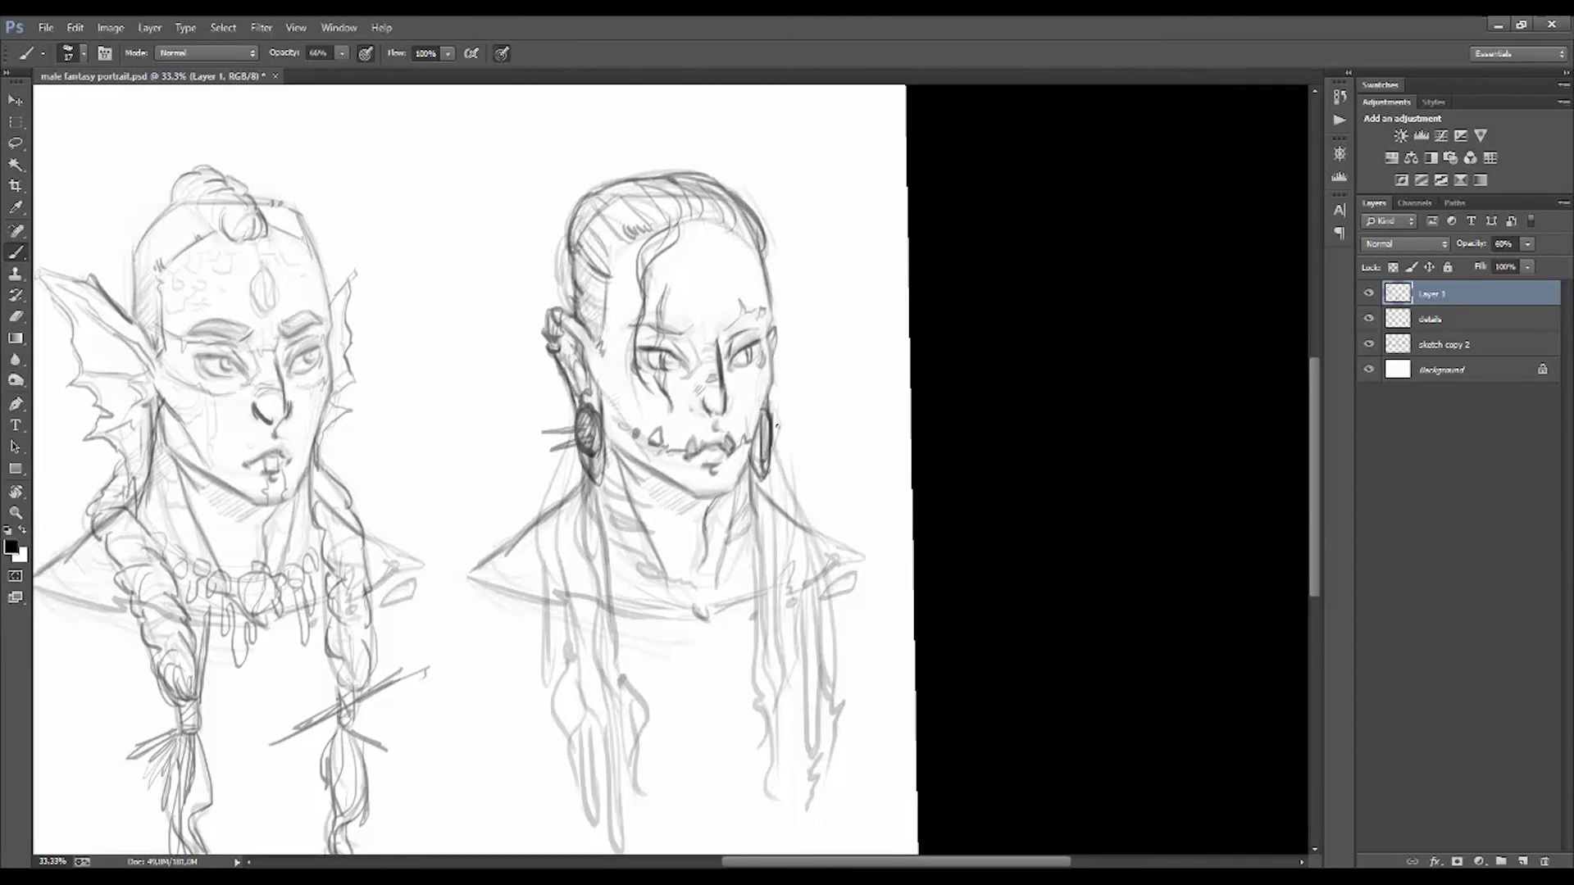
left_click_drag(464, 514, 509, 569)
left_click_drag(472, 443, 528, 566)
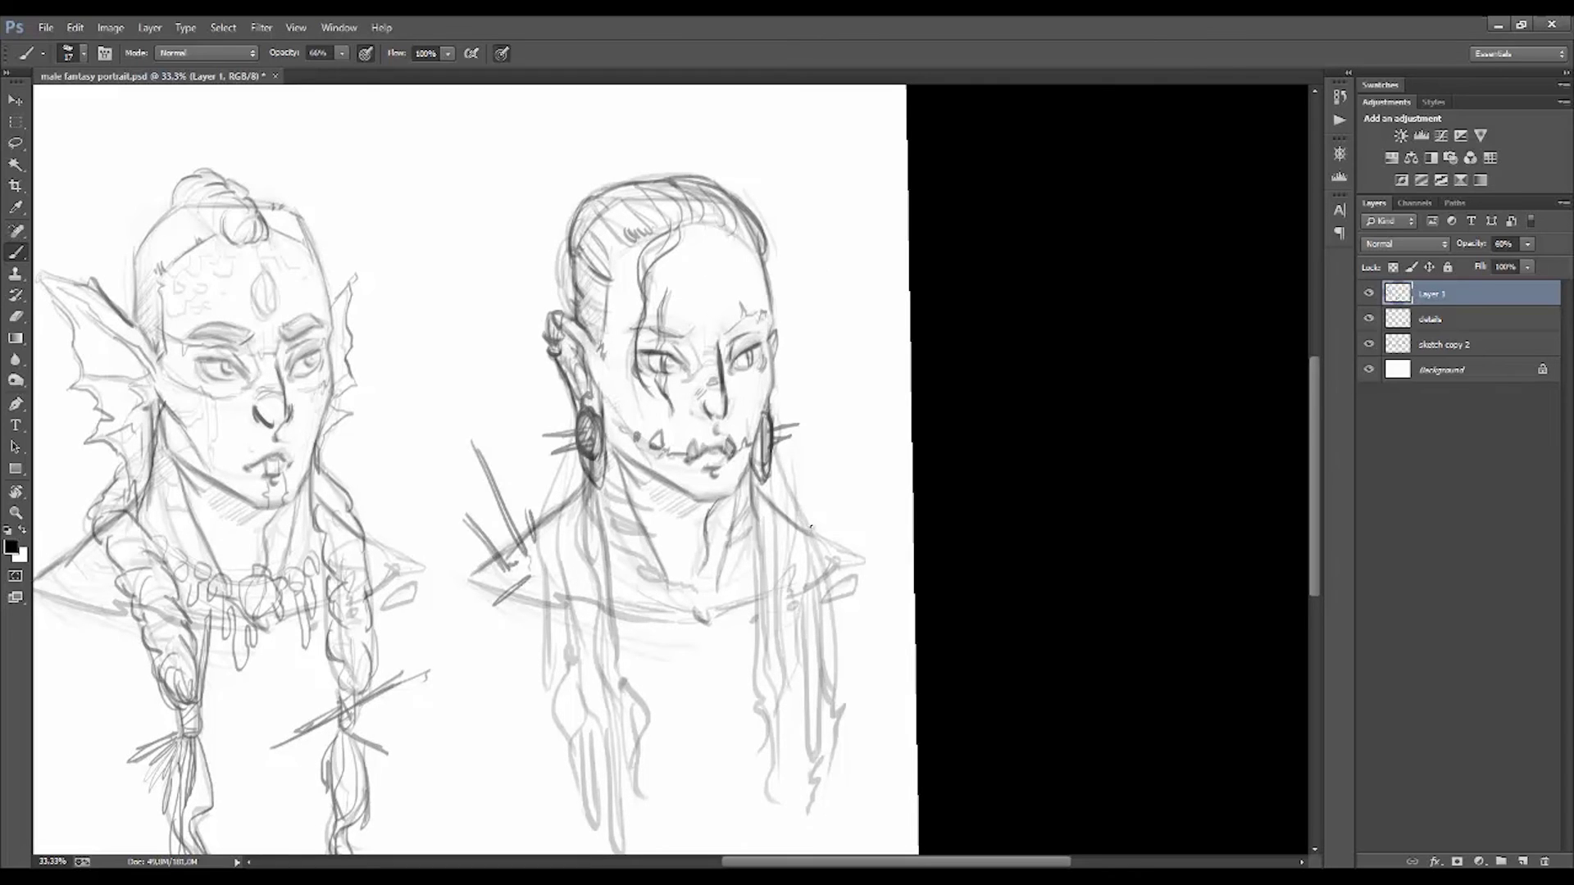
left_click_drag(820, 492, 840, 558)
key("ctrl+alt+z")
key("ctrl+alt+z")
key("ctrl+alt+z")
key("ctrl+alt+z")
left_click_drag(574, 434, 538, 541)
Step: Add neck and shoulder lines, then lengthen the left hair strands with bead dots
left_click_drag(566, 479, 538, 606)
left_click_drag(820, 455, 775, 574)
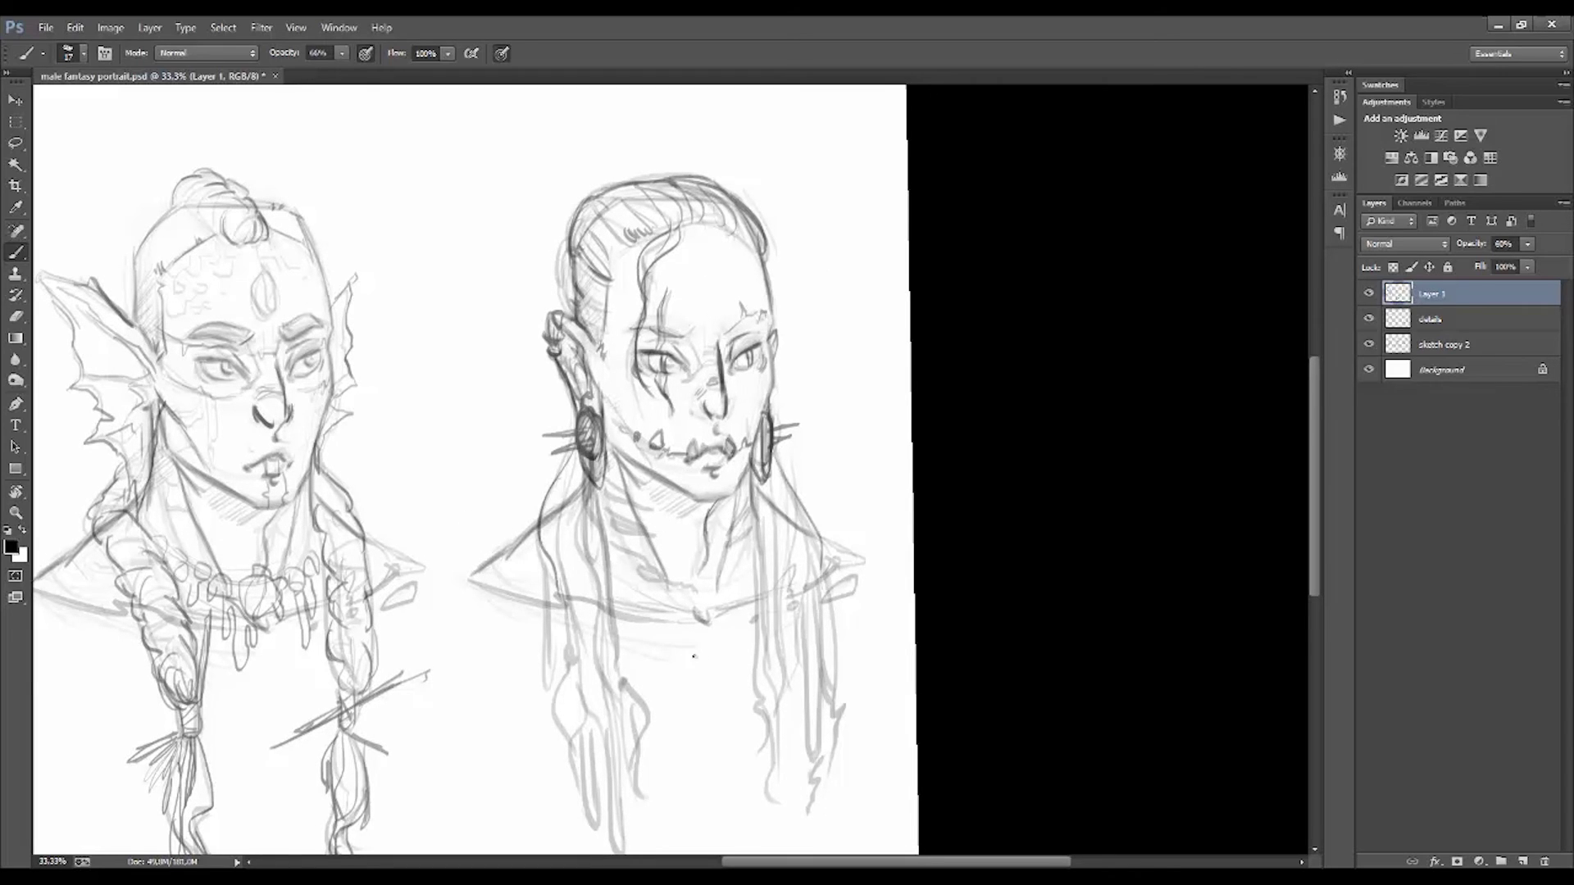
scroll(693, 656, "down", 1)
mouse_move(592, 464)
left_mouse_down()
mouse_move(559, 623)
mouse_move(574, 742)
left_mouse_up()
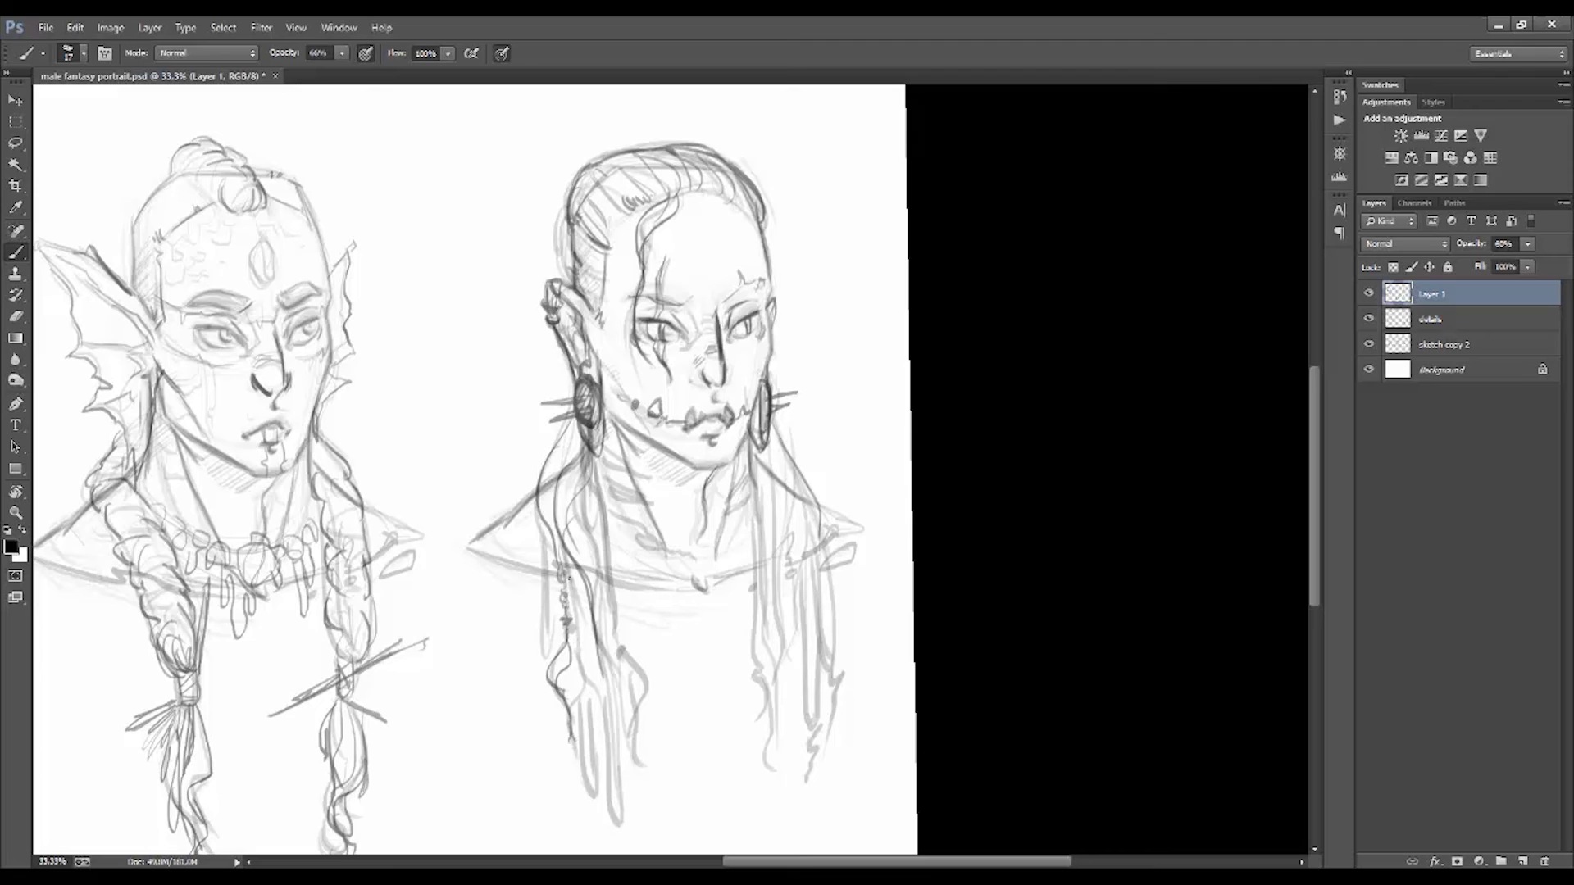
left_click_drag(574, 578, 586, 750)
left_click_drag(583, 631, 605, 791)
left_click_drag(606, 684, 621, 837)
left_click_drag(619, 681, 623, 746)
left_click_drag(554, 512, 533, 647)
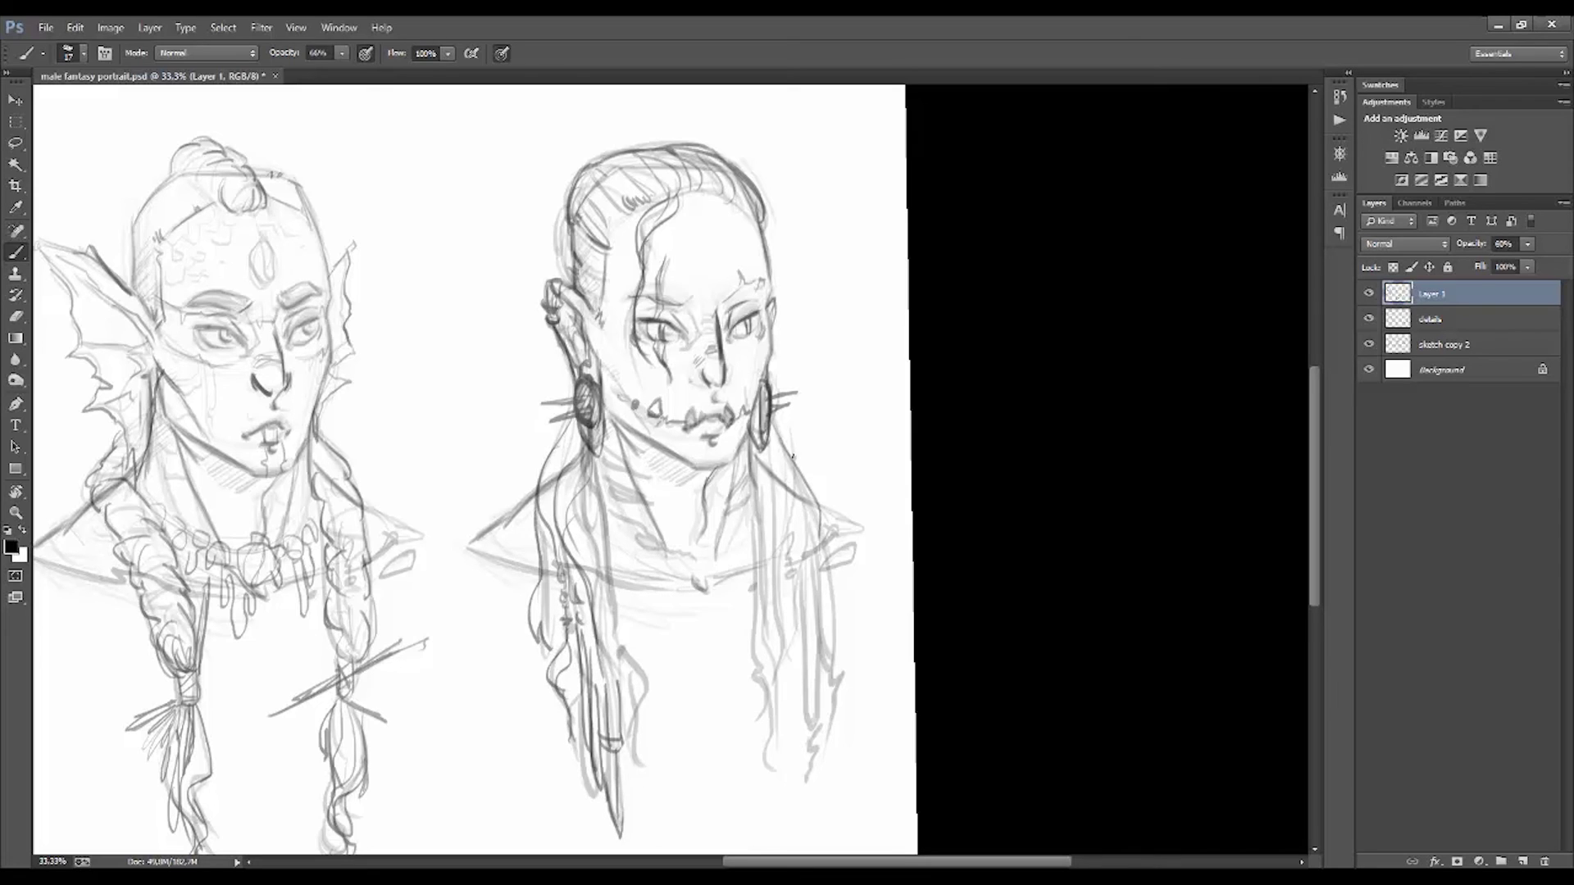
Step: Draw long hair strands on the right side with a bead ring
left_click_drag(793, 456, 762, 516)
left_click_drag(820, 509, 836, 622)
left_click_drag(762, 507, 747, 667)
left_click_drag(750, 574, 766, 594)
left_click_drag(770, 491, 775, 760)
left_click_drag(603, 480, 629, 632)
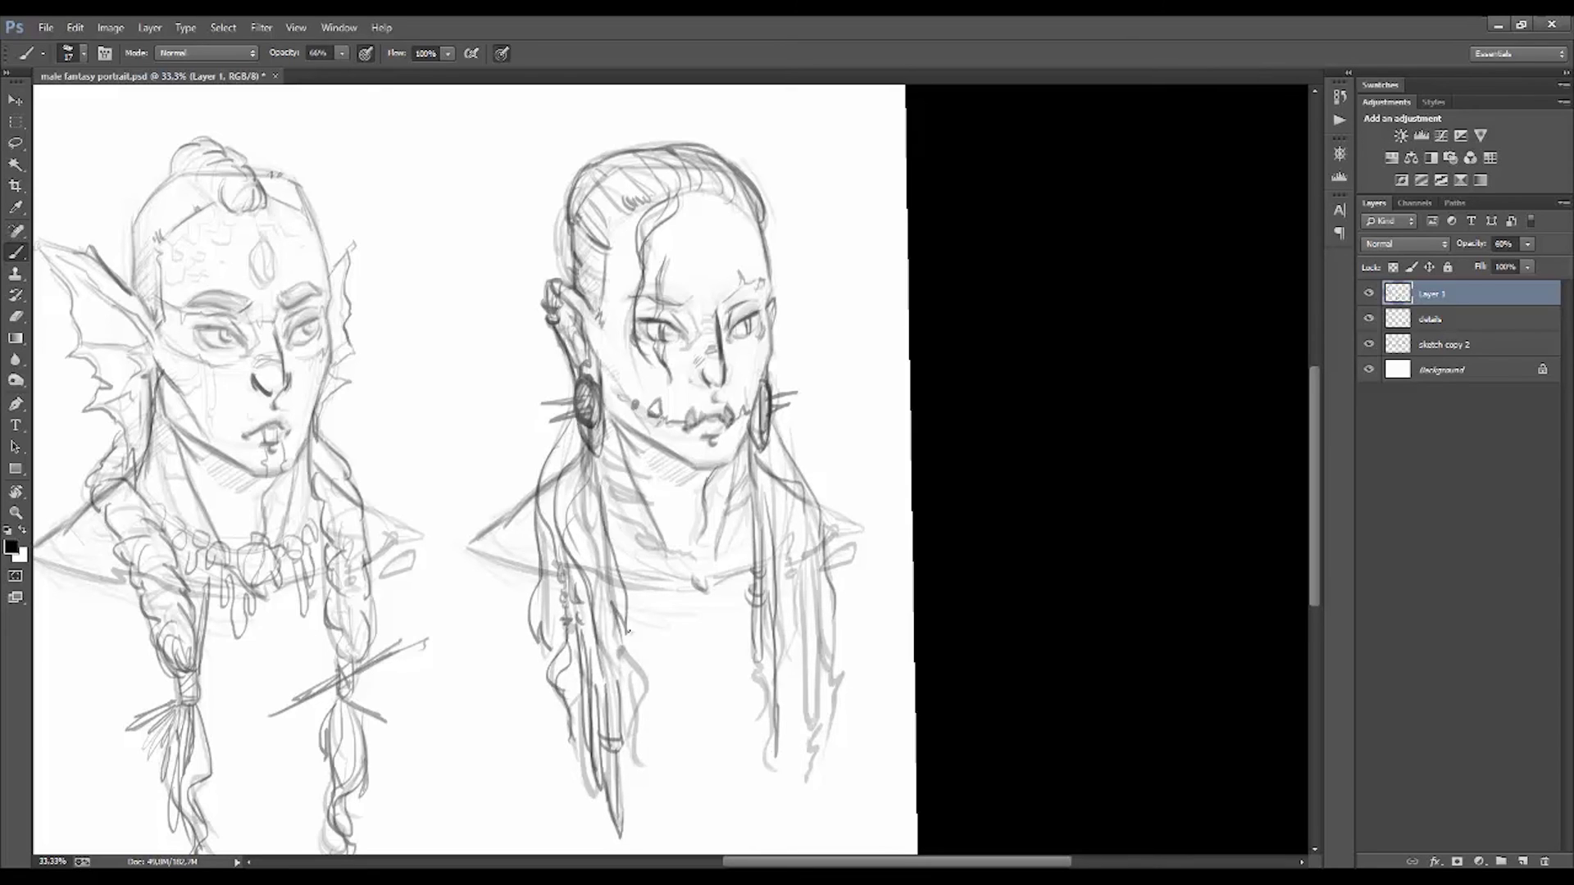
Step: Erase the old hair lines on the head and redraw sweeping top and side strands
key("e")
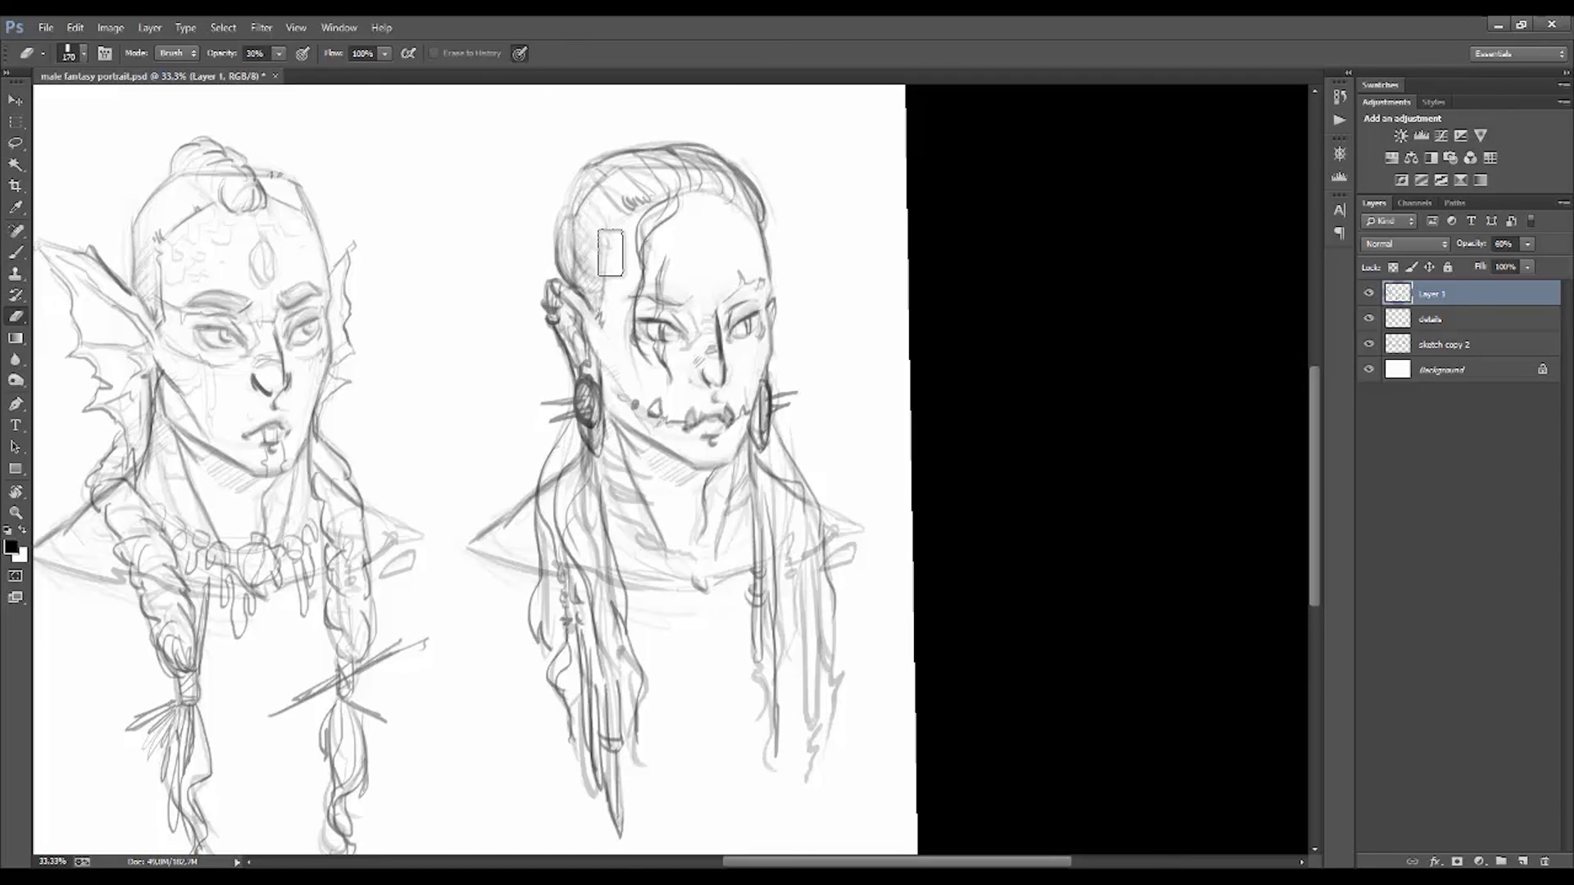
mouse_move(610, 253)
left_mouse_down()
mouse_move(586, 189)
mouse_move(567, 246)
left_mouse_up()
key("b")
left_click_drag(595, 168, 557, 296)
mouse_move(578, 168)
left_mouse_down()
mouse_move(674, 143)
mouse_move(545, 254)
left_mouse_up()
key("e")
key("b")
mouse_move(592, 157)
left_mouse_down()
mouse_move(583, 270)
mouse_move(520, 352)
left_mouse_up()
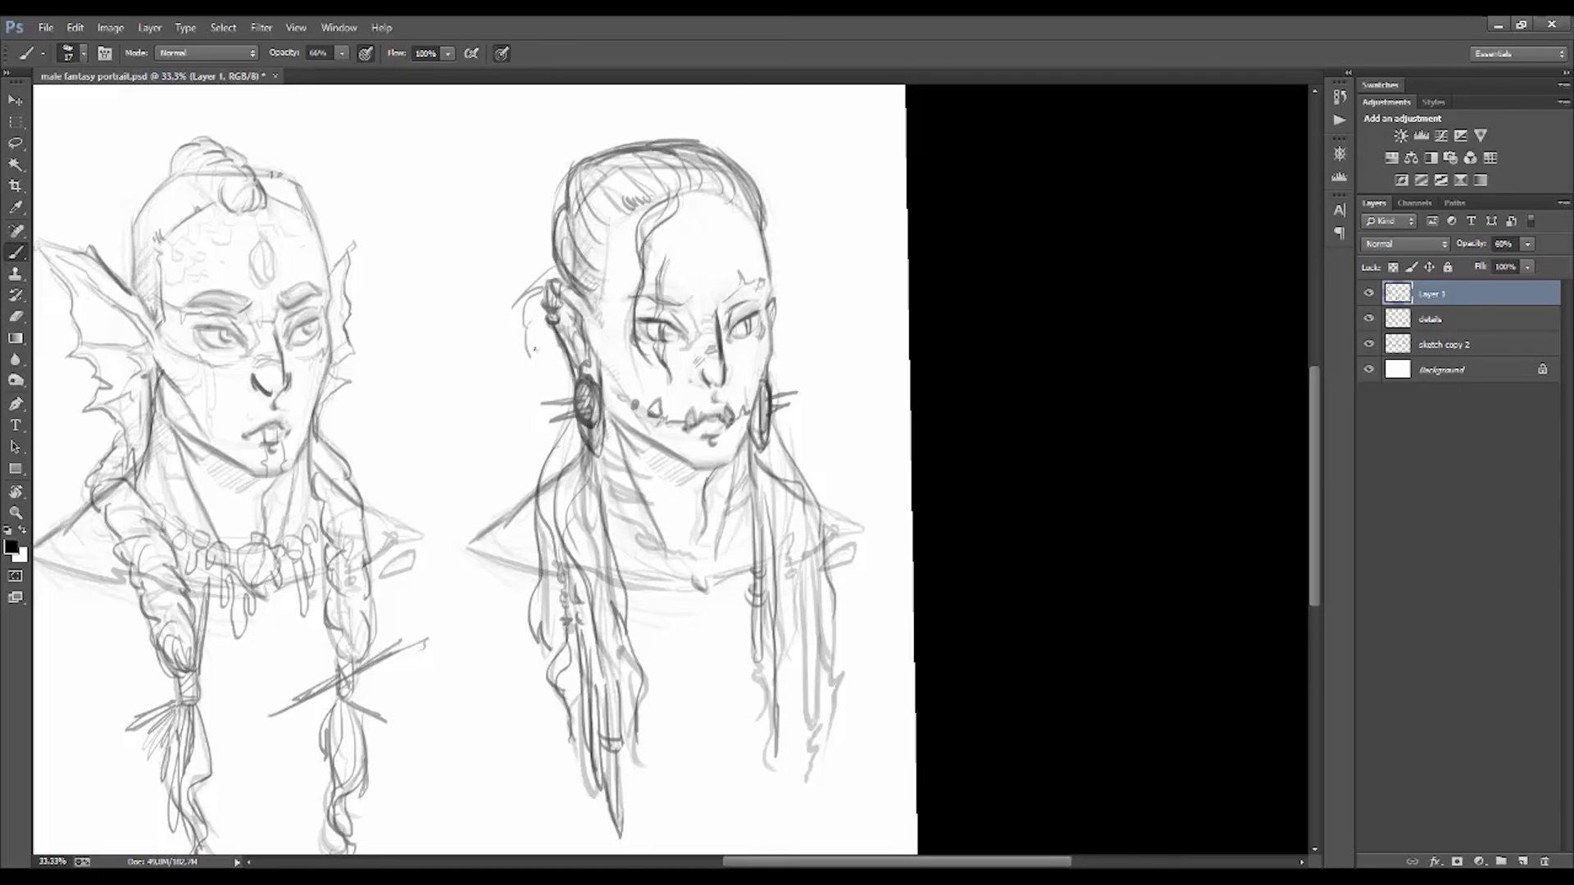
Step: Give the ear a pointed tip, add strands below it, and outline a chin beard
left_click_drag(549, 244, 510, 254)
left_click_drag(545, 336, 533, 364)
left_click_drag(565, 299, 517, 369)
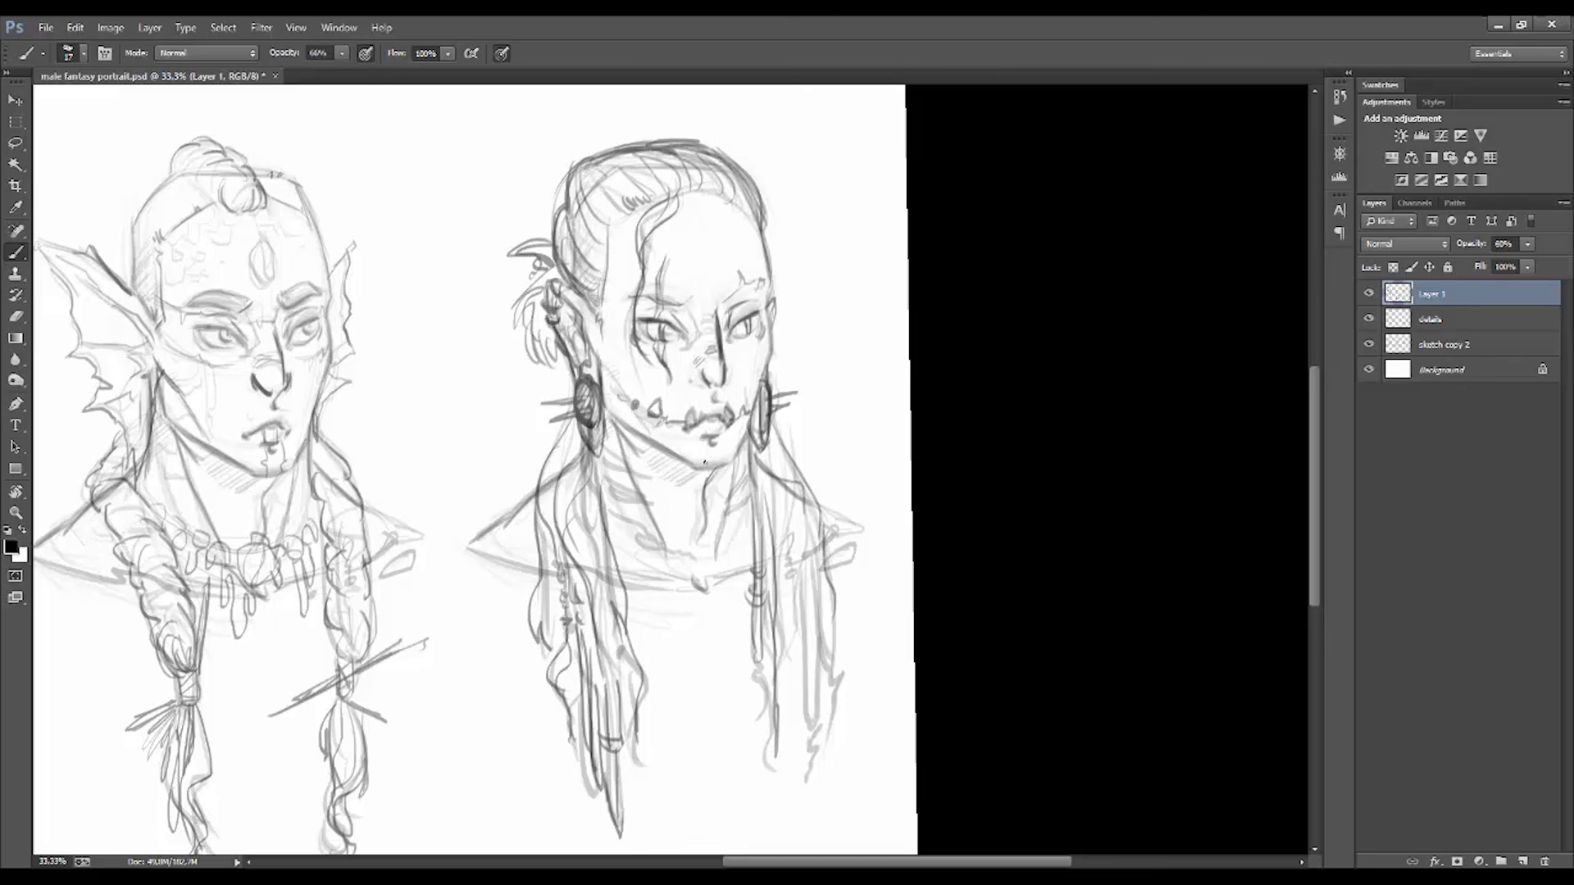
key("e")
mouse_move(724, 449)
left_mouse_down()
mouse_move(735, 475)
mouse_move(718, 479)
left_mouse_up()
key("b")
mouse_move(602, 363)
left_mouse_down()
mouse_move(659, 445)
mouse_move(695, 464)
left_mouse_up()
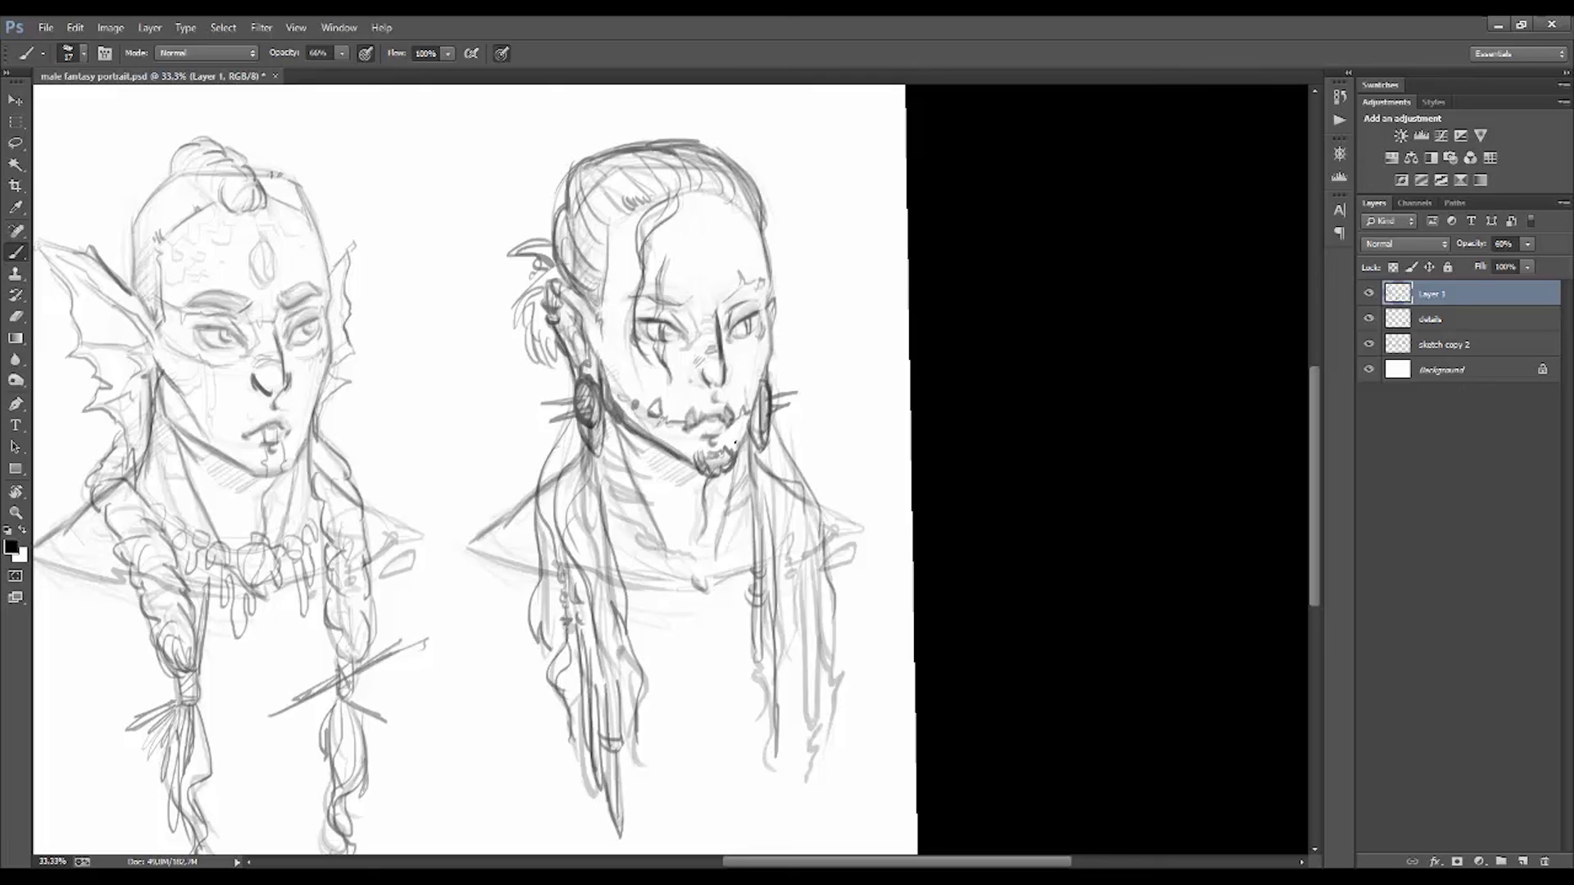